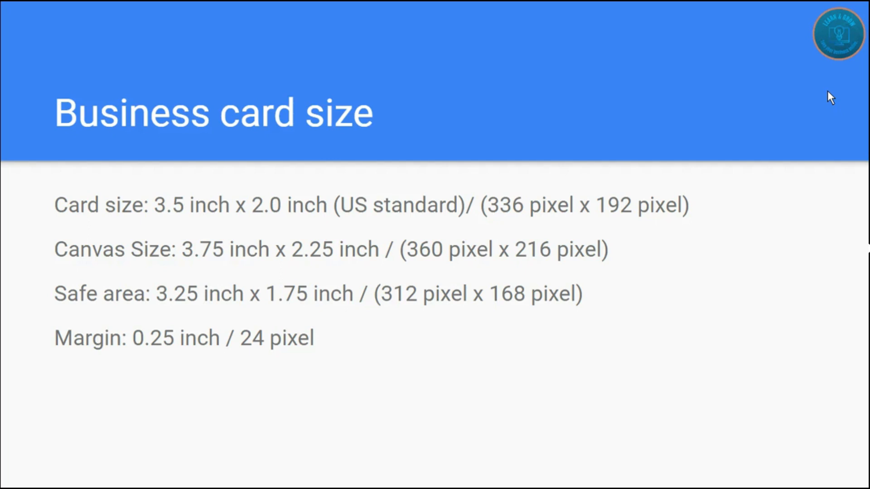
# Step: Leave the slideshow, switch to Canva, and check the canvas size in the Notepad notes
pyautogui.press('Escape')
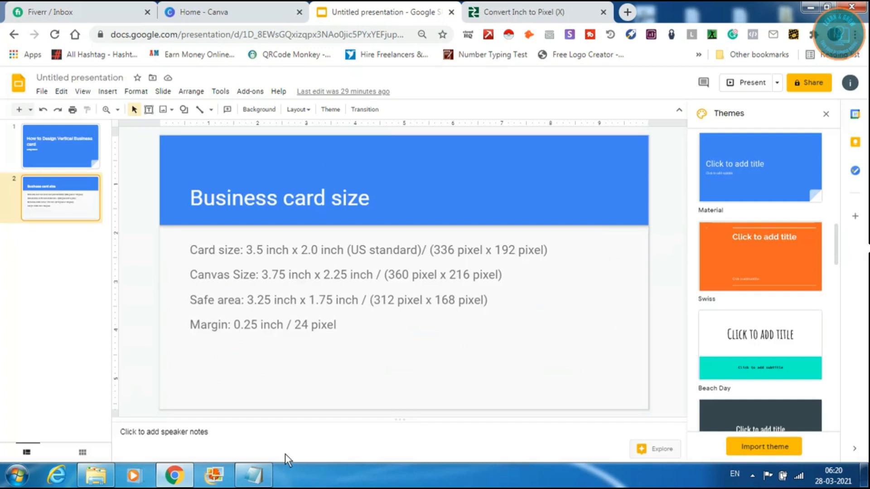
pyautogui.click(220, 12)
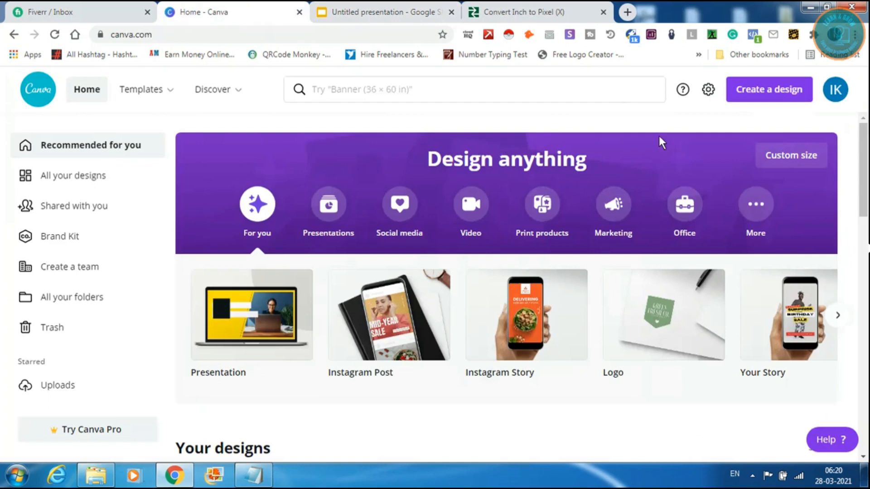
pyautogui.click(253, 476)
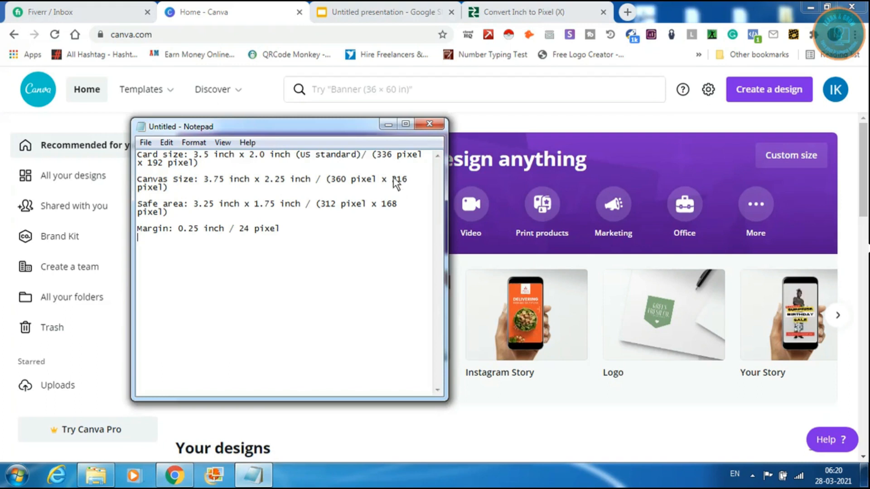
pyautogui.click(336, 179)
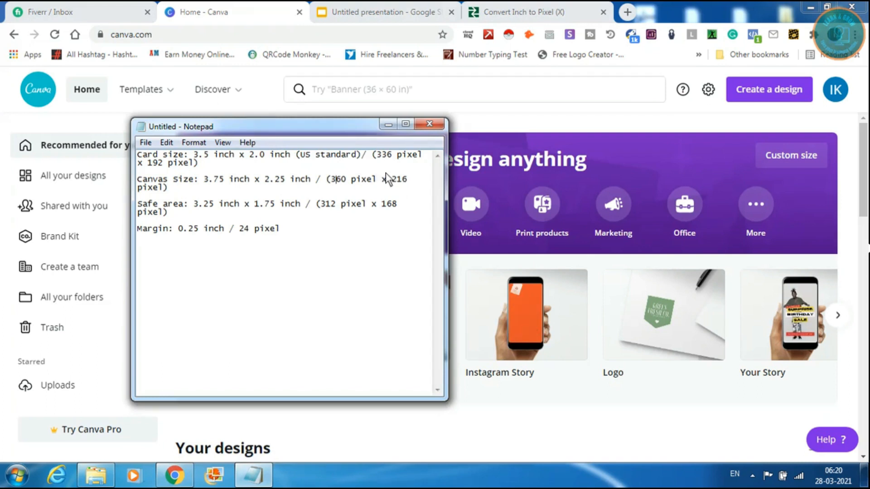
# Step: Create a new custom-size design 216 px wide and 360 px high, following the canvas size in the Notepad notes
pyautogui.click(746, 89)
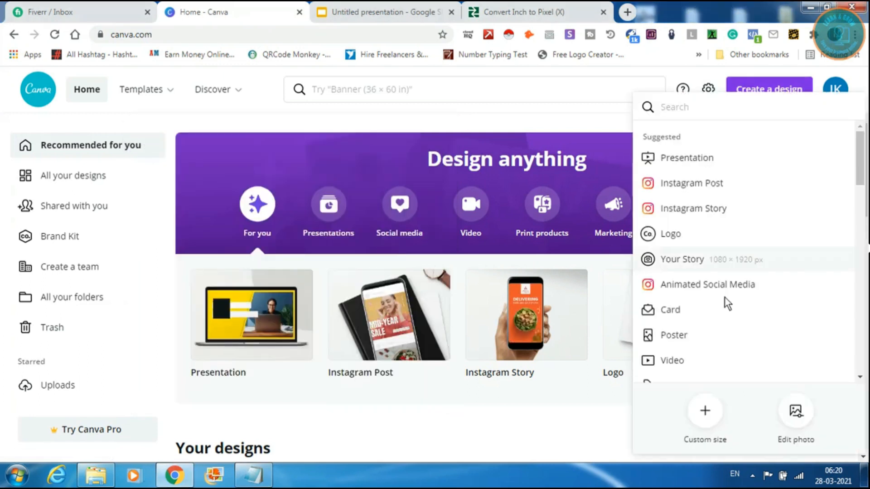
pyautogui.click(705, 413)
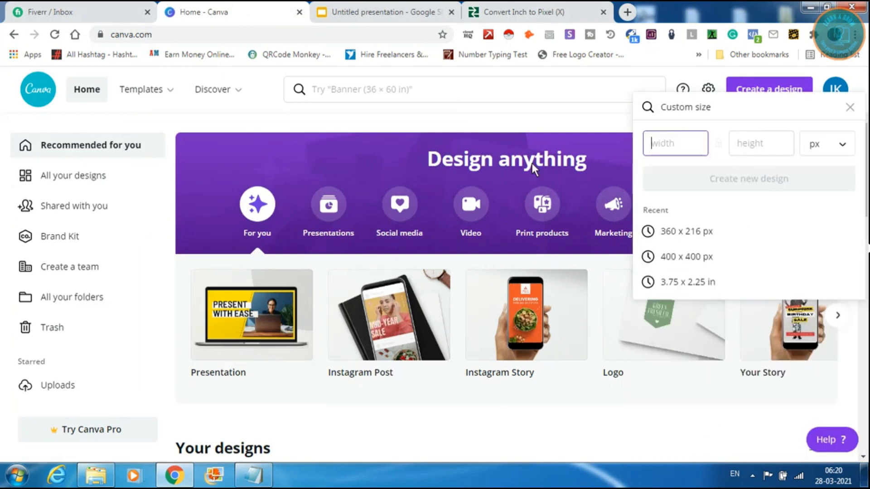
pyautogui.click(253, 475)
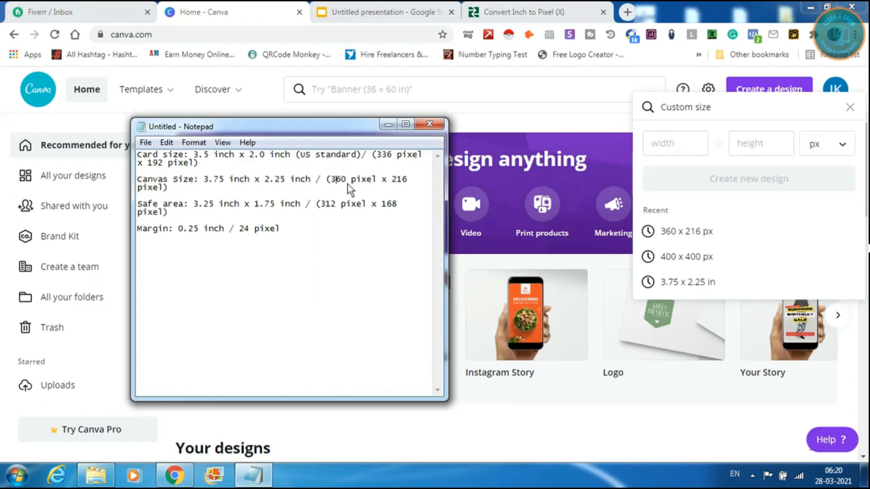
pyautogui.click(409, 180)
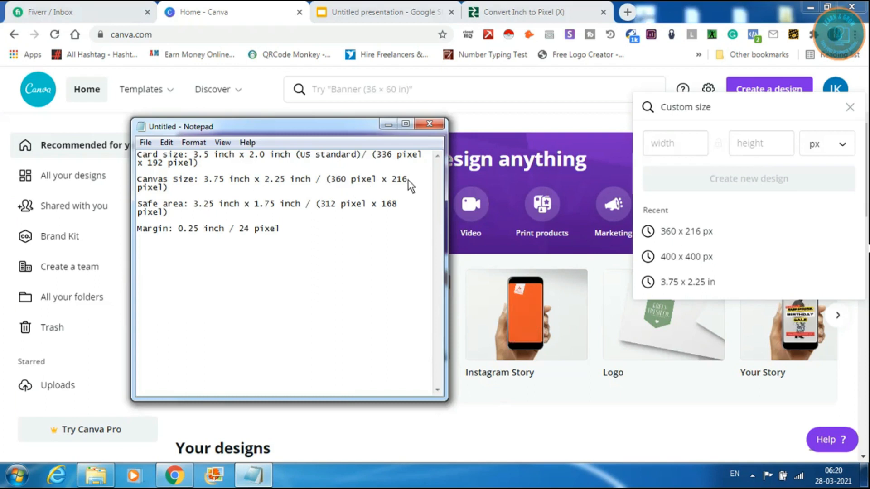
pyautogui.click(670, 145)
pyautogui.write('216')
pyautogui.click(762, 139)
pyautogui.click(253, 476)
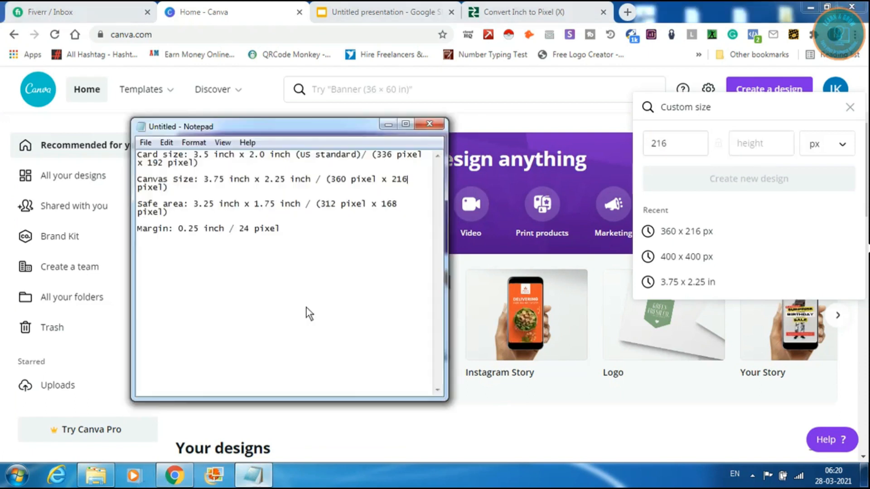
pyautogui.click(758, 152)
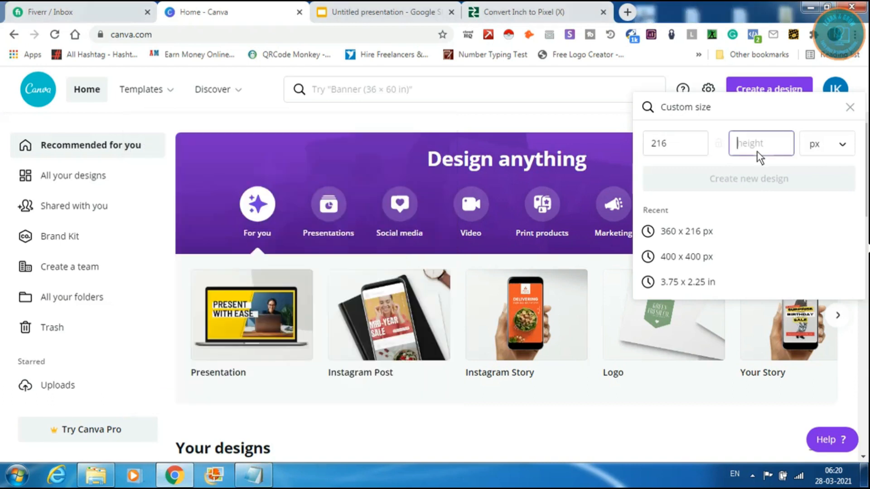
pyautogui.write('360')
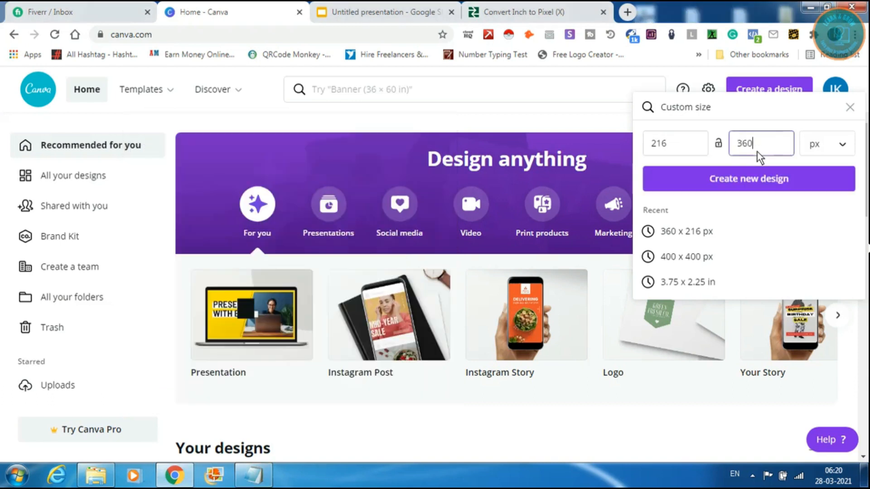
pyautogui.click(752, 179)
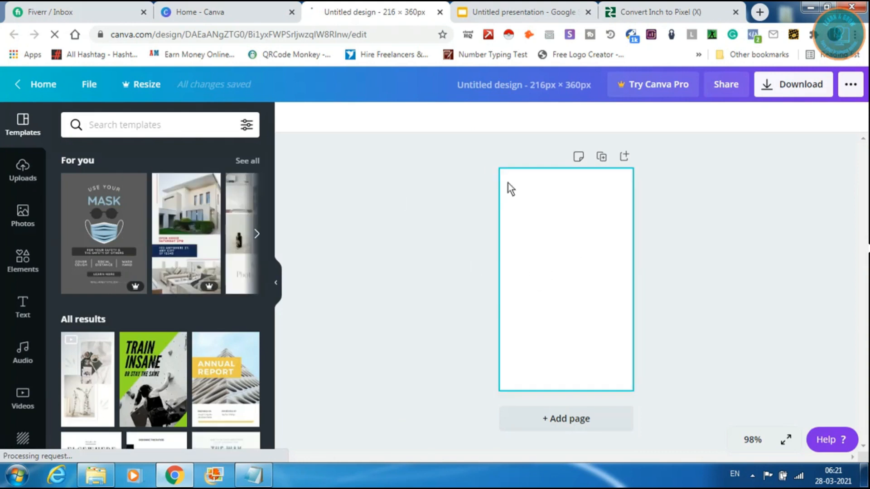
# Step: Turn on the rulers and guides for the blank card design
pyautogui.click(753, 440)
pyautogui.click(743, 218)
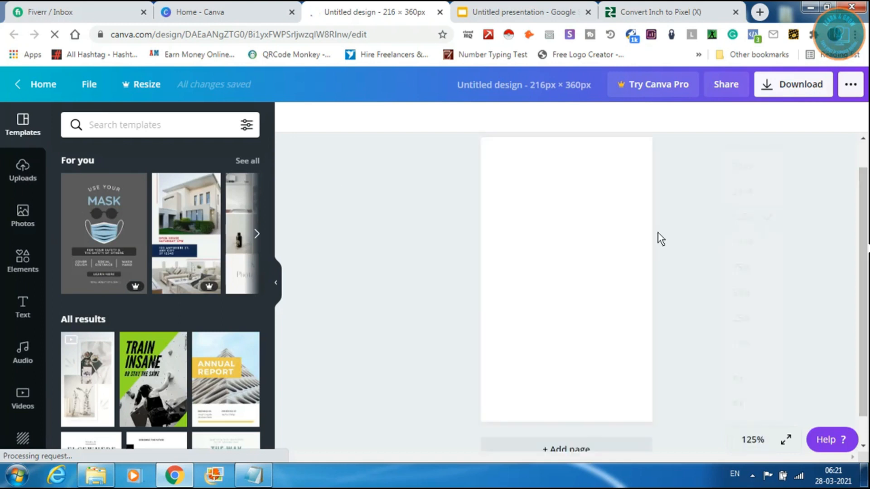
pyautogui.click(84, 86)
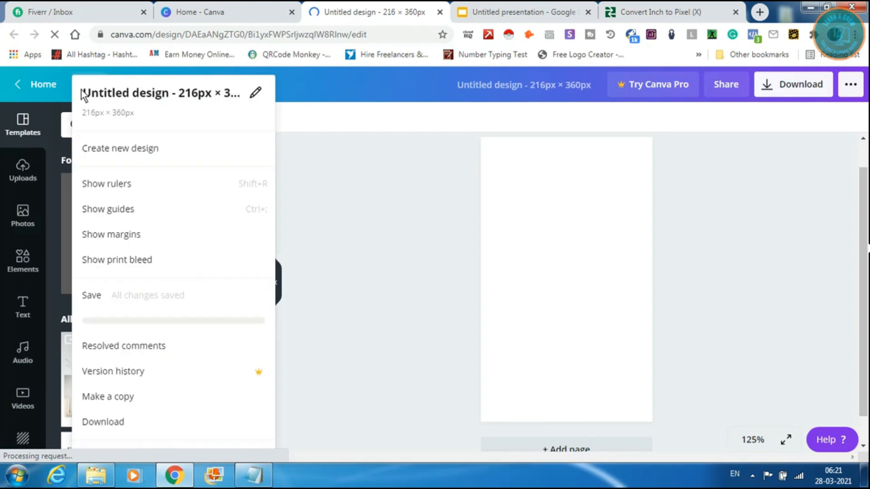
pyautogui.click(111, 184)
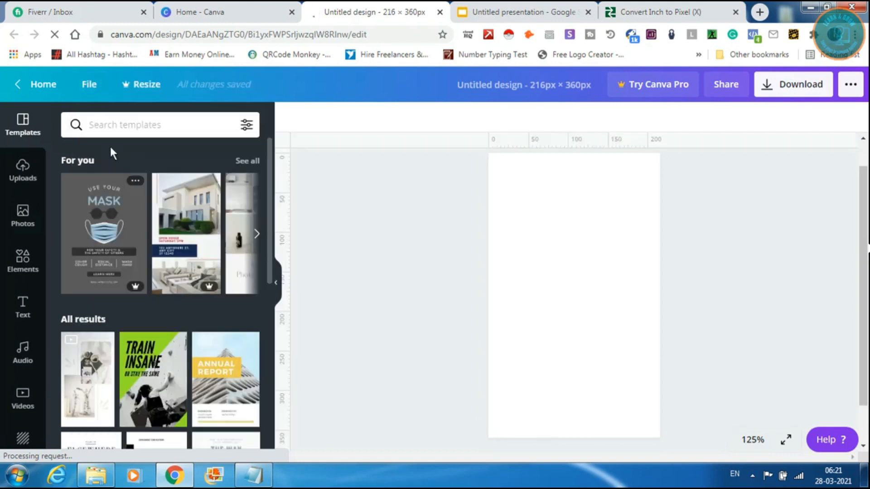
pyautogui.click(86, 86)
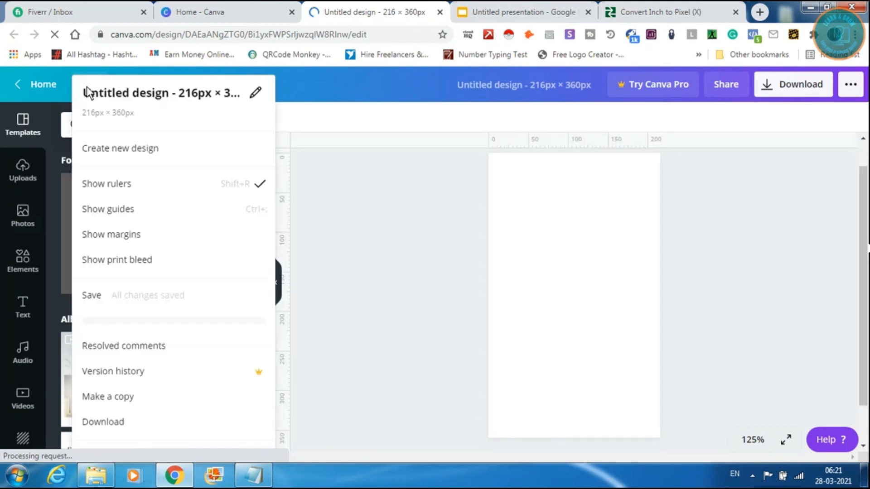
pyautogui.click(120, 209)
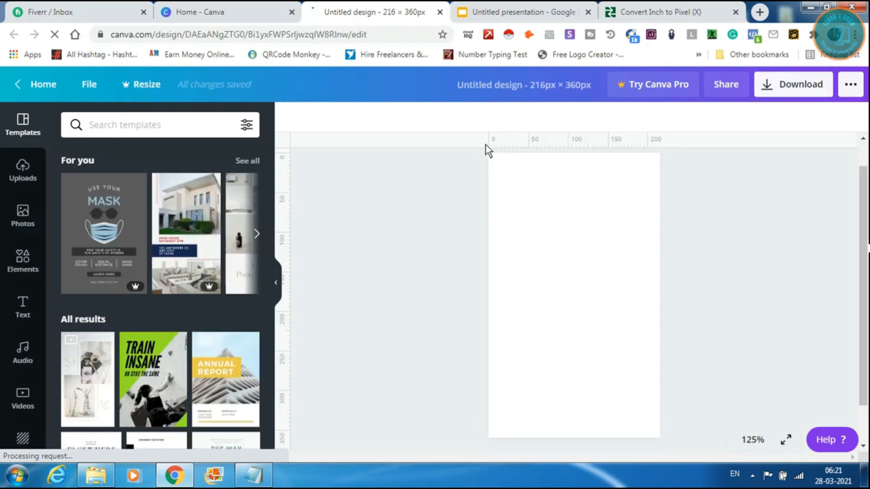
# Step: Check the margin in the Notepad notes and add horizontal guides at about 22 px and 338 px down the page
pyautogui.click(254, 475)
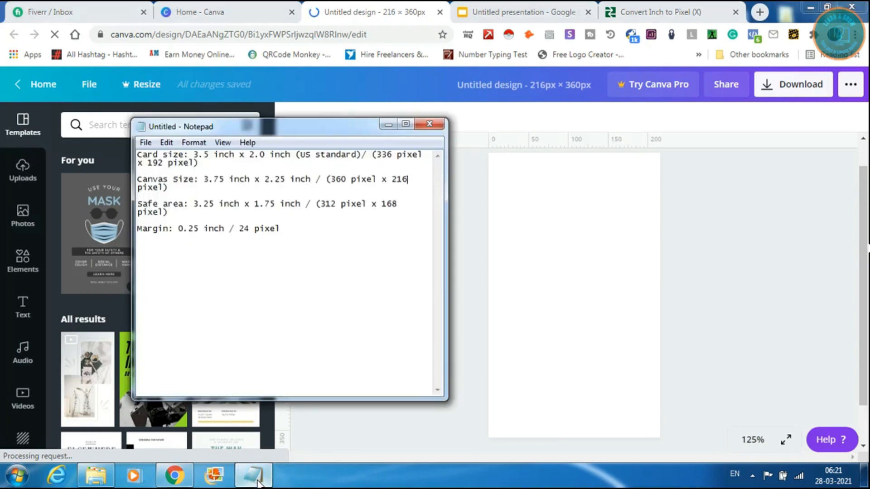
pyautogui.moveTo(288, 229); pyautogui.dragTo(240, 228)
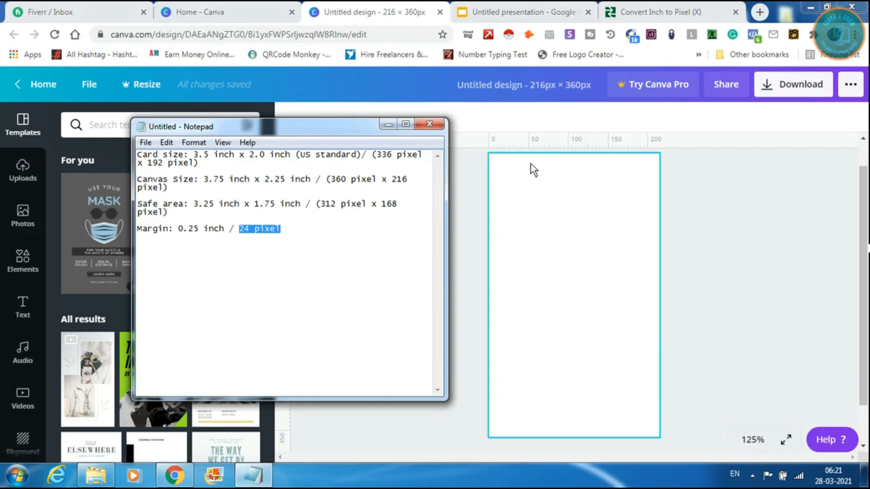
pyautogui.click(388, 126)
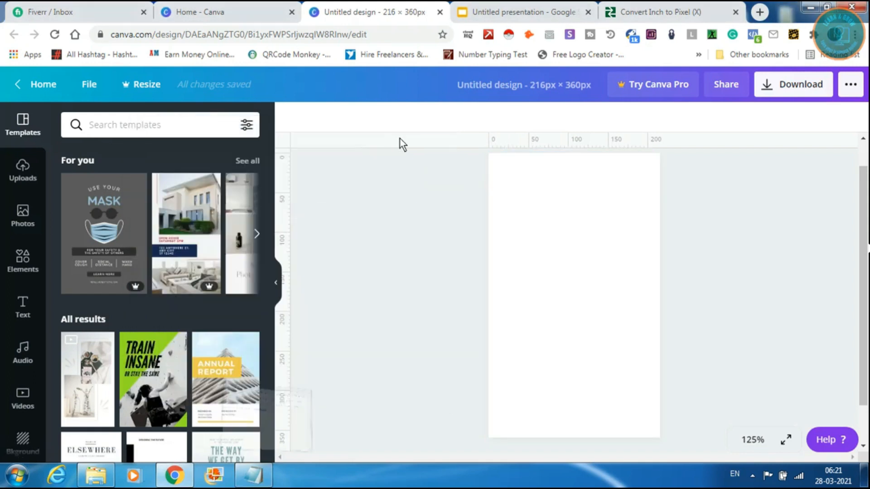
pyautogui.moveTo(517, 141); pyautogui.dragTo(517, 173)
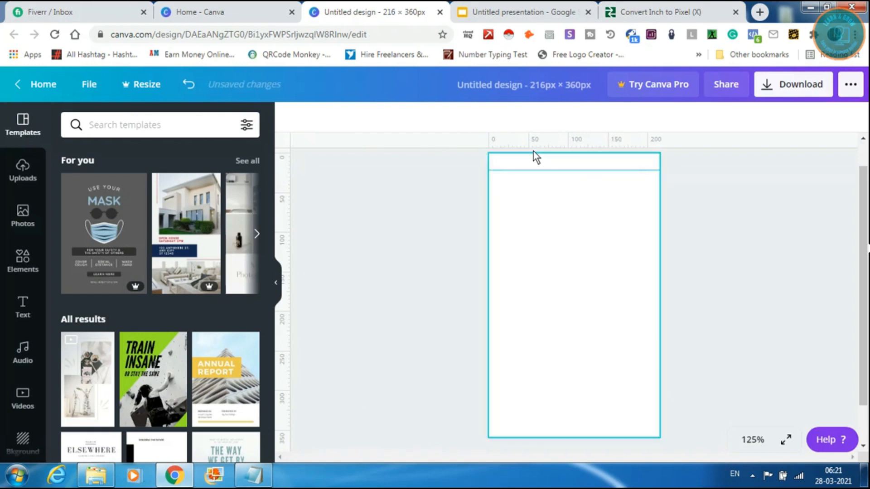
pyautogui.moveTo(540, 137); pyautogui.dragTo(526, 421)
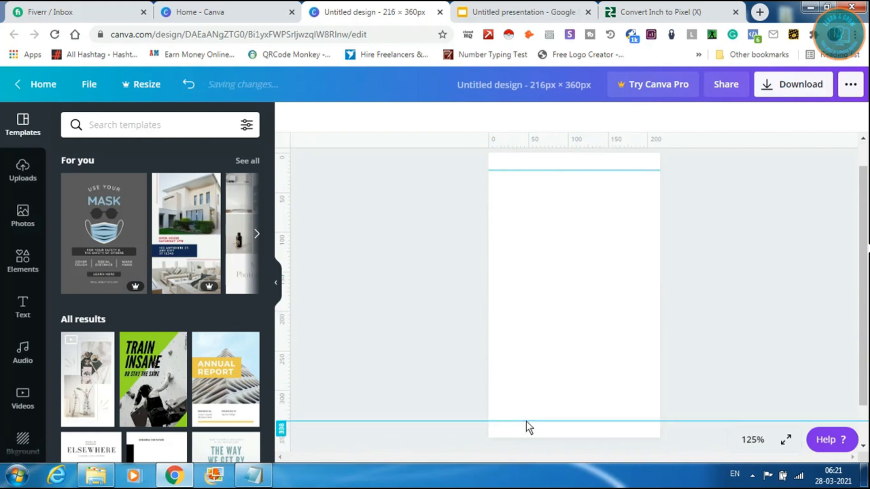
# Step: Open Calculator and compute 360 − 22 to verify the lower horizontal guide's position
pyautogui.click(22, 483)
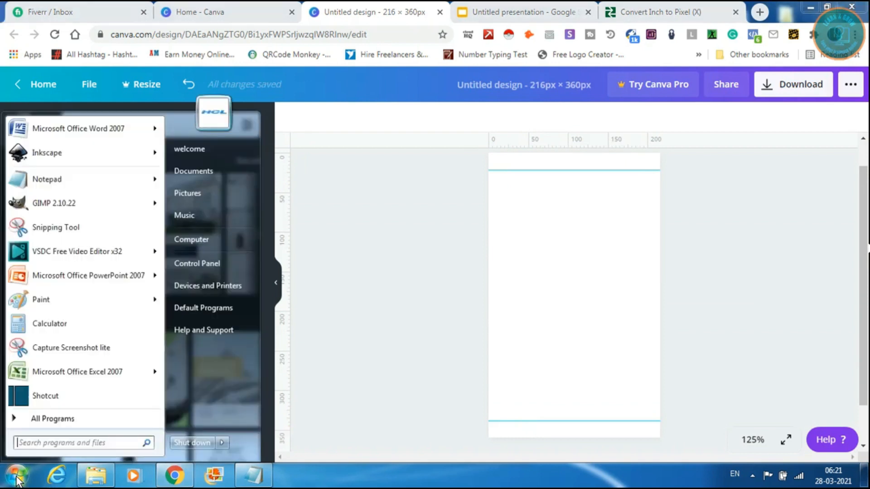
pyautogui.click(48, 331)
pyautogui.moveTo(608, 171); pyautogui.dragTo(499, 173)
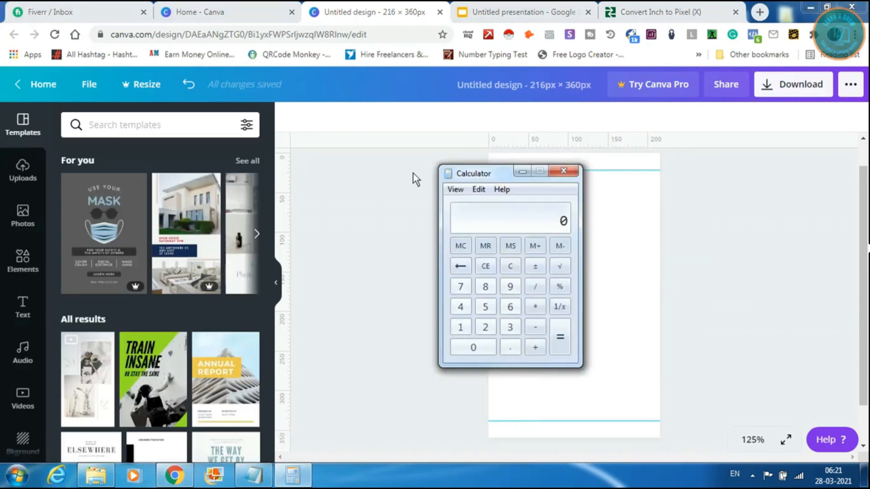
pyautogui.moveTo(413, 173); pyautogui.dragTo(263, 171)
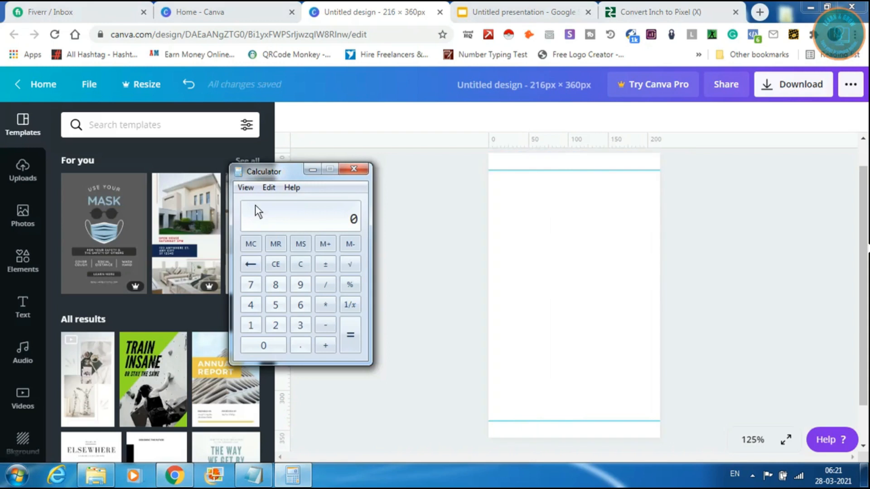
pyautogui.write('360-22')
pyautogui.press('Return')
pyautogui.click(732, 141)
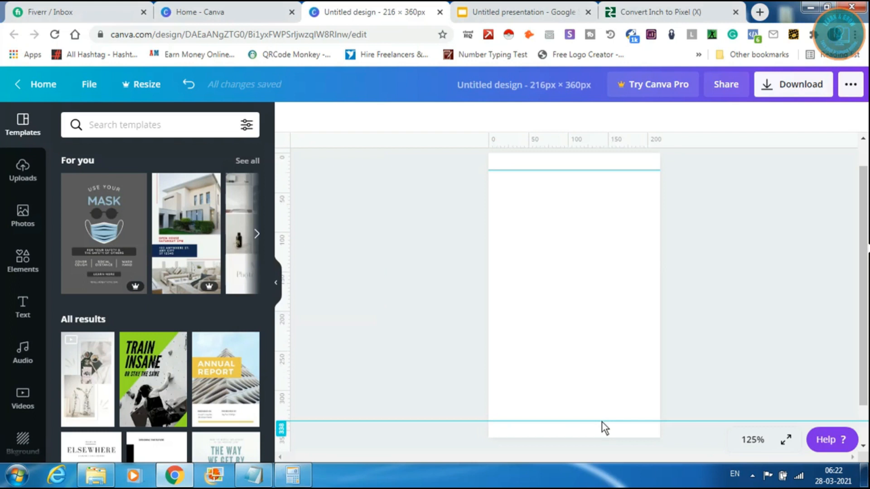
# Step: Add vertical guides at about 22 px and 194 px across the page
pyautogui.click(276, 283)
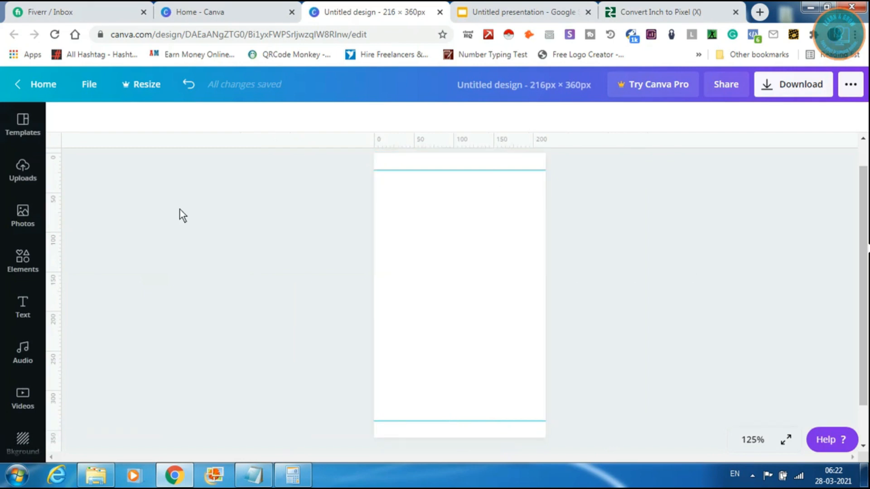
pyautogui.moveTo(53, 236); pyautogui.dragTo(393, 274)
pyautogui.moveTo(50, 229); pyautogui.dragTo(529, 274)
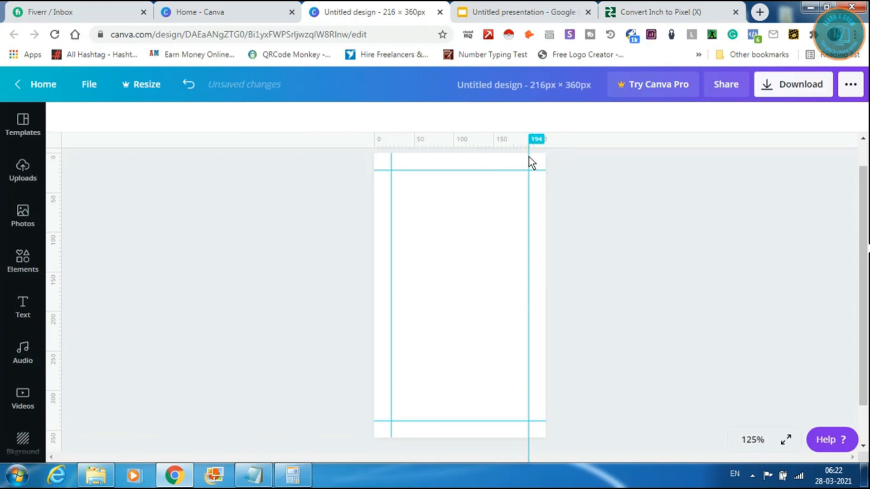
# Step: Compute 216 − 22 in Calculator to verify the position of the vertical guide near the page's right edge
pyautogui.click(293, 475)
pyautogui.write('21')
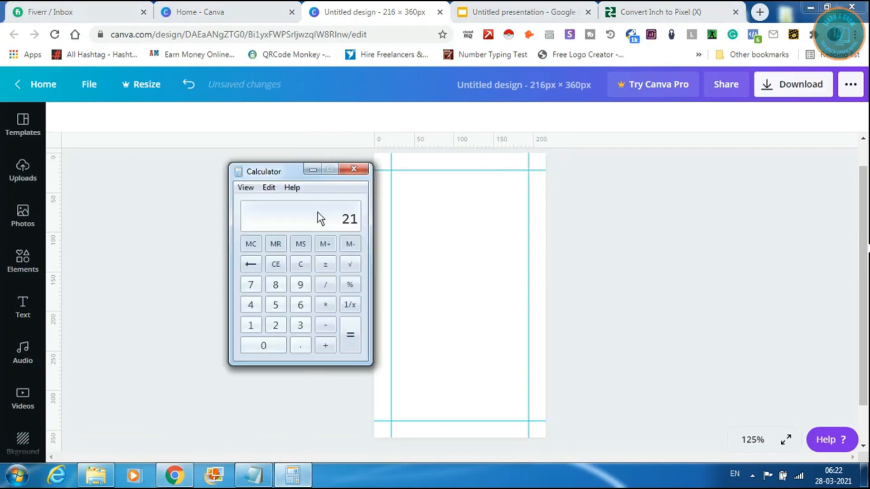
pyautogui.write('6-22')
pyautogui.press('Return')
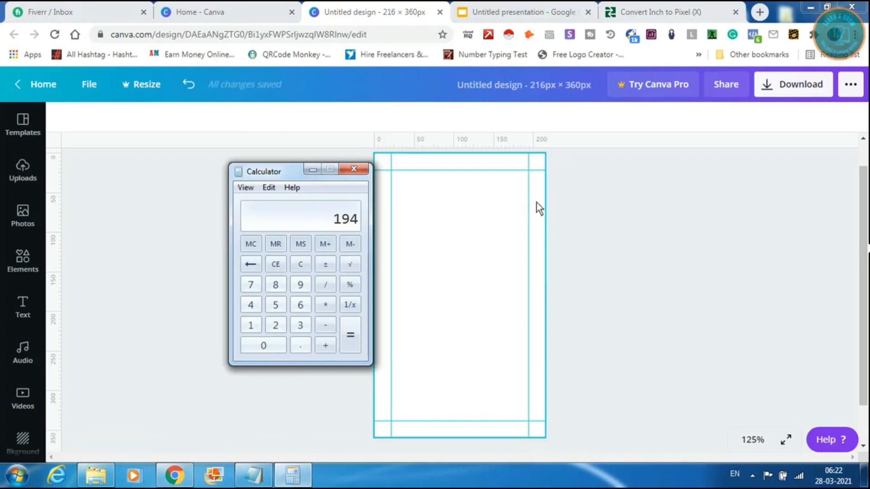
pyautogui.click(455, 167)
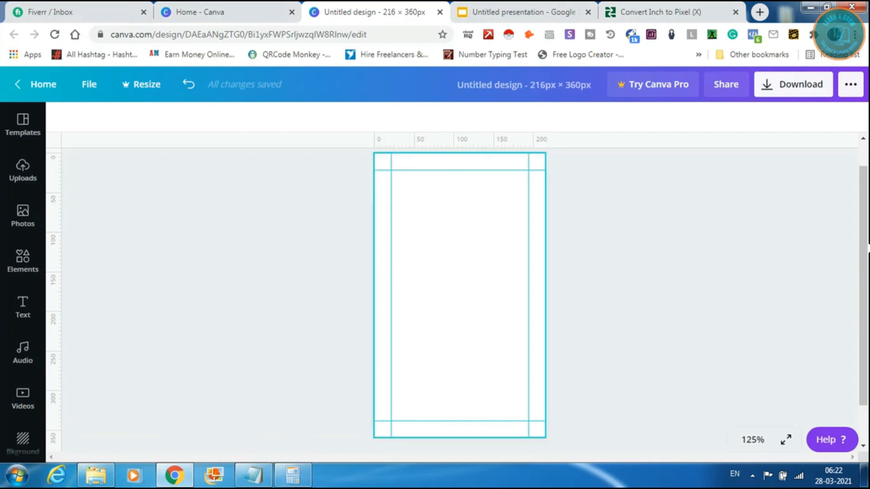
# Step: Review the safe area dimensions in the Notepad notes and return to the card design
pyautogui.click(253, 475)
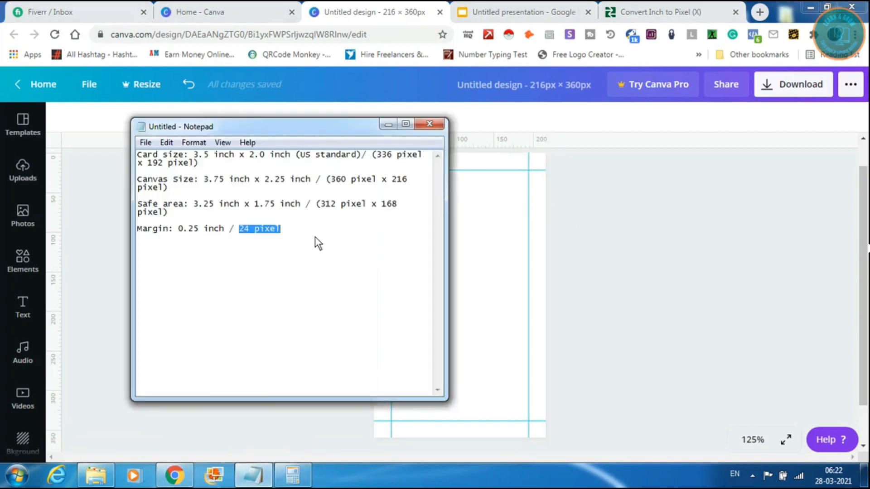
pyautogui.click(346, 206)
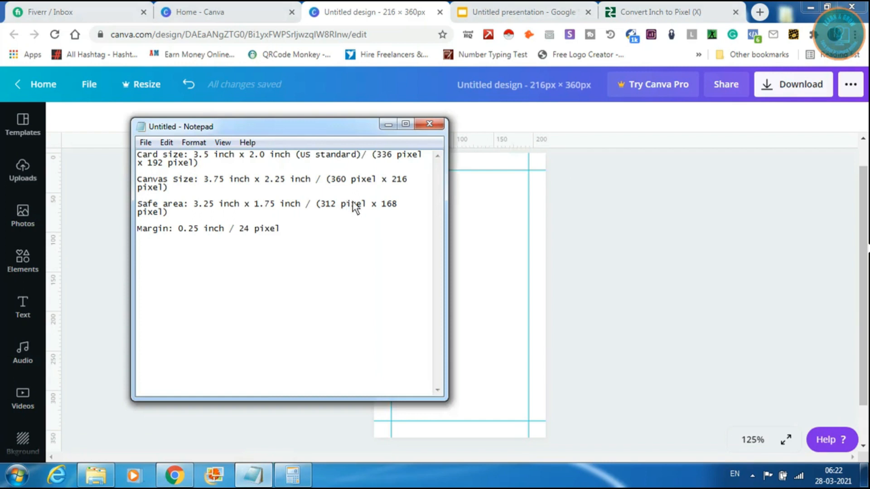
pyautogui.click(259, 204)
pyautogui.click(574, 205)
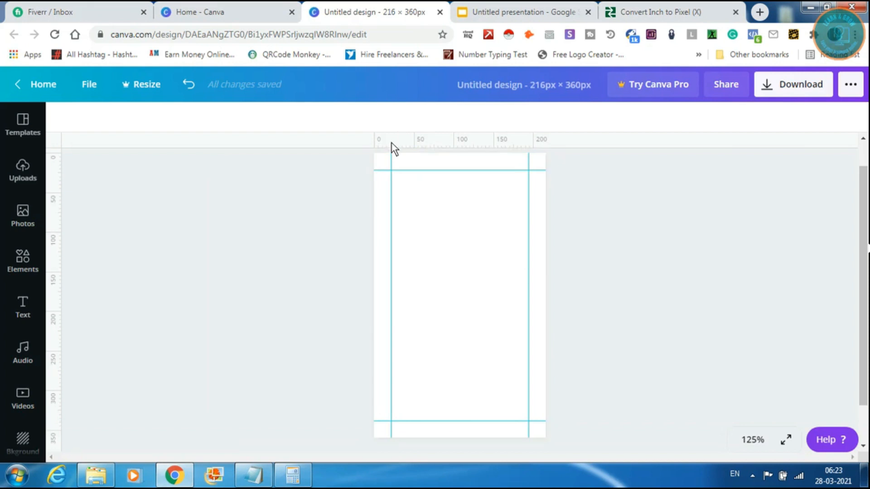
# Step: Add a horizontal guide at about 44 px and compute 360 − 44 in Calculator to position its lower counterpart
pyautogui.moveTo(391, 145); pyautogui.dragTo(390, 189)
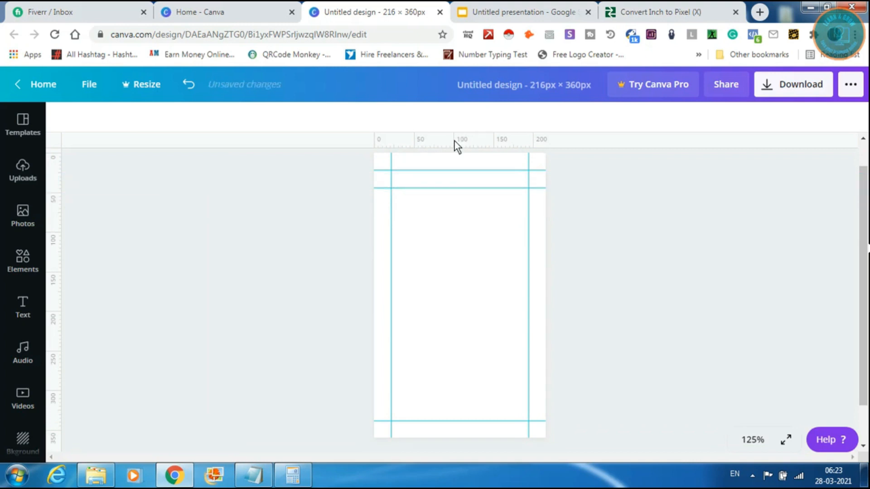
pyautogui.click(292, 475)
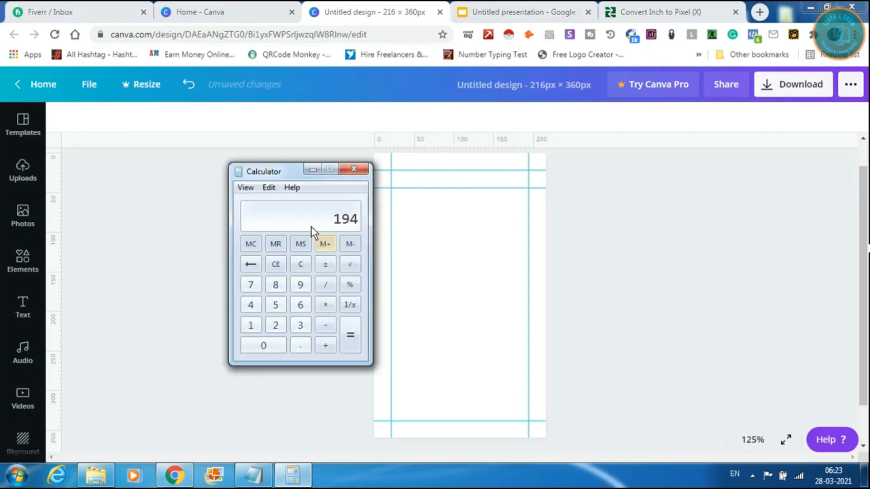
pyautogui.write('21')
pyautogui.press('BackSpace')
pyautogui.press('BackSpace')
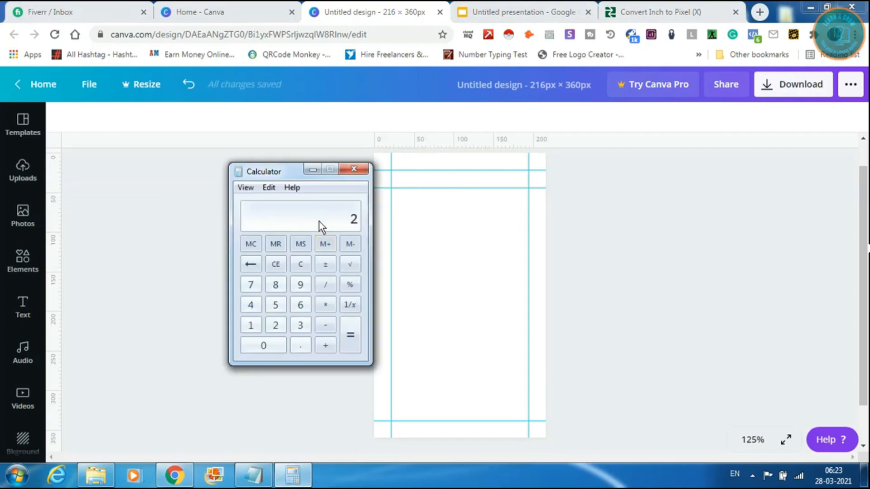
pyautogui.write('360-44')
pyautogui.press('Return')
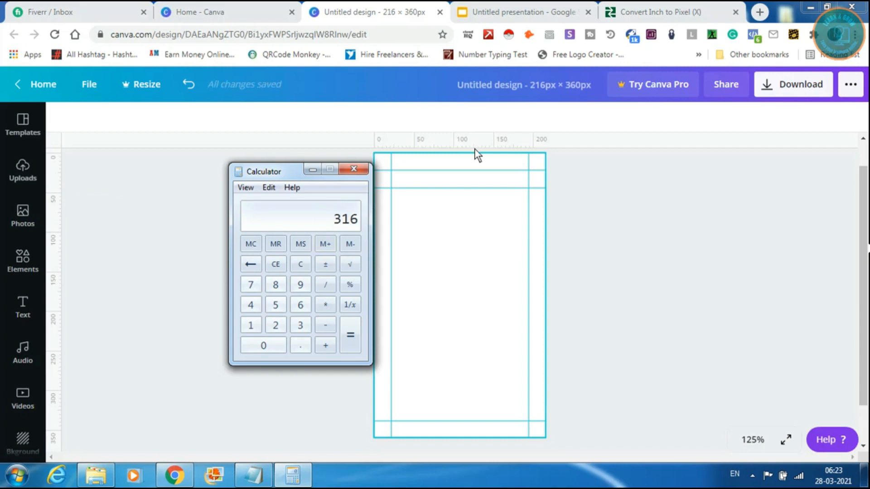
# Step: Add a horizontal guide at about 316 px near the page's lower edge and a vertical guide at about 44 px
pyautogui.moveTo(468, 143); pyautogui.dragTo(449, 409)
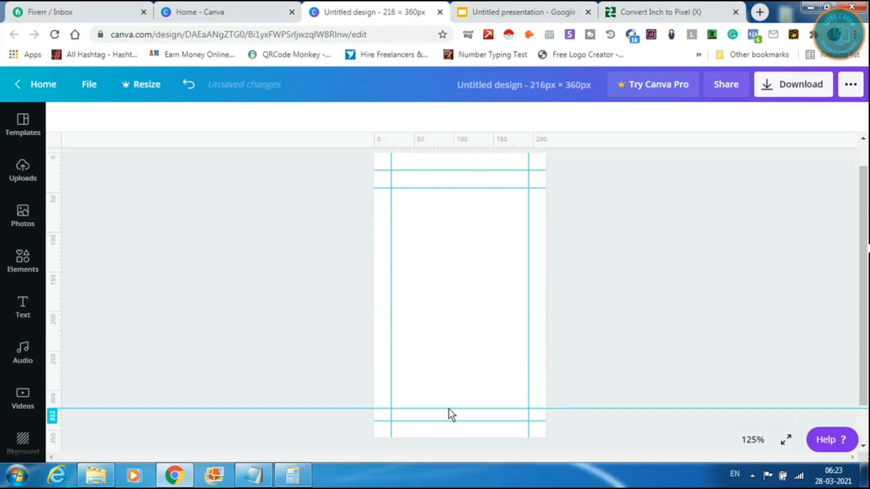
pyautogui.moveTo(450, 409); pyautogui.dragTo(449, 403)
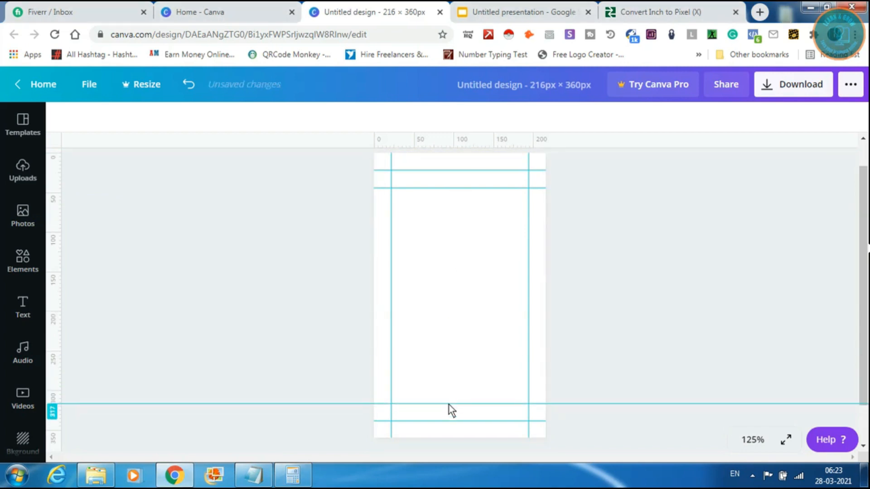
pyautogui.click(294, 476)
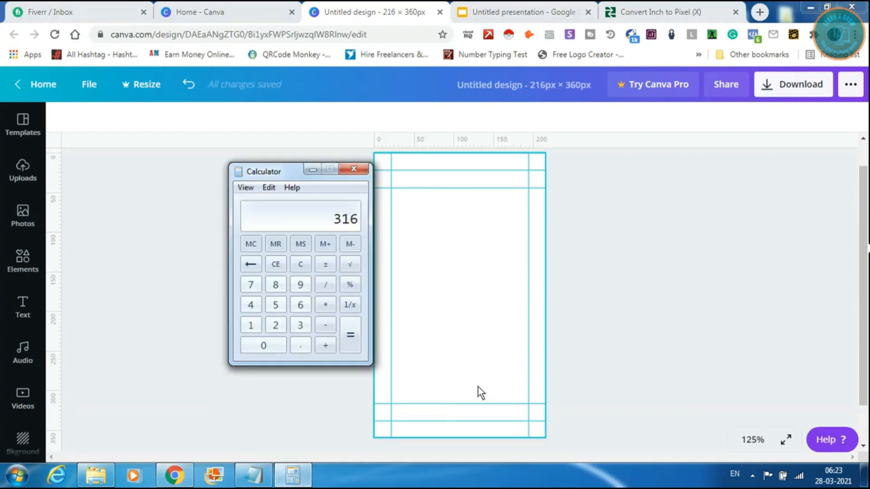
pyautogui.click(461, 405)
pyautogui.moveTo(461, 405); pyautogui.dragTo(461, 404)
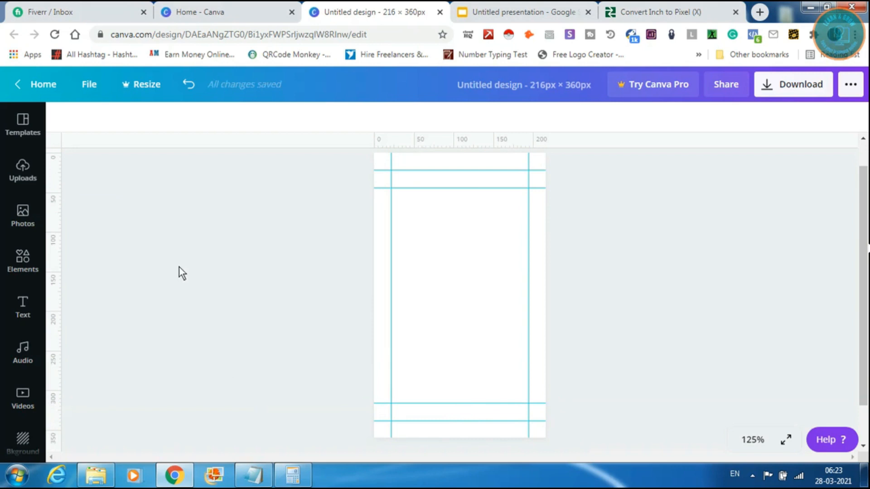
pyautogui.moveTo(56, 282); pyautogui.dragTo(409, 316)
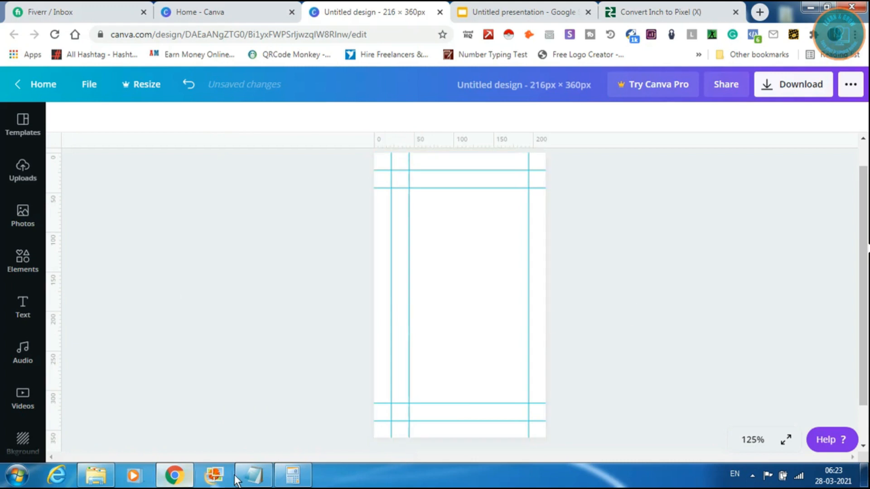
# Step: Check the canvas width in the Notepad notes and compute 216 − 44 in Calculator
pyautogui.click(289, 476)
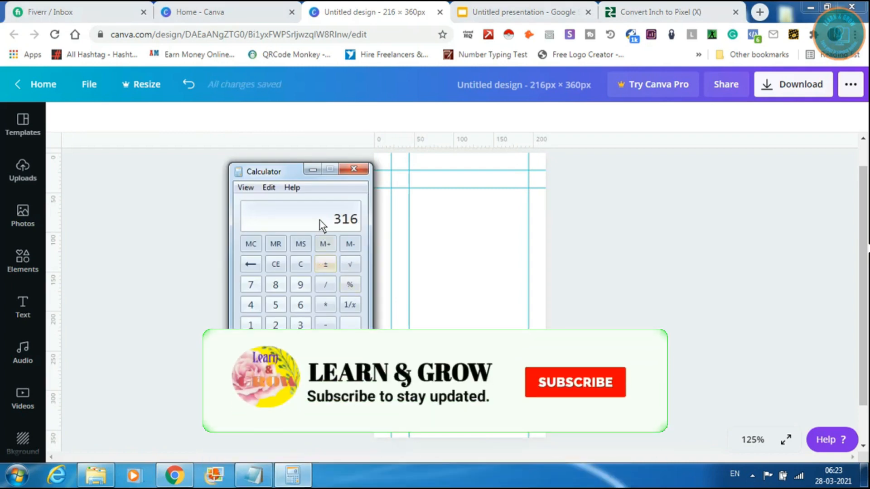
pyautogui.click(253, 475)
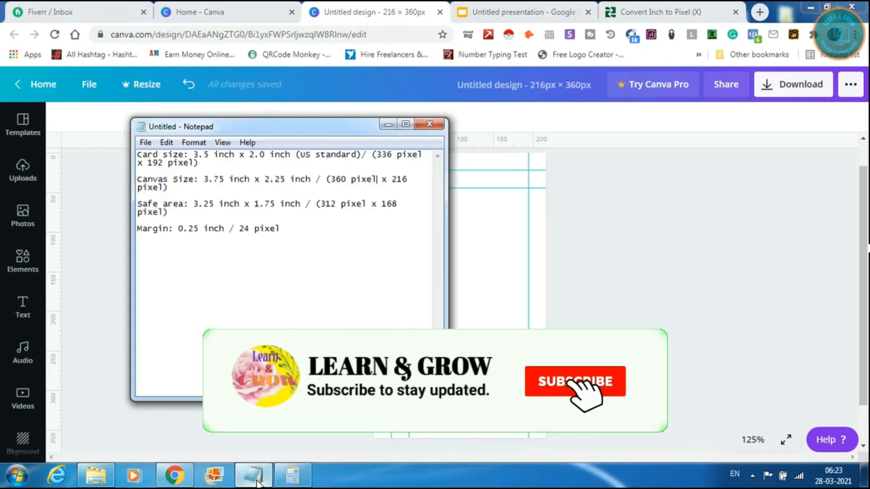
pyautogui.click(407, 183)
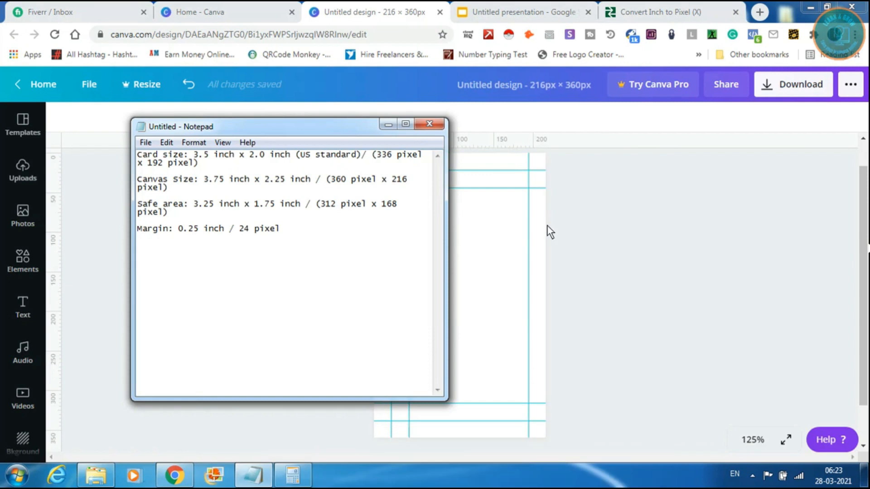
pyautogui.click(471, 198)
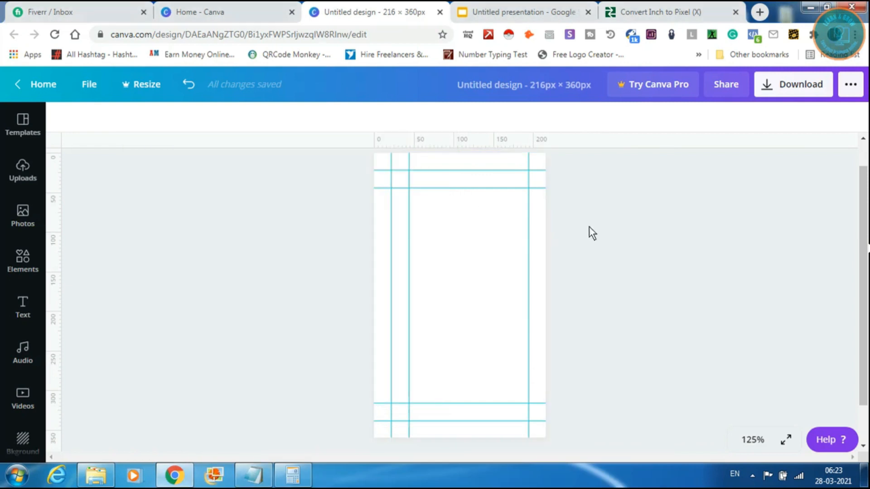
pyautogui.click(292, 474)
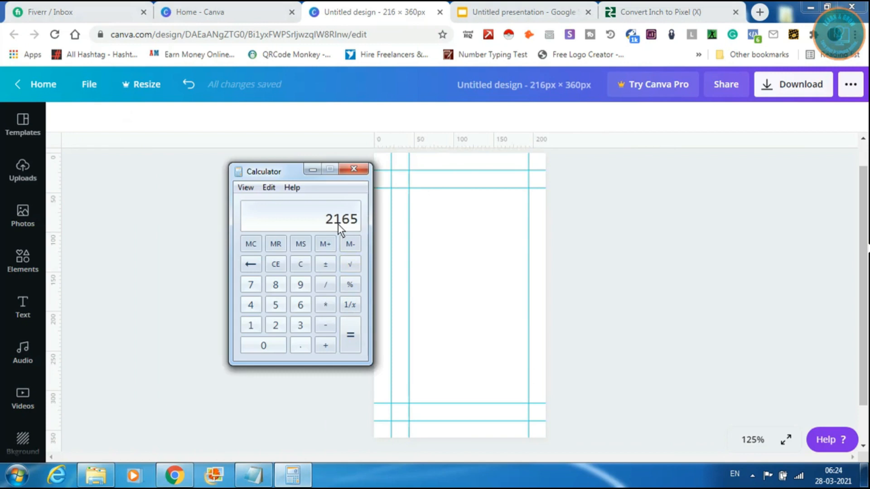
pyautogui.write('216 - 44')
pyautogui.click(137, 245)
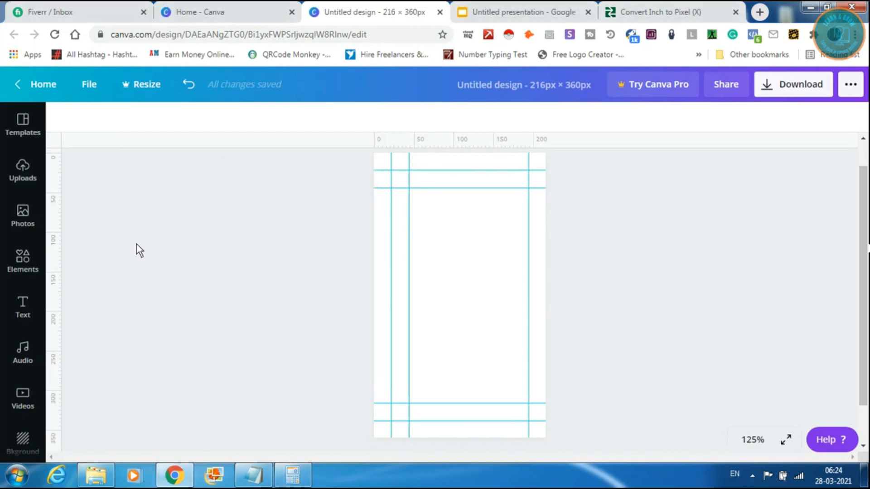
# Step: Add a second inner vertical guide at about 172 px, completing the safe-area guides
pyautogui.moveTo(53, 236); pyautogui.dragTo(504, 310)
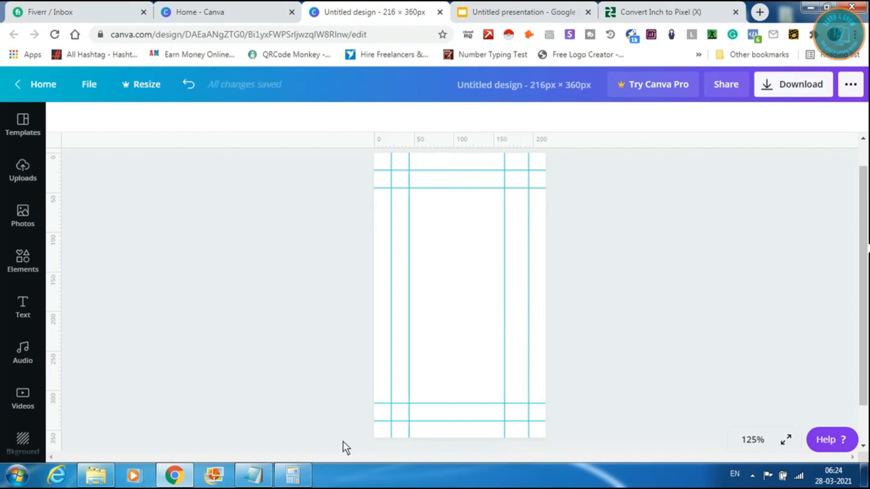
pyautogui.click(299, 476)
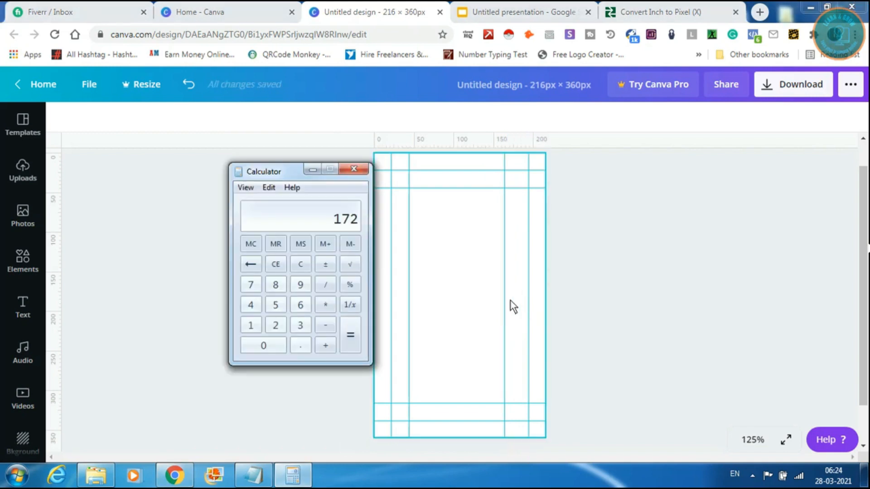
pyautogui.moveTo(505, 302); pyautogui.dragTo(510, 306)
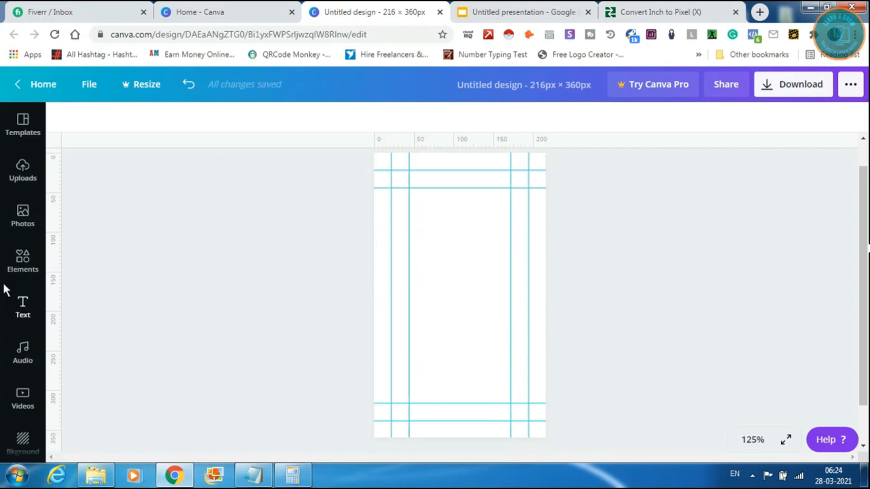
# Step: Search the photo library for "background"
pyautogui.click(20, 180)
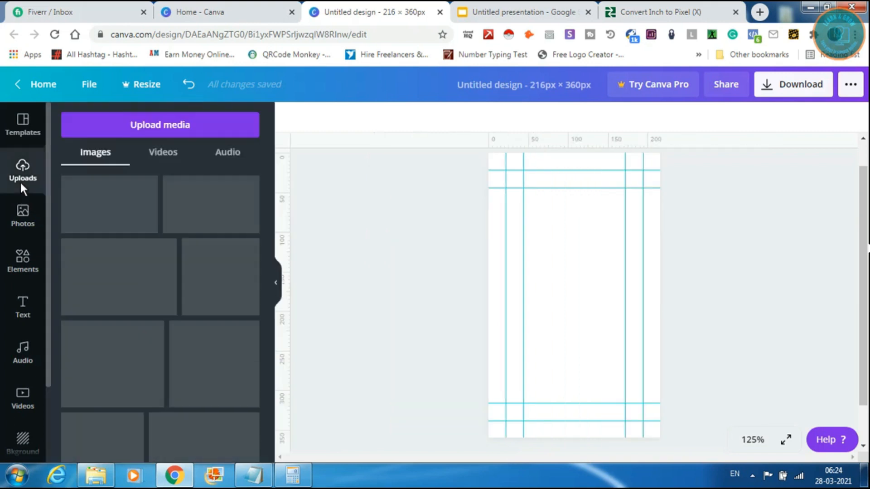
pyautogui.click(26, 222)
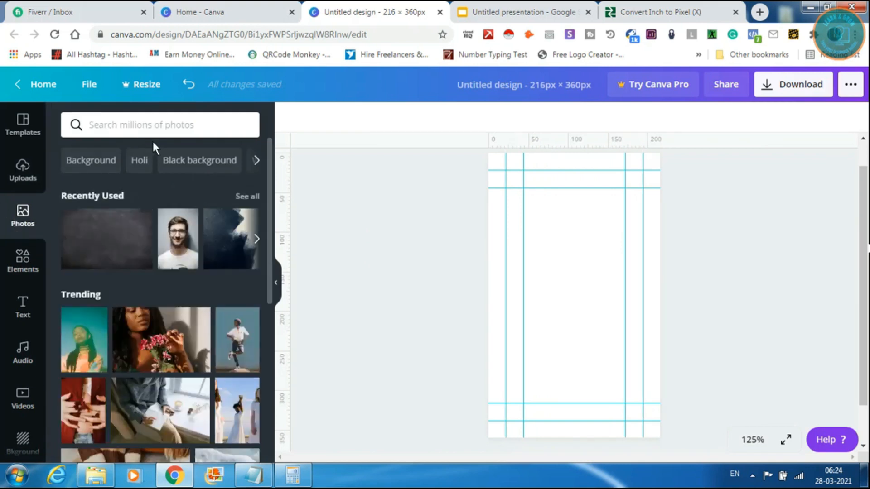
pyautogui.click(110, 129)
pyautogui.write('ba')
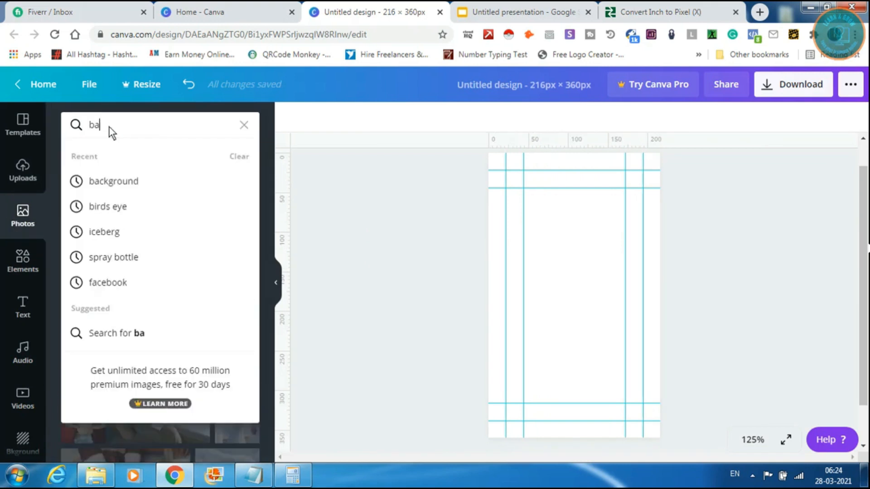
pyautogui.write('ckground')
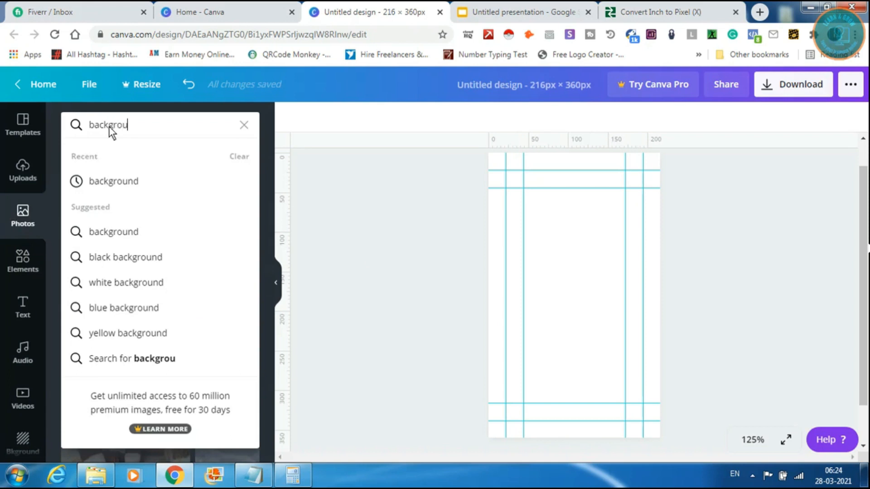
pyautogui.press('Return')
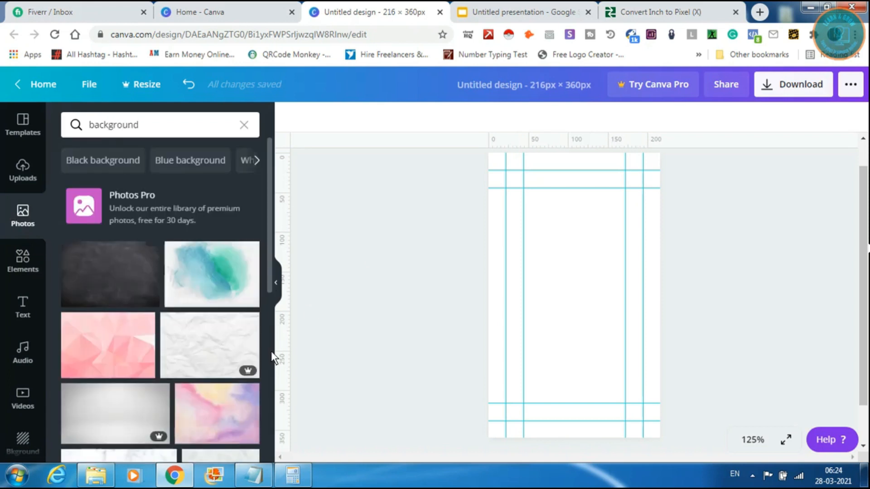
# Step: Fill the card page with the free dark blue-green wood-textured photo as its background
pyautogui.scroll(-6, 271, 351)
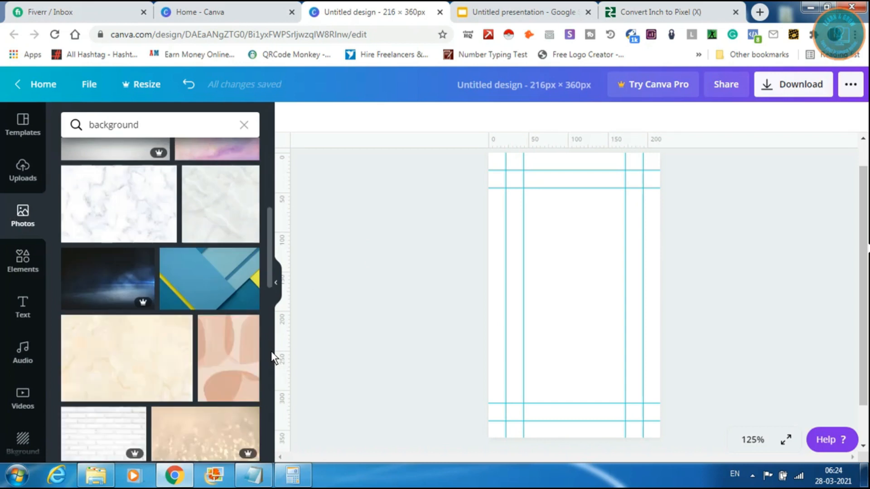
pyautogui.scroll(-6, 271, 352)
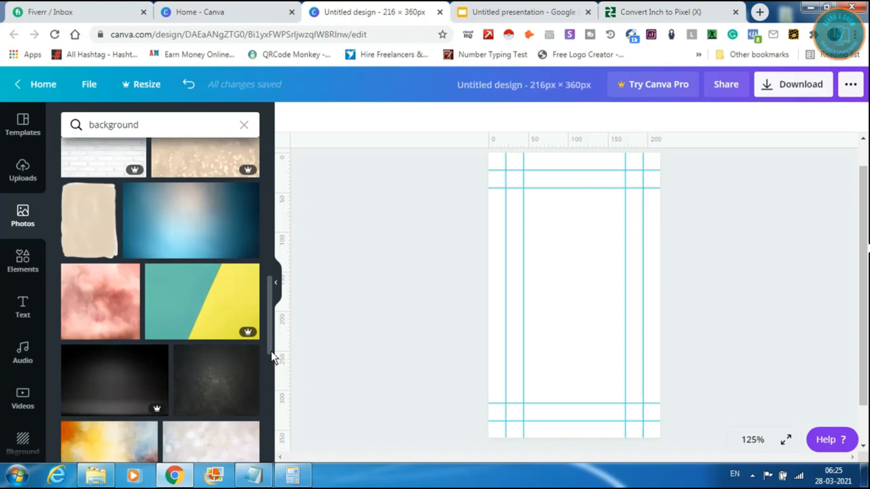
pyautogui.scroll(-6, 269, 341)
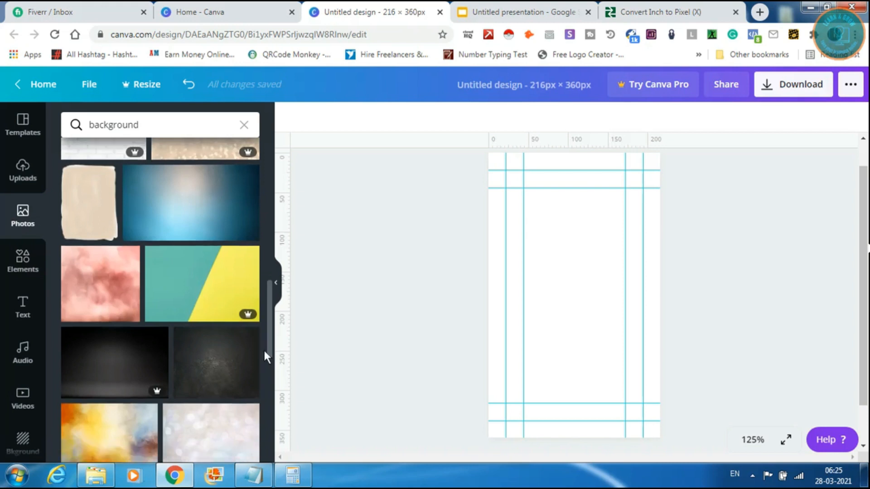
pyautogui.scroll(-5, 260, 412)
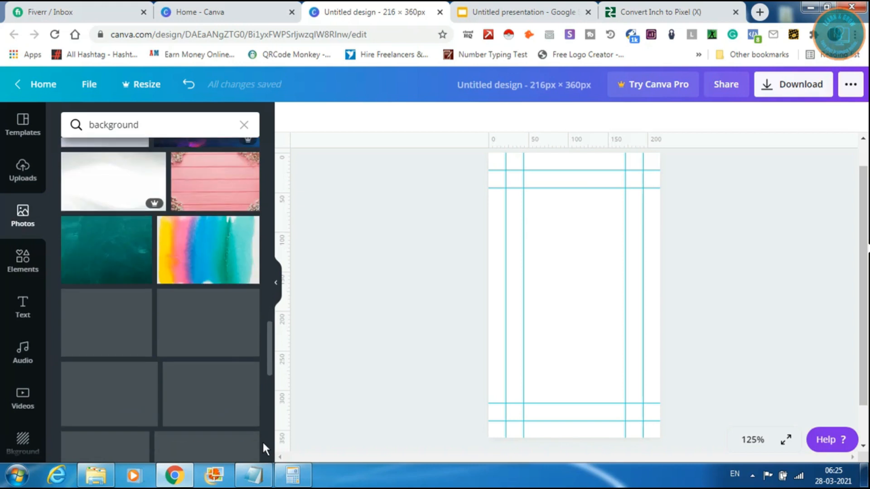
pyautogui.scroll(-6, 272, 431)
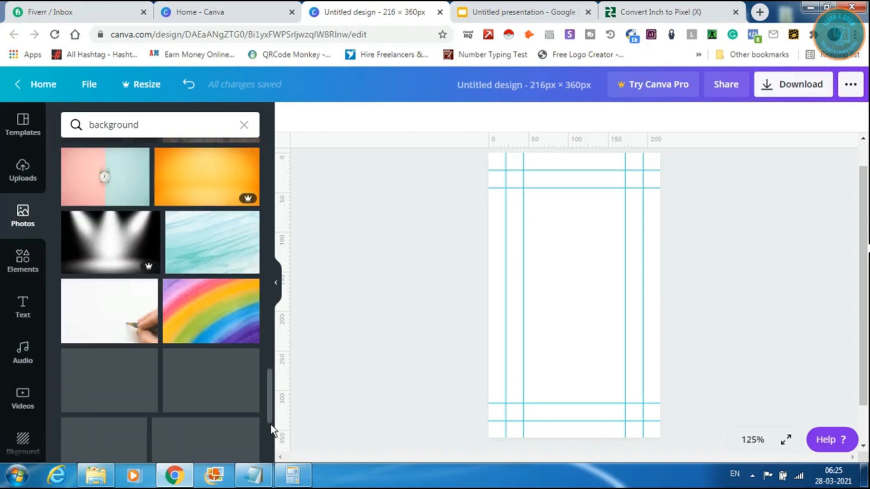
pyautogui.scroll(-5, 272, 430)
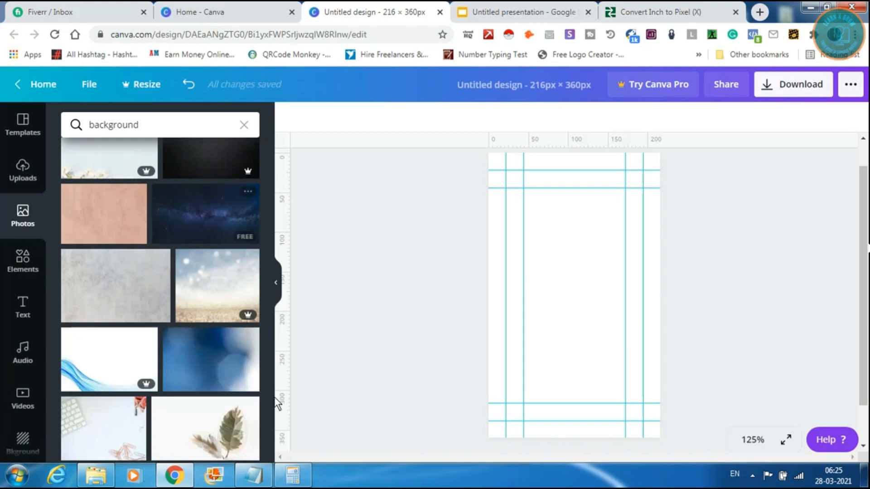
pyautogui.scroll(-5, 268, 435)
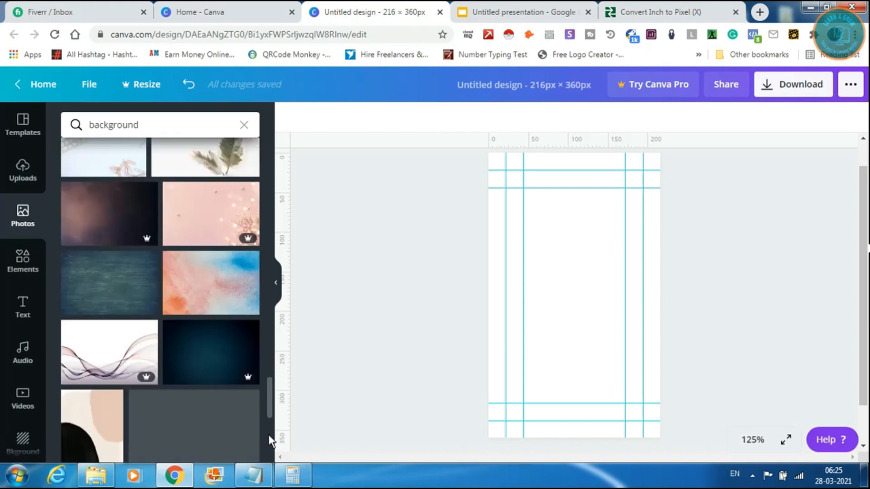
pyautogui.moveTo(108, 284); pyautogui.dragTo(496, 270)
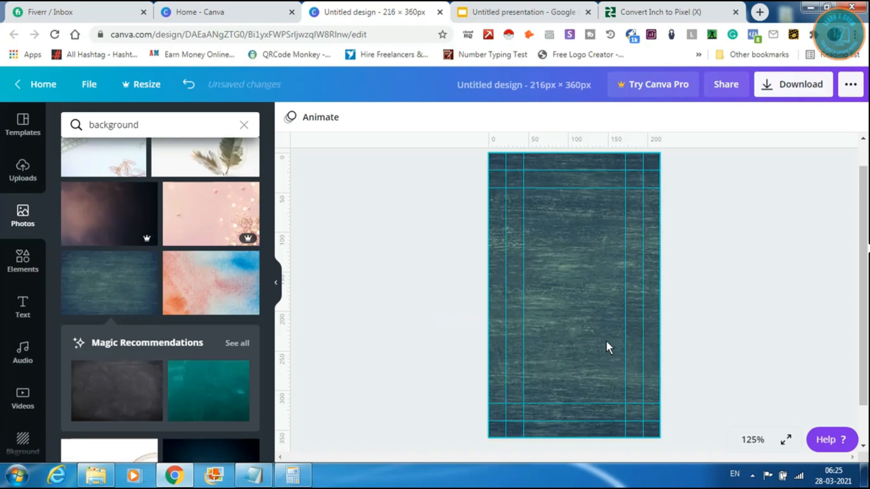
# Step: Browse the full set of Magic Recommendations for the applied background photo
pyautogui.click(234, 344)
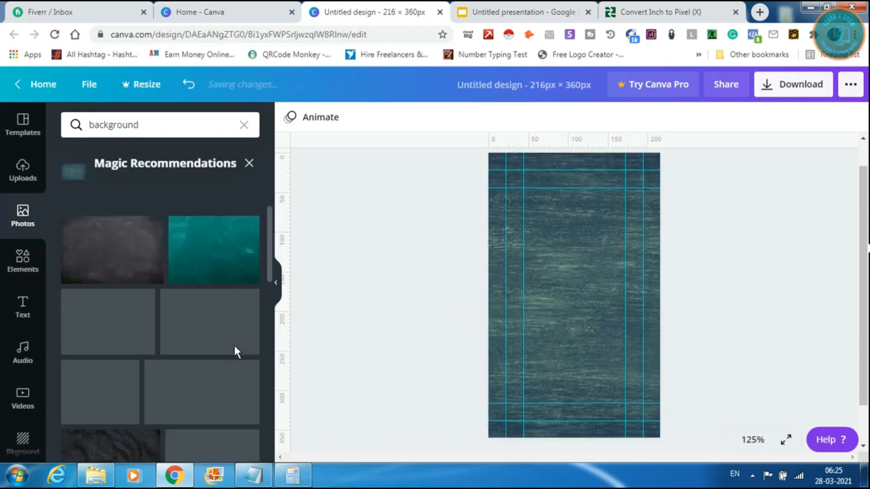
pyautogui.click(267, 416)
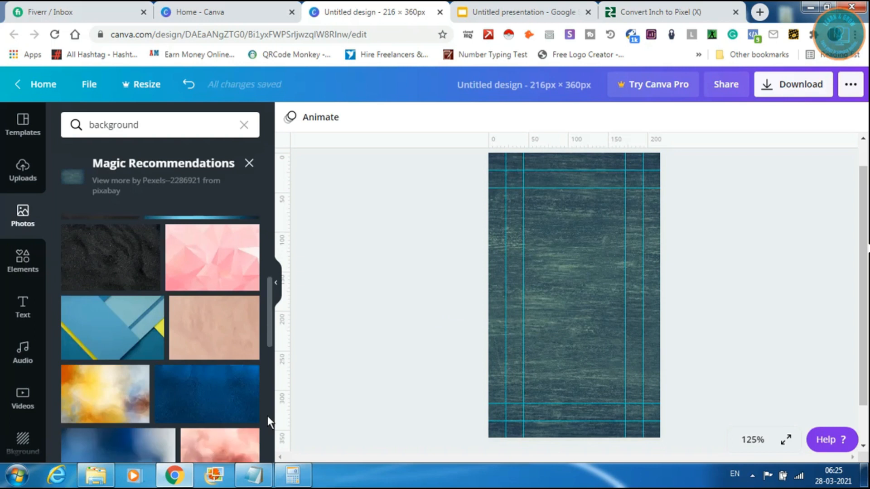
pyautogui.click(267, 416)
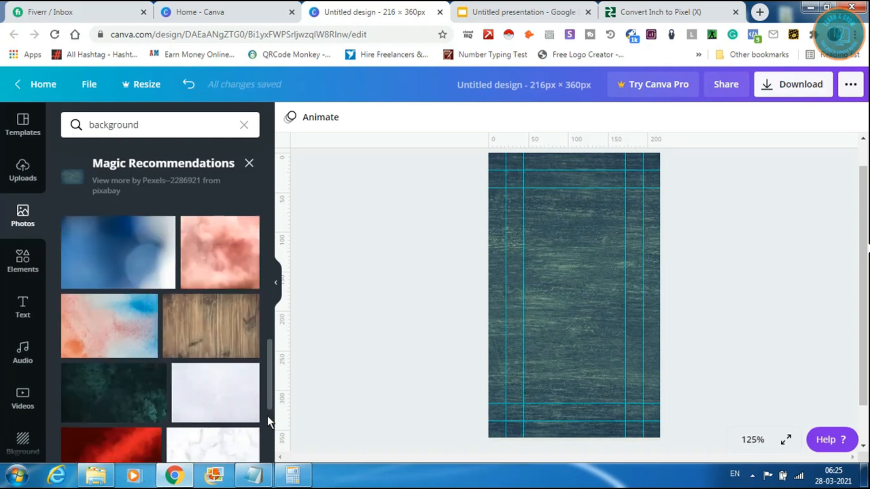
pyautogui.click(267, 415)
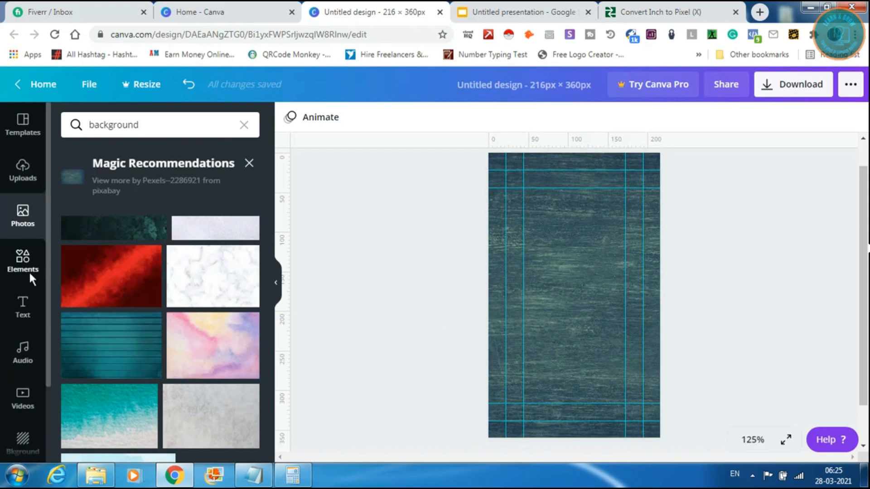
# Step: Add a text box in the middle of the card reading "First & Last Name"
pyautogui.click(555, 316)
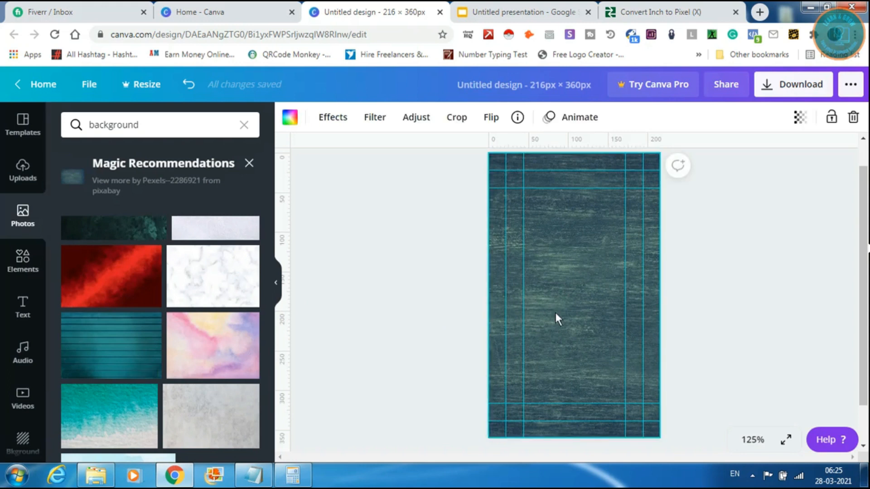
pyautogui.press('t')
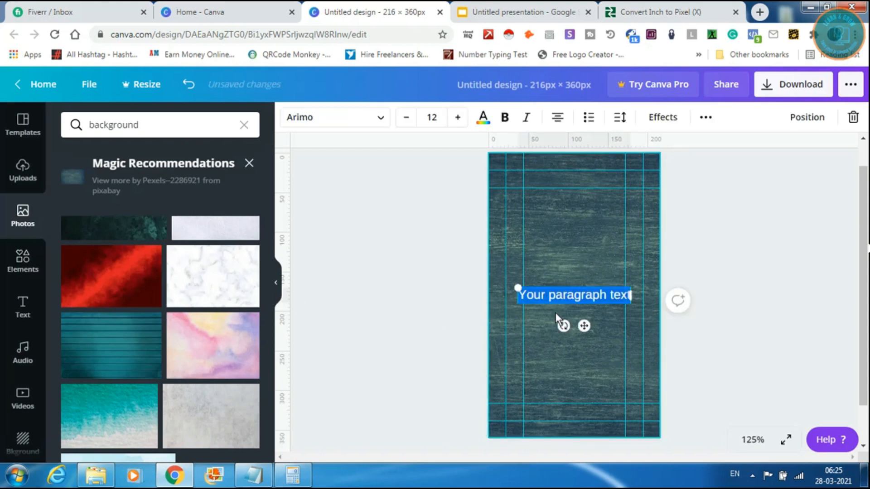
pyautogui.write('First')
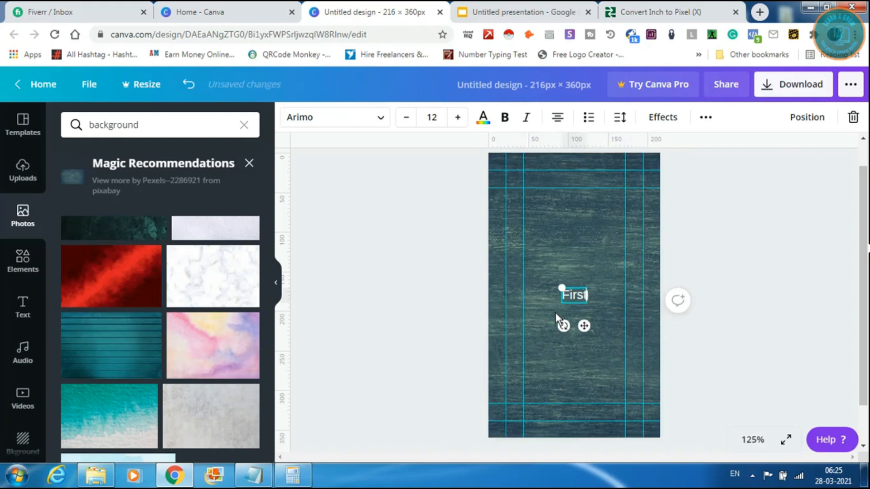
pyautogui.write(' name')
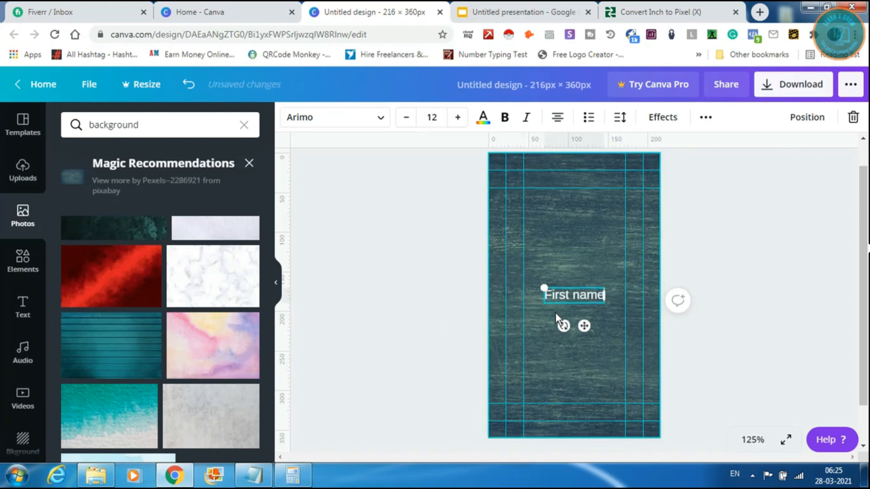
pyautogui.press('BackSpace')
pyautogui.press('BackSpace')
pyautogui.press('BackSpace')
pyautogui.press('BackSpace')
pyautogui.press('BackSpace')
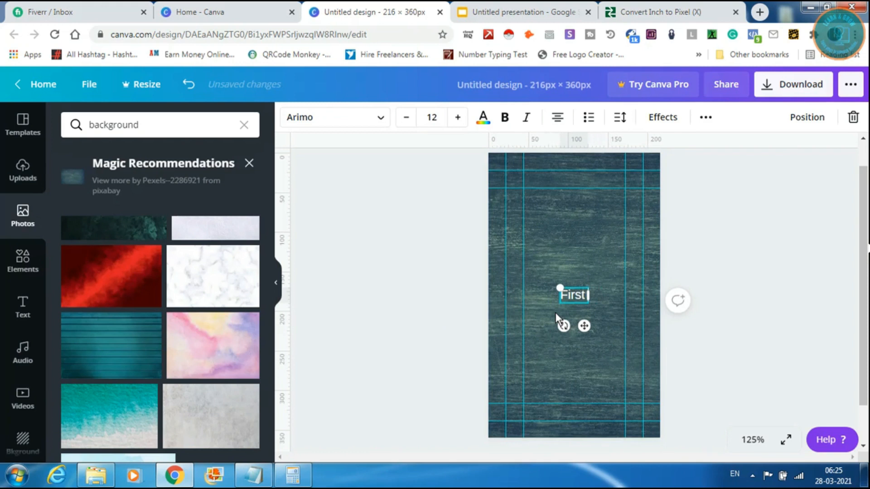
pyautogui.write('& Last')
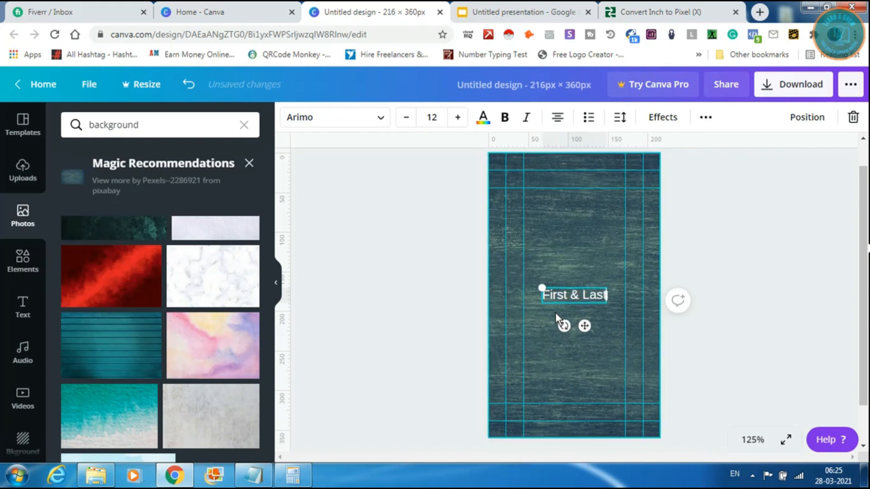
pyautogui.write(' Name')
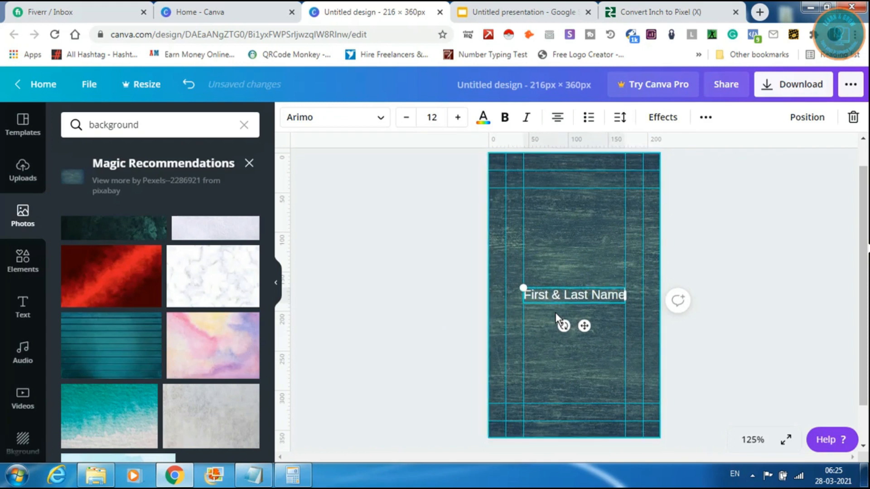
# Step: Format the "First & Last Name" text in Montserrat Extra-Bold at font size 9
pyautogui.click(574, 252)
pyautogui.click(565, 294)
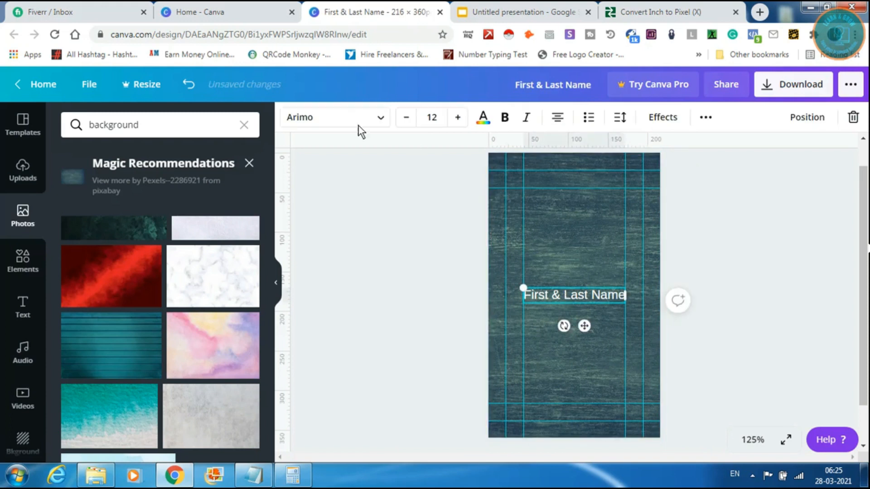
pyautogui.click(326, 124)
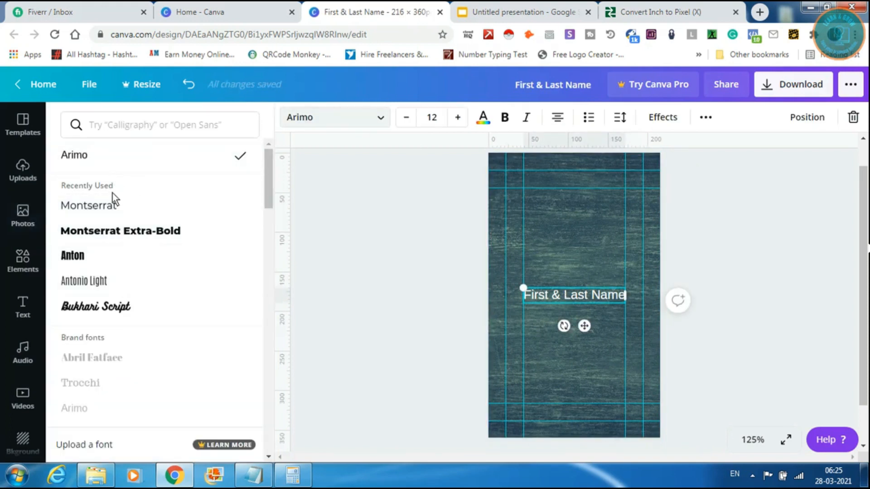
pyautogui.click(127, 244)
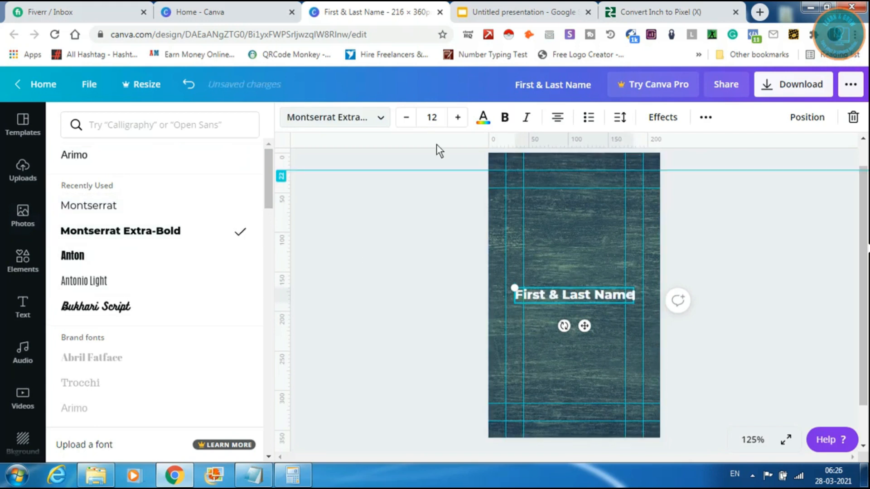
pyautogui.click(400, 116)
pyautogui.click(400, 116)
pyautogui.click(400, 116)
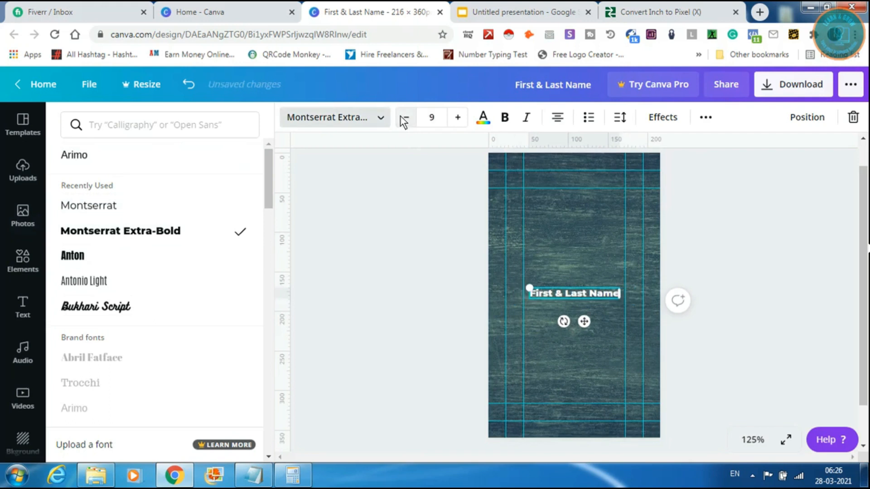
pyautogui.click(451, 118)
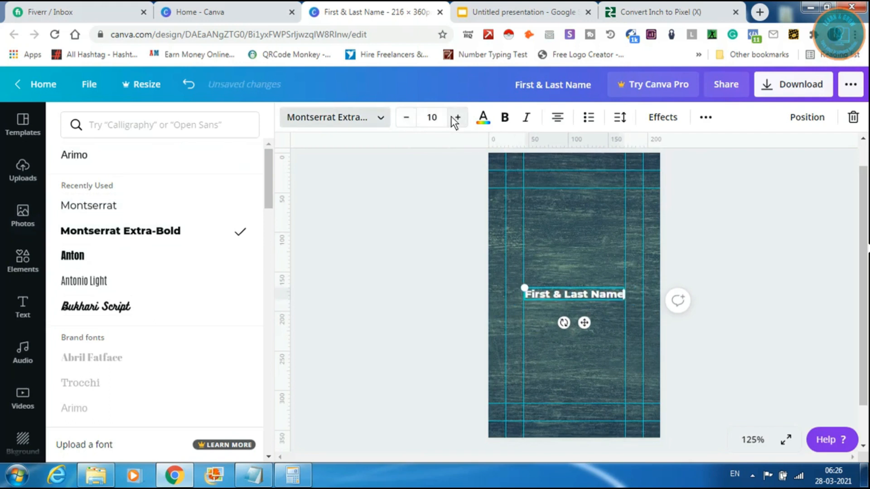
pyautogui.click(406, 119)
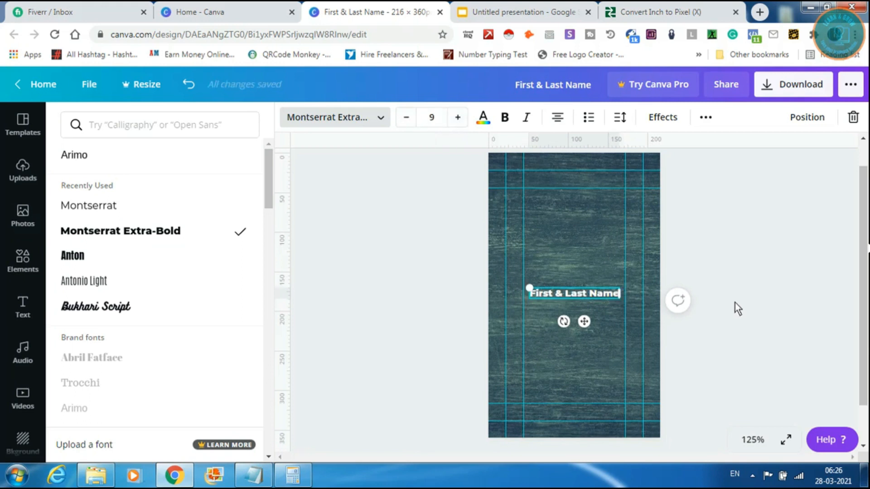
pyautogui.click(559, 229)
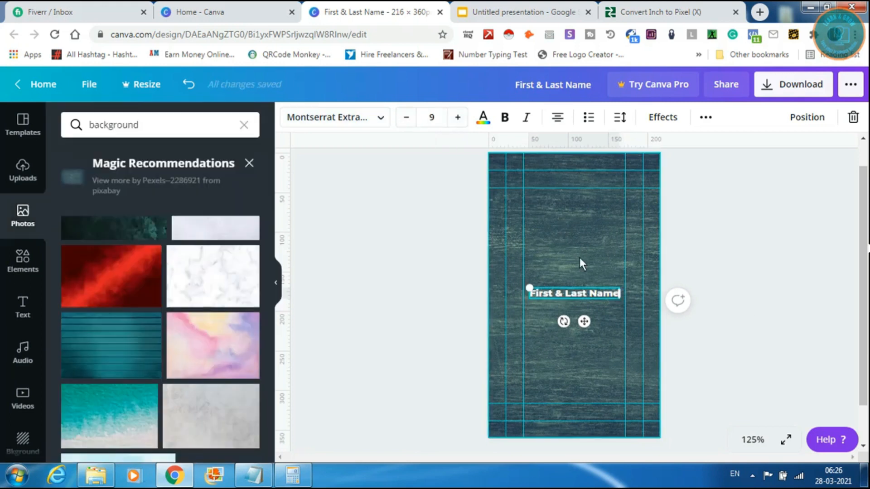
pyautogui.click(559, 260)
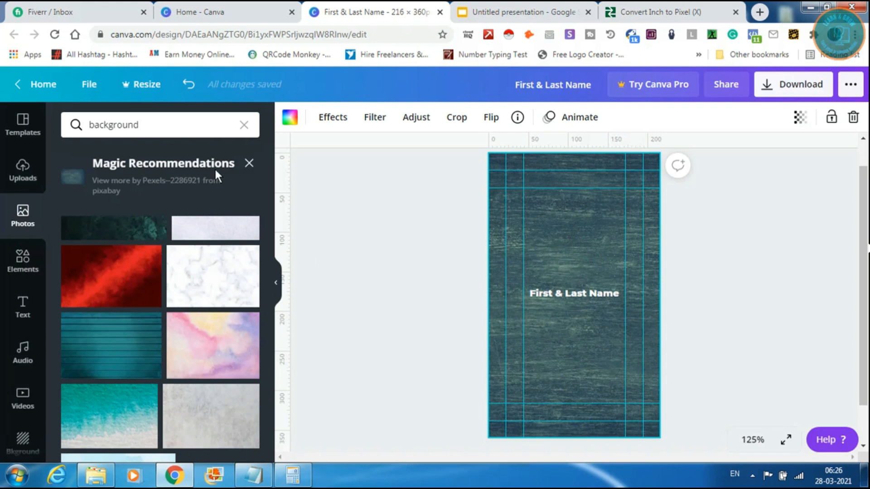
# Step: Search the photo library for "person"
pyautogui.click(157, 131)
pyautogui.press('BackSpace')
pyautogui.press('BackSpace')
pyautogui.press('BackSpace')
pyautogui.press('BackSpace')
pyautogui.press('BackSpace')
pyautogui.press('BackSpace')
pyautogui.press('BackSpace')
pyautogui.press('BackSpace')
pyautogui.press('BackSpace')
pyautogui.press('BackSpace')
pyautogui.write('pers')
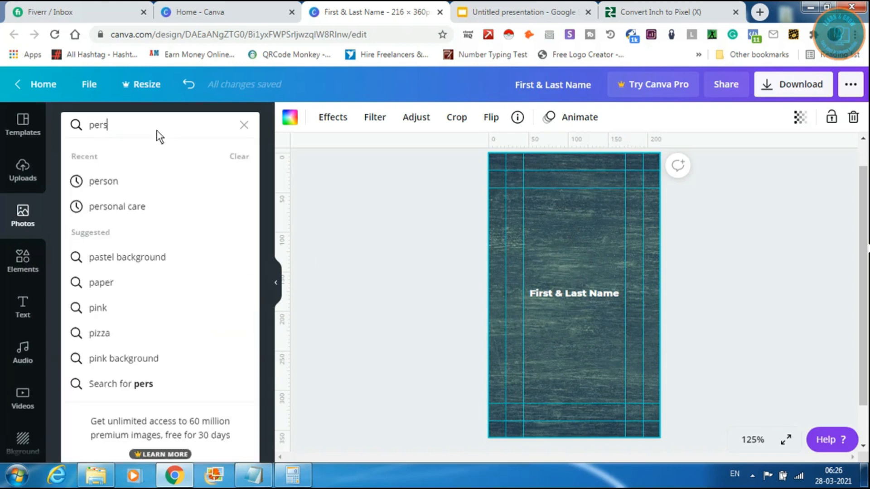
pyautogui.write('on')
pyautogui.press('Return')
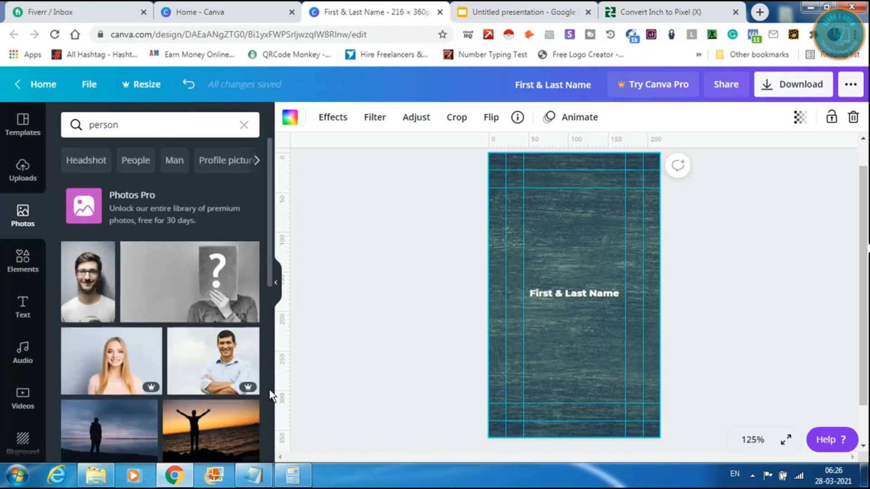
# Step: Browse the person photos for a free portrait suitable for the business card
pyautogui.scroll(-5, 270, 390)
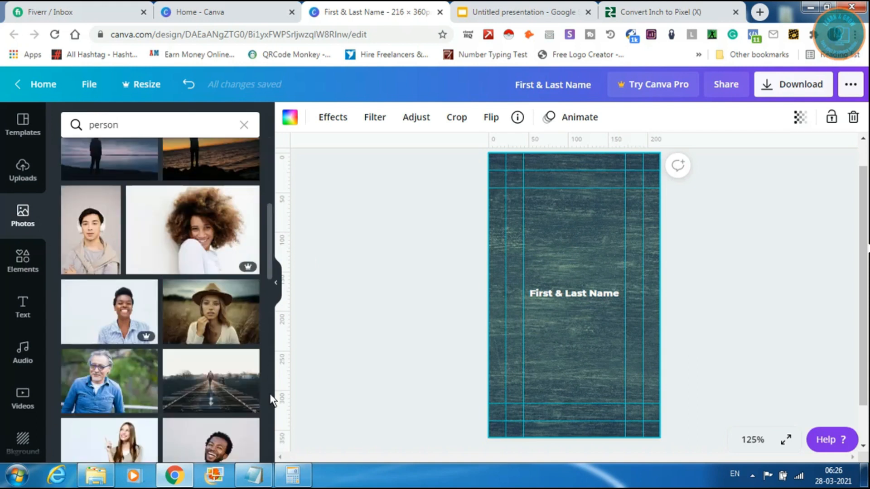
pyautogui.scroll(-6, 271, 398)
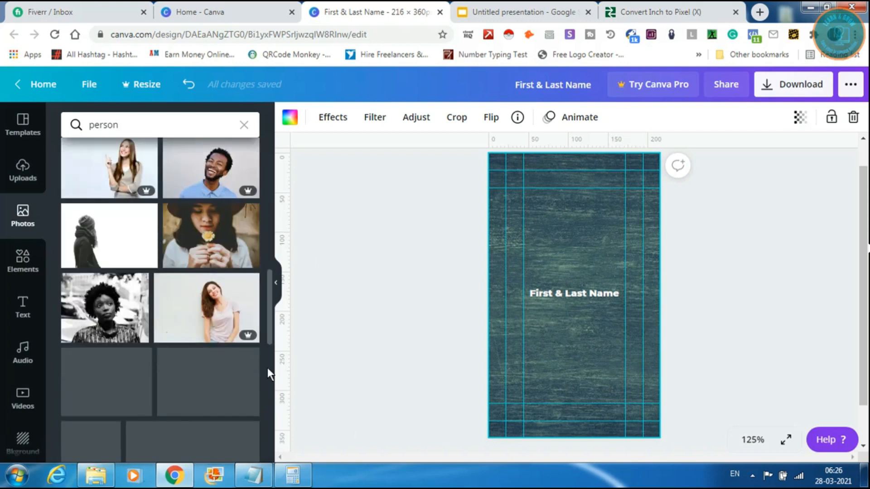
pyautogui.scroll(-6, 269, 397)
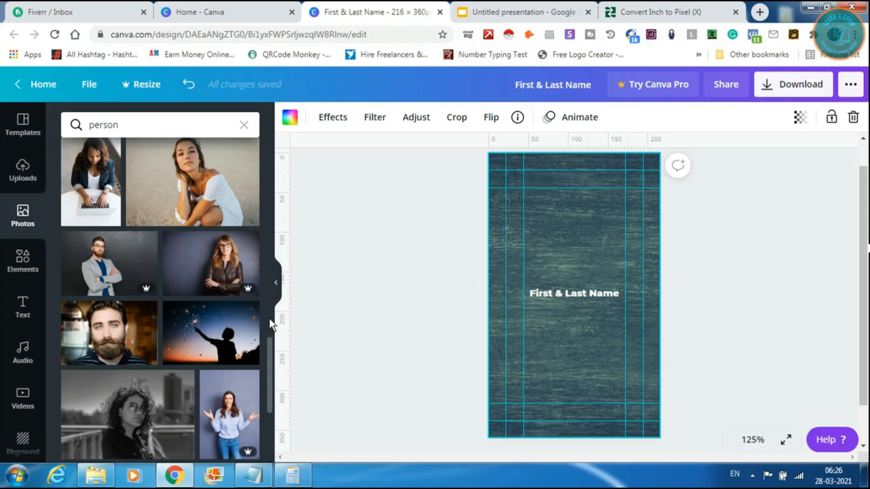
pyautogui.scroll(-5, 266, 358)
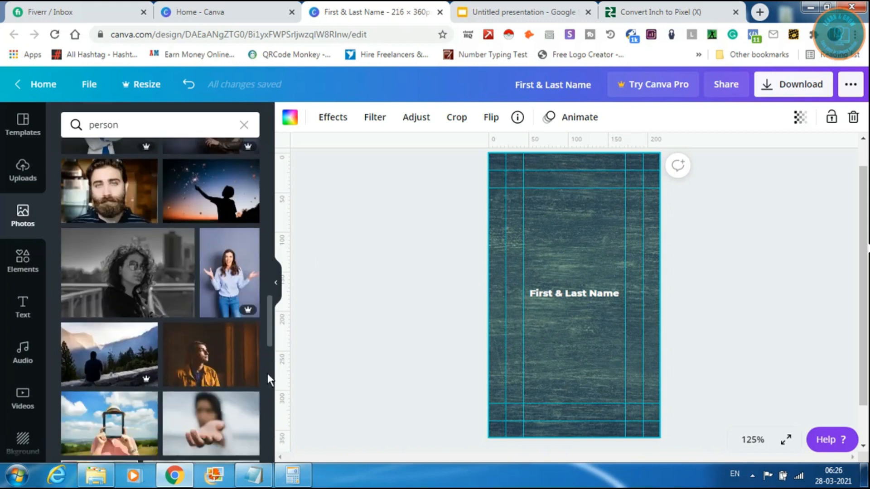
pyautogui.scroll(-5, 274, 395)
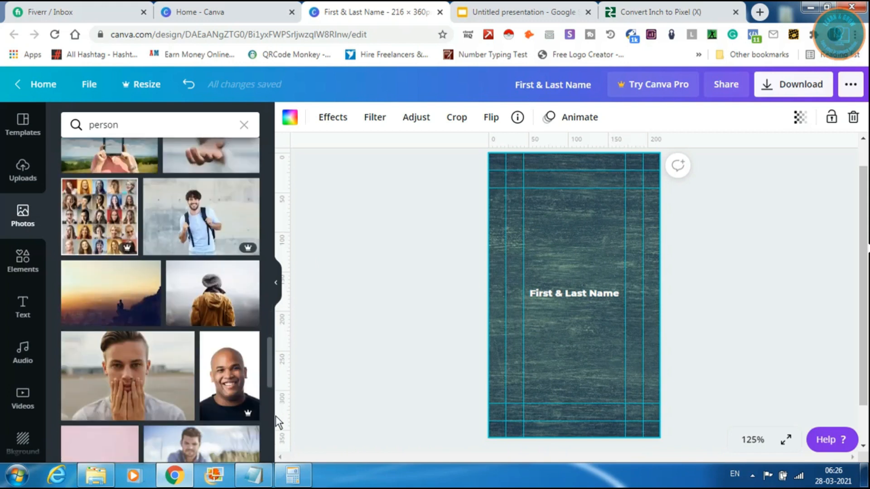
pyautogui.scroll(-6, 276, 422)
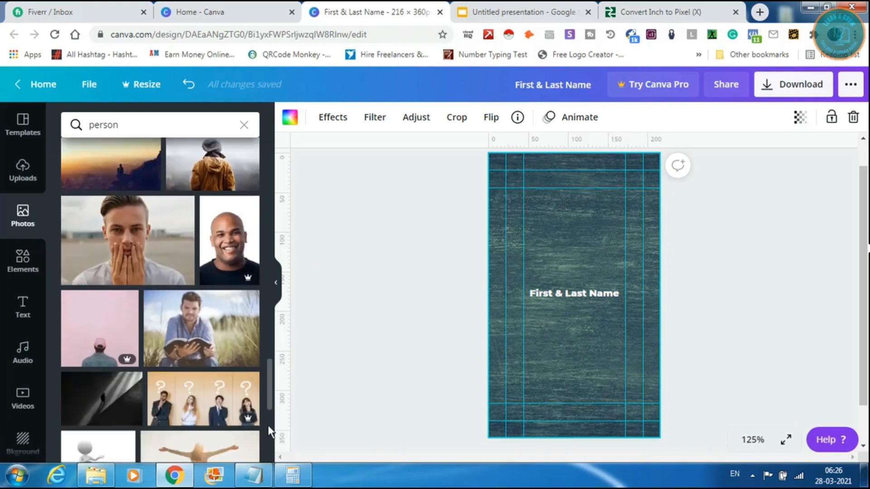
pyautogui.scroll(-1, 267, 424)
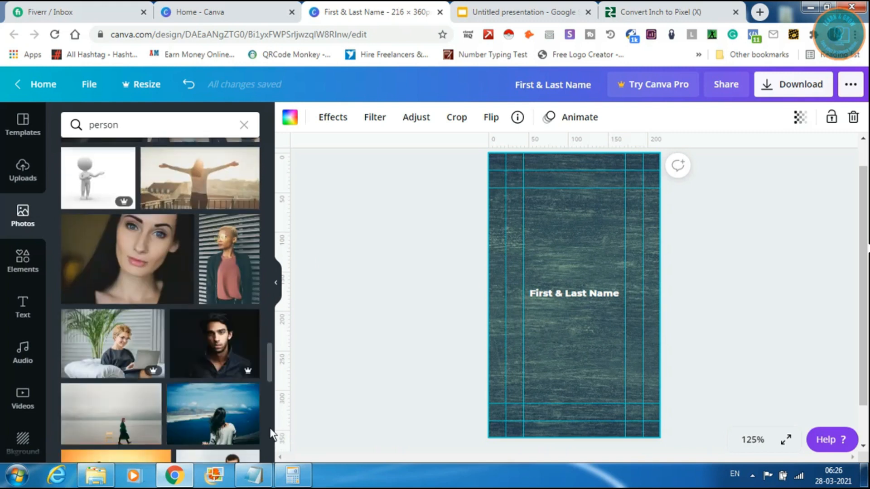
pyautogui.scroll(-5, 271, 435)
pyautogui.scroll(-3, 272, 434)
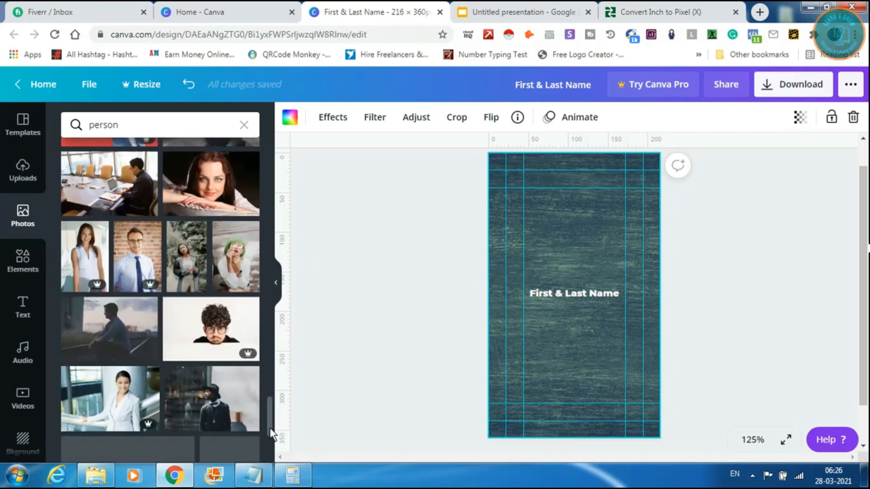
pyautogui.scroll(-3, 272, 434)
# Step: Search the photos for "professional" and add the free portrait of the smiling woman in a light blazer to the card
pyautogui.moveTo(133, 123); pyautogui.dragTo(101, 121)
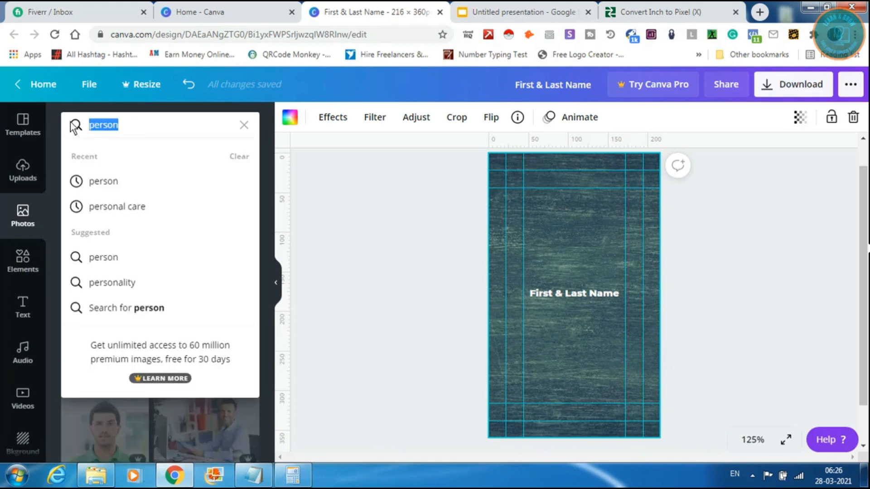
pyautogui.write('pro')
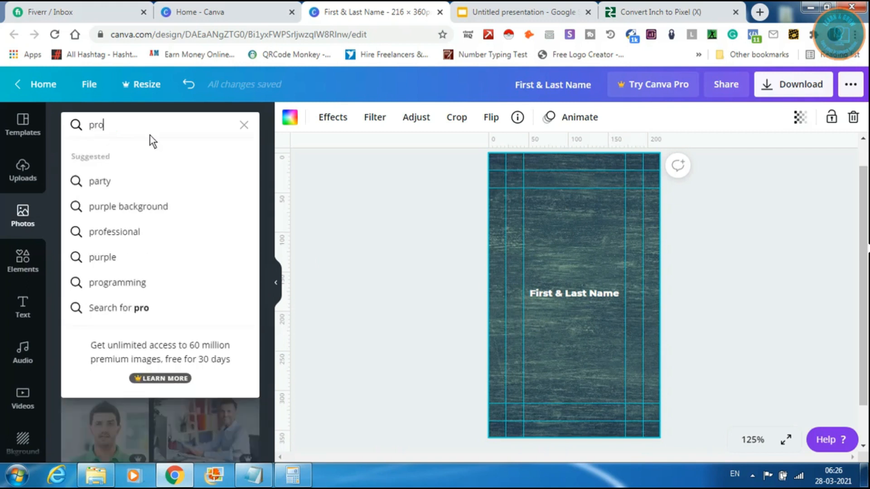
pyautogui.write('fe')
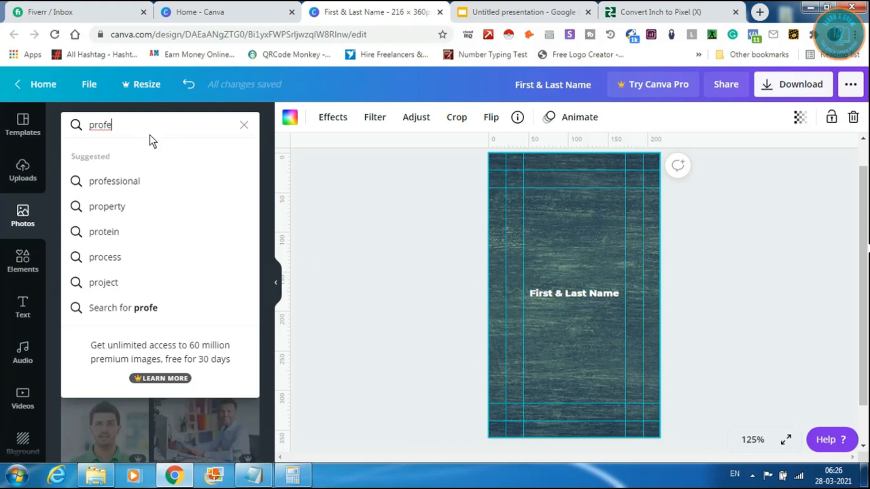
pyautogui.click(142, 186)
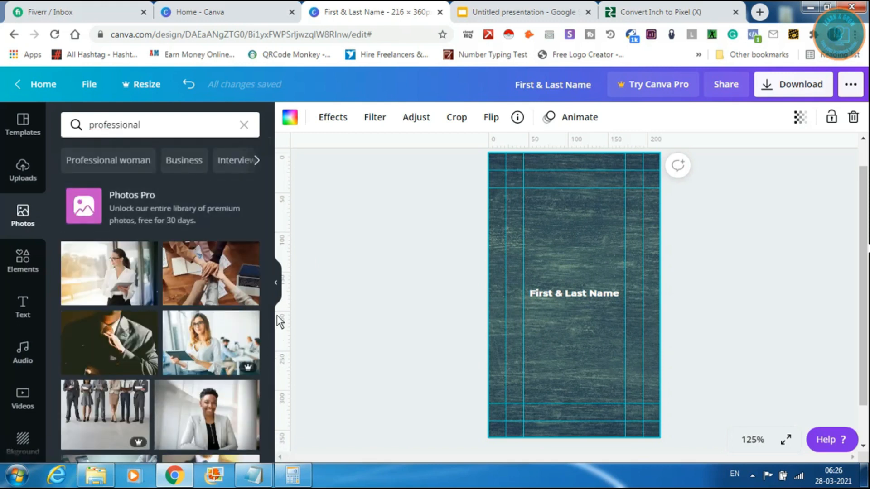
pyautogui.scroll(-3, 265, 302)
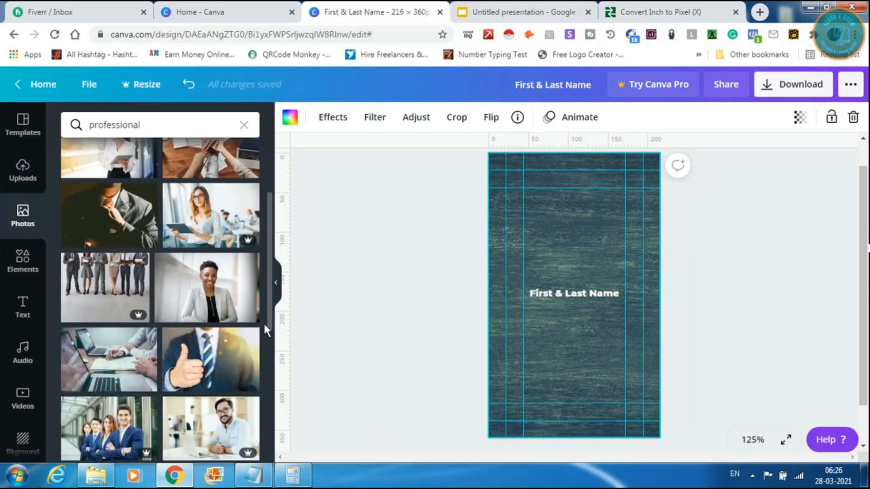
pyautogui.click(210, 268)
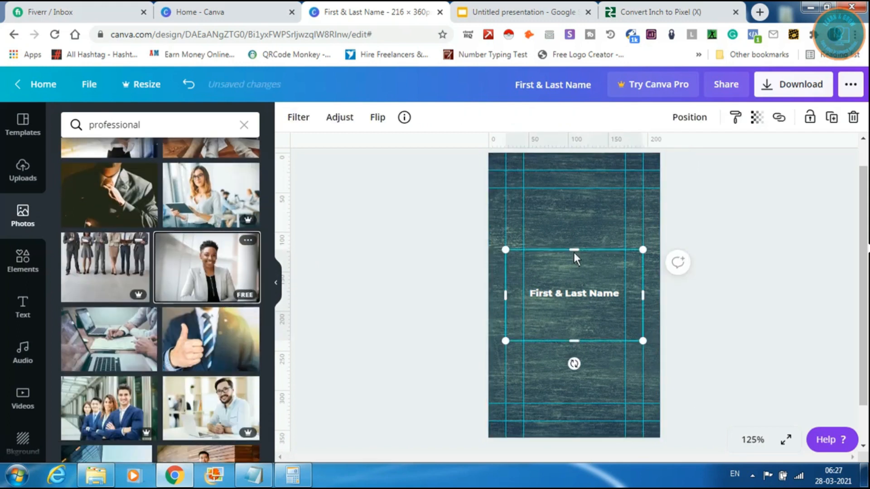
# Step: Search the elements for "frame" and add the free circular frame to the middle of the card
pyautogui.click(25, 267)
pyautogui.click(131, 126)
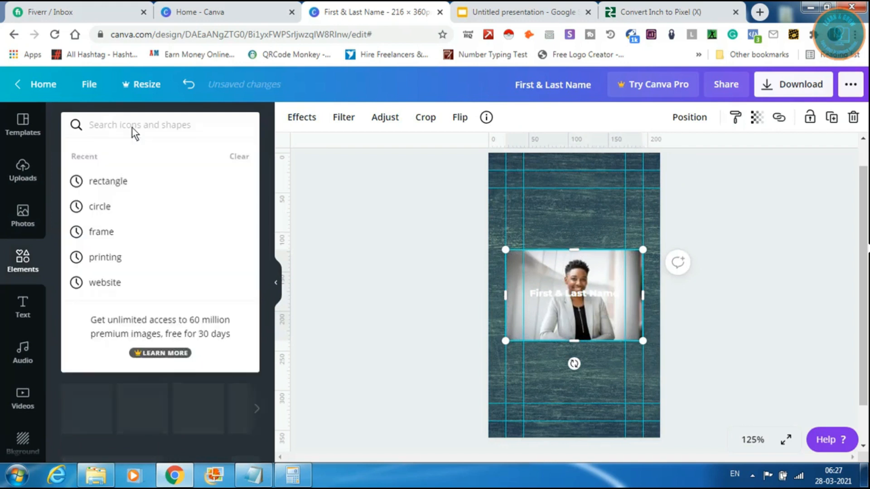
pyautogui.write('e')
pyautogui.press('BackSpace')
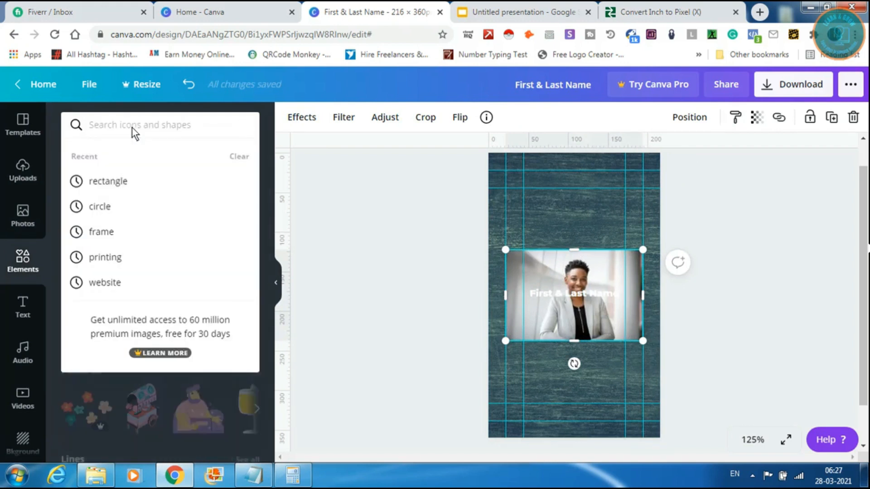
pyautogui.write('frame')
pyautogui.press('Return')
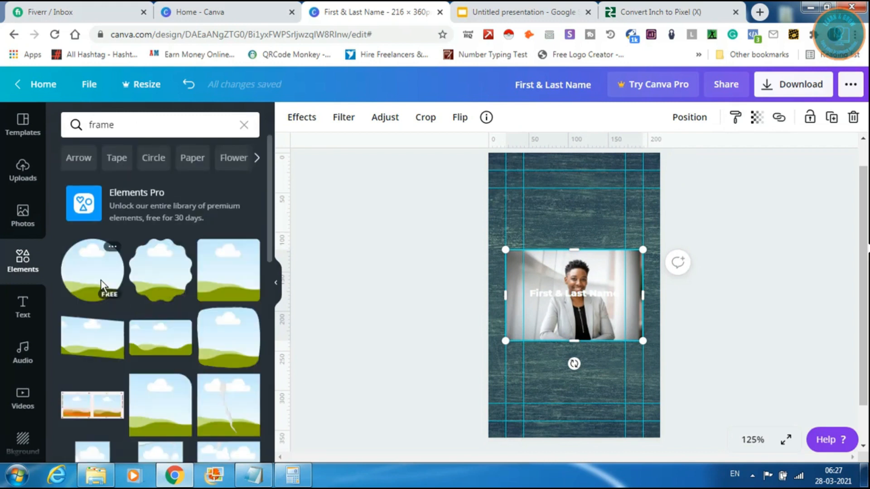
pyautogui.click(103, 286)
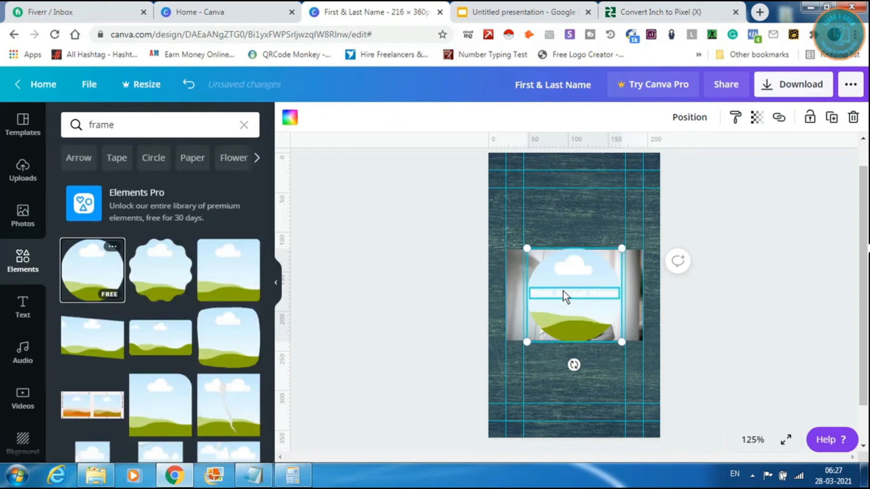
# Step: Fill the circular frame with the woman's portrait and shrink it to about 50 px wide, centred above the name text
pyautogui.moveTo(565, 252); pyautogui.dragTo(550, 184)
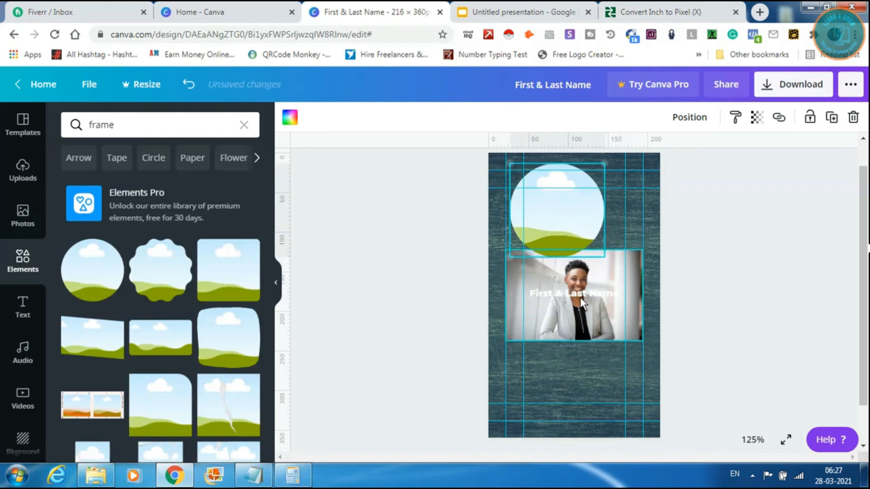
pyautogui.moveTo(600, 331); pyautogui.dragTo(591, 246)
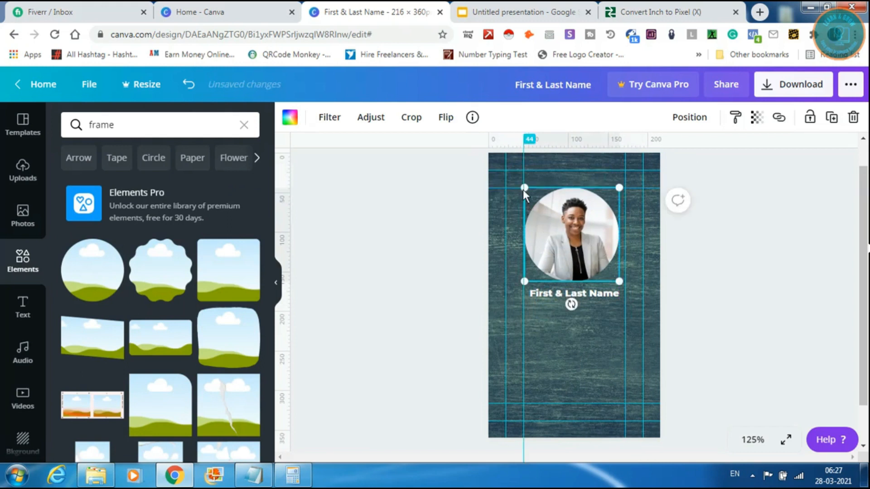
pyautogui.moveTo(524, 188); pyautogui.dragTo(564, 259)
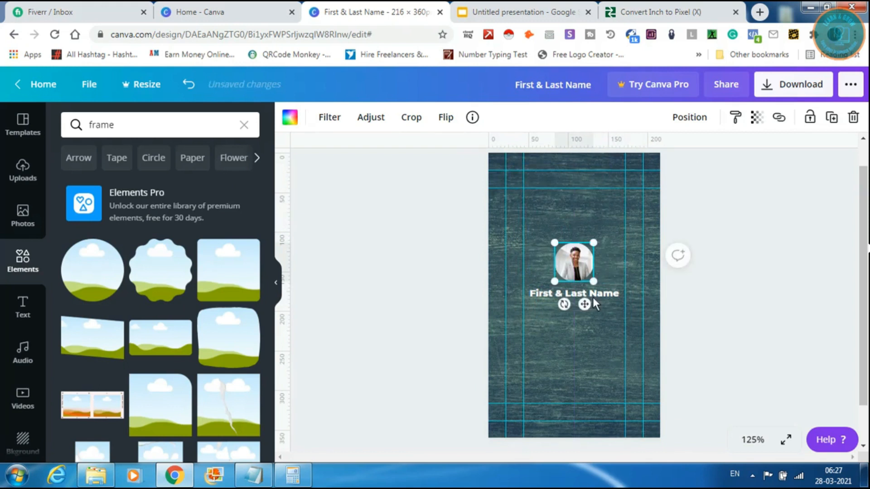
# Step: Move the name text slightly down to leave a larger gap below the portrait
pyautogui.moveTo(599, 295)
pyautogui.mouseDown()
pyautogui.moveTo(602, 313)
pyautogui.moveTo(600, 302)
pyautogui.mouseUp()
pyautogui.click(601, 236)
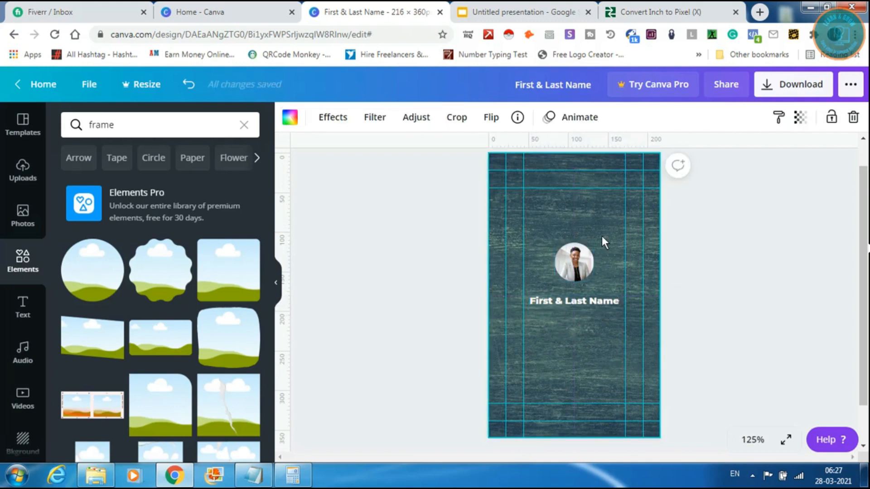
pyautogui.click(581, 267)
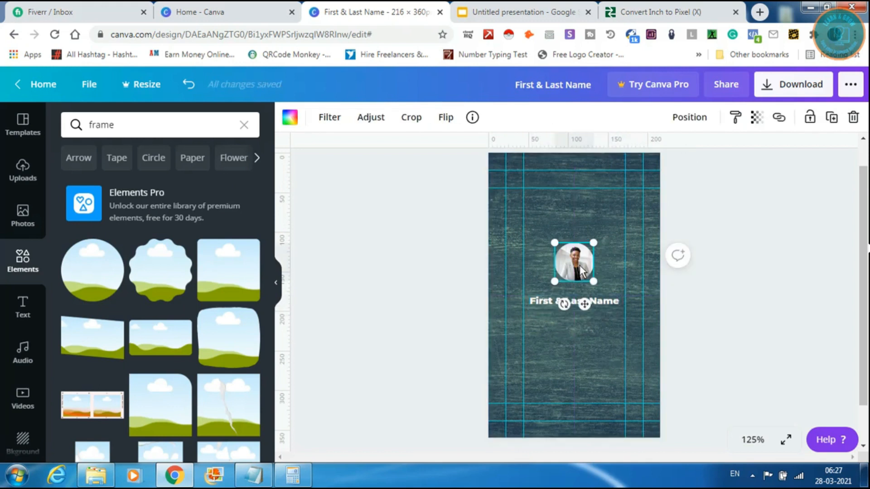
pyautogui.click(550, 340)
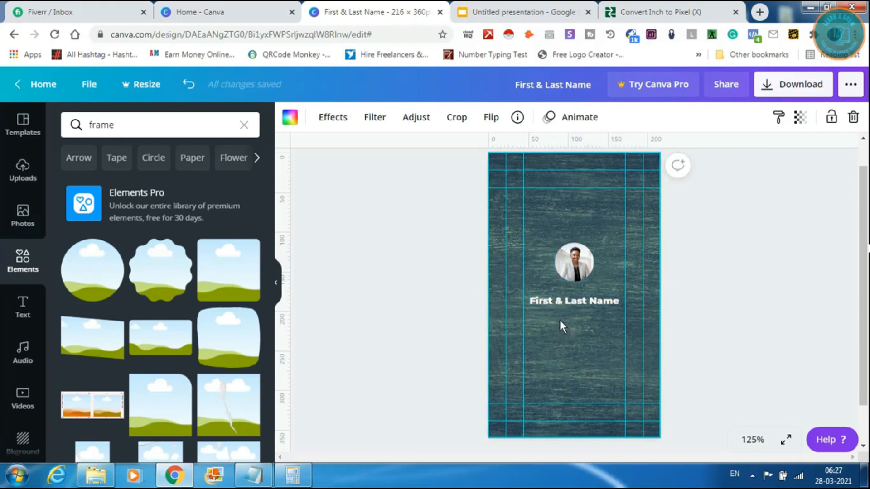
# Step: Duplicate the name text just below the original and replace the copy's wording with "Job position"
pyautogui.click(562, 301)
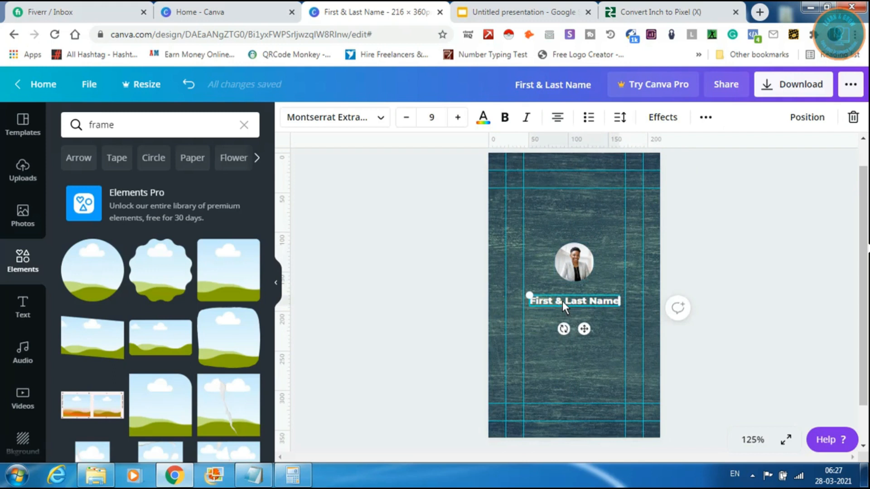
pyautogui.moveTo(562, 301); pyautogui.dragTo(563, 325)
pyautogui.click(561, 324)
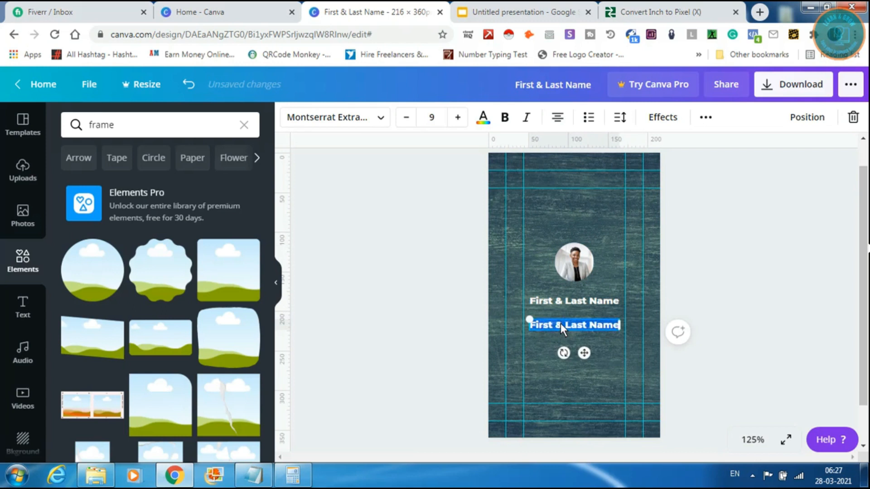
pyautogui.write('Po')
pyautogui.press('BackSpace')
pyautogui.press('BackSpace')
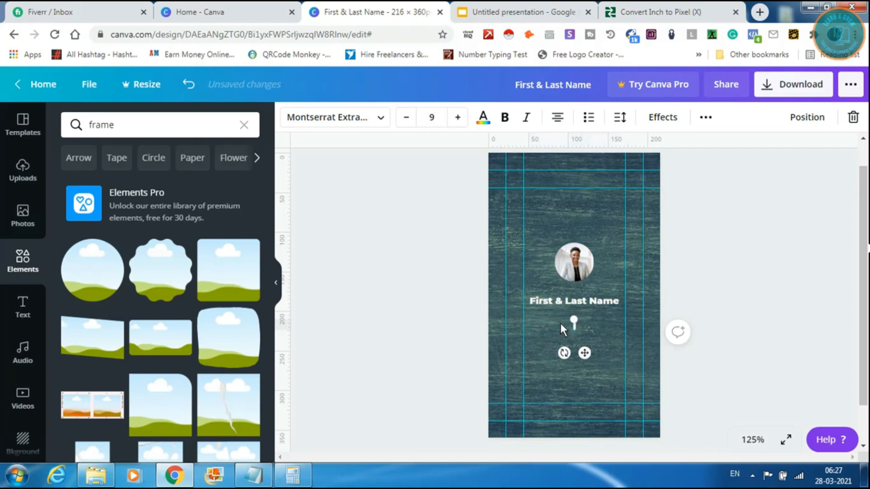
pyautogui.write('Job position')
pyautogui.click(601, 377)
# Step: Set the job position text to Montserrat at size 8 and move it up, centred directly under the name
pyautogui.click(564, 327)
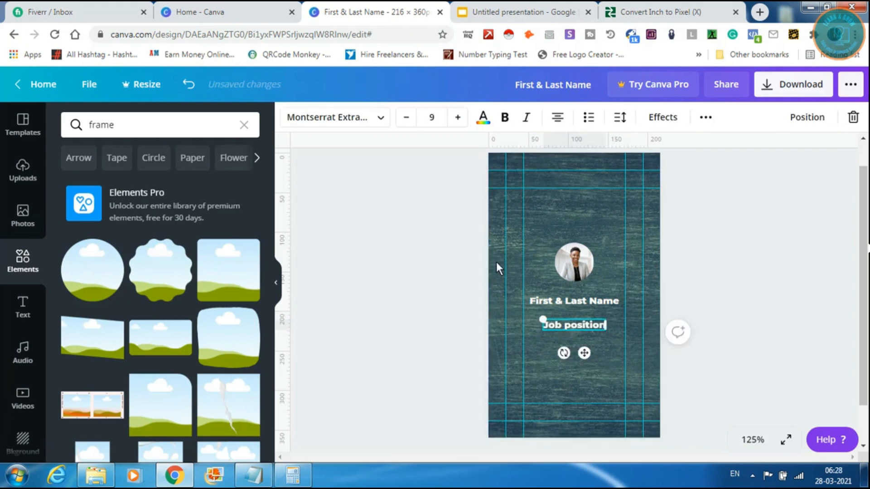
pyautogui.click(384, 118)
pyautogui.click(117, 232)
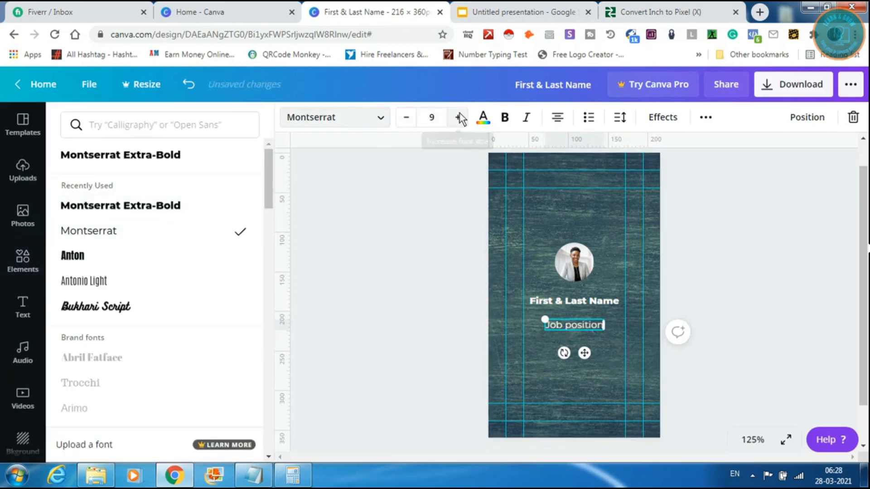
pyautogui.click(405, 117)
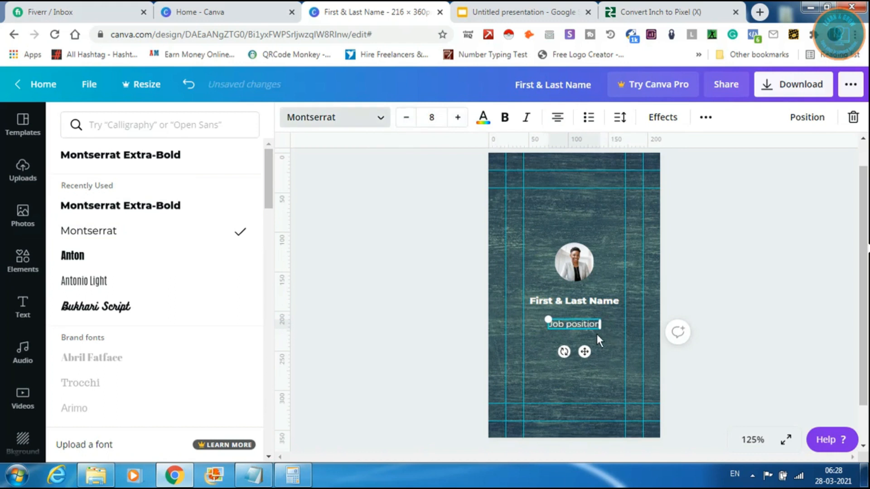
pyautogui.moveTo(585, 355); pyautogui.dragTo(583, 341)
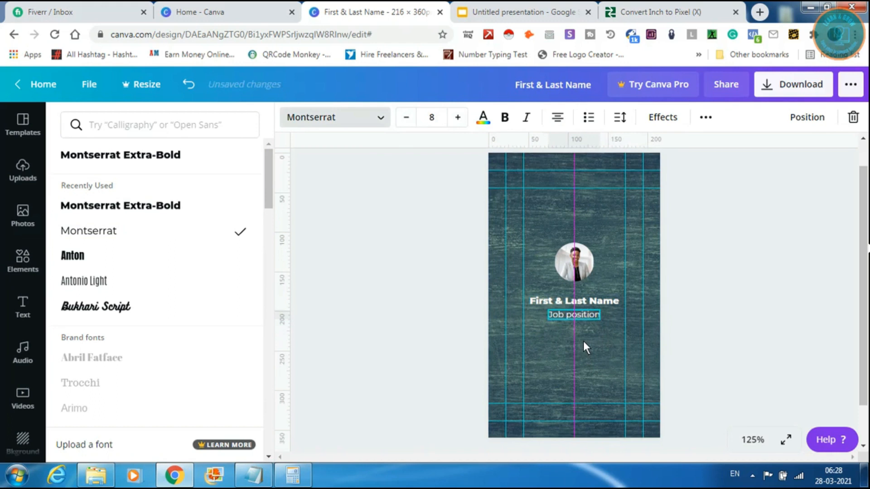
pyautogui.click(599, 353)
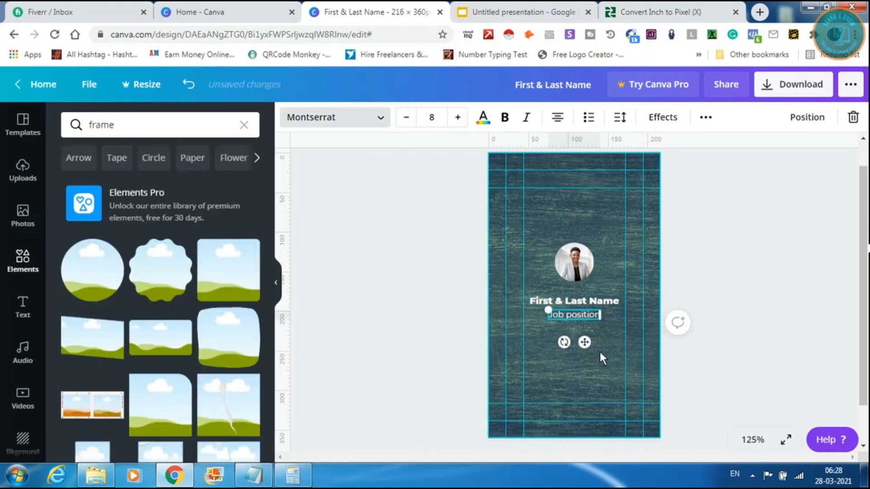
pyautogui.click(610, 350)
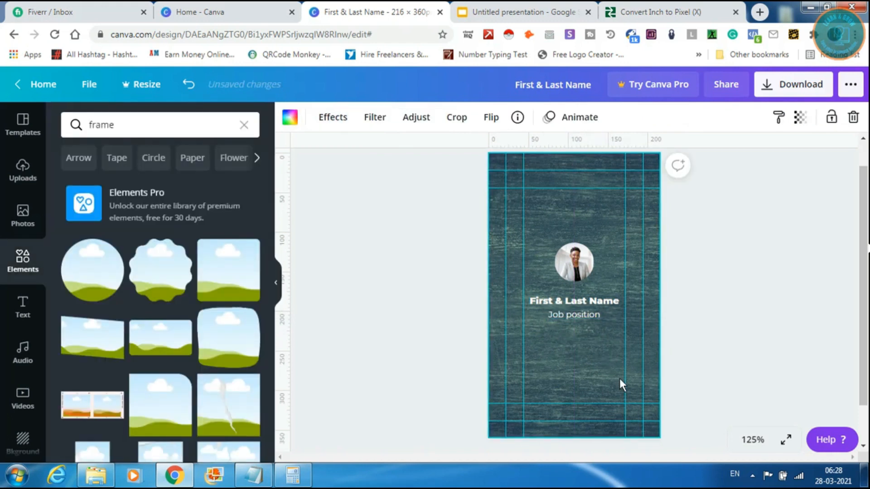
# Step: Move the portrait, name and job position texts together slightly higher on the card
pyautogui.moveTo(598, 330); pyautogui.dragTo(576, 244)
pyautogui.click(574, 320)
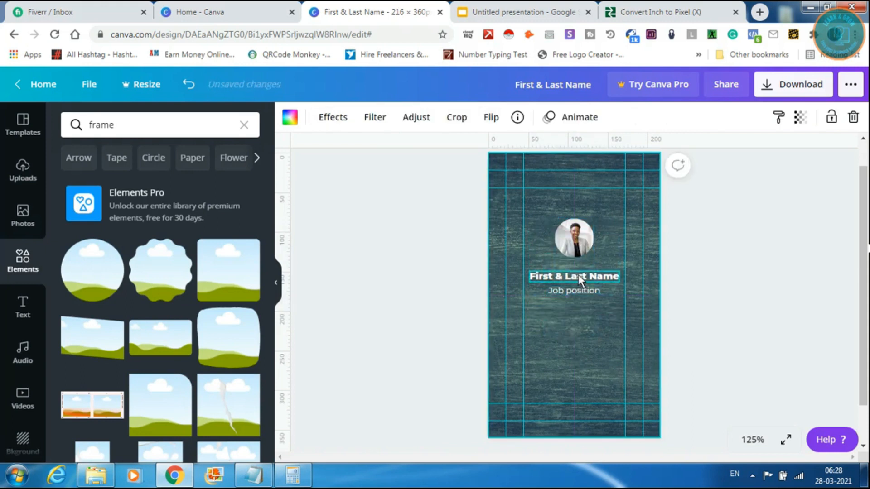
pyautogui.click(578, 274)
pyautogui.click(545, 360)
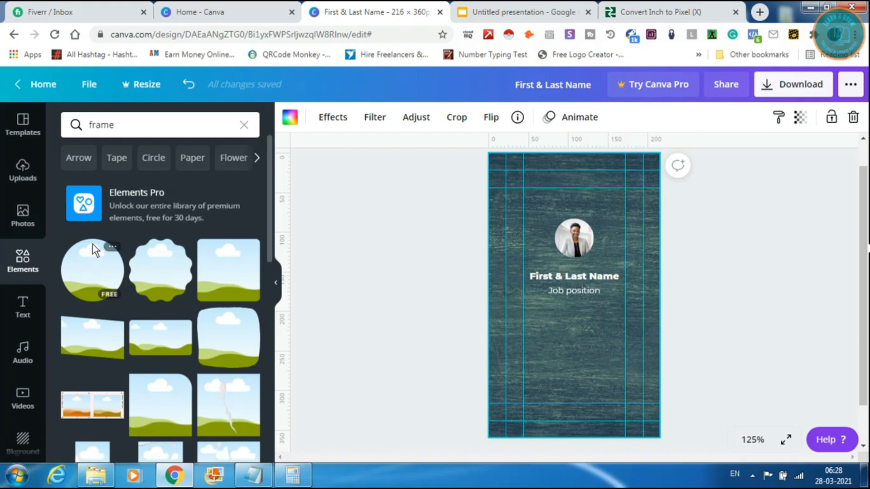
# Step: Duplicate the job position text lower on the card and replace the copy with a two-line street address
pyautogui.click(574, 290)
pyautogui.moveTo(574, 290); pyautogui.dragTo(574, 329)
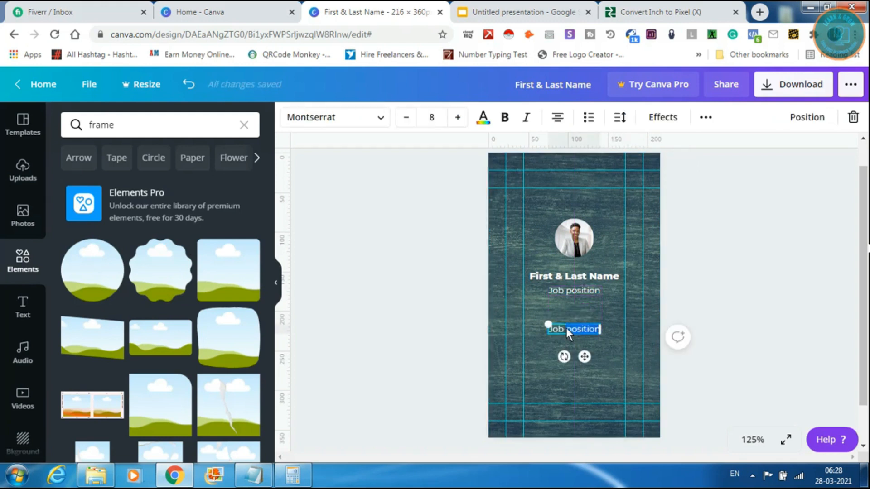
pyautogui.write('23')
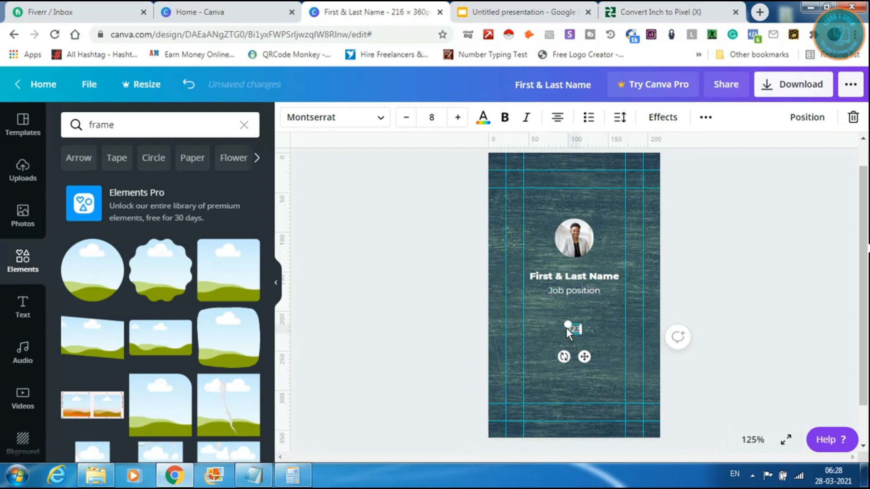
pyautogui.write(', Anywhere')
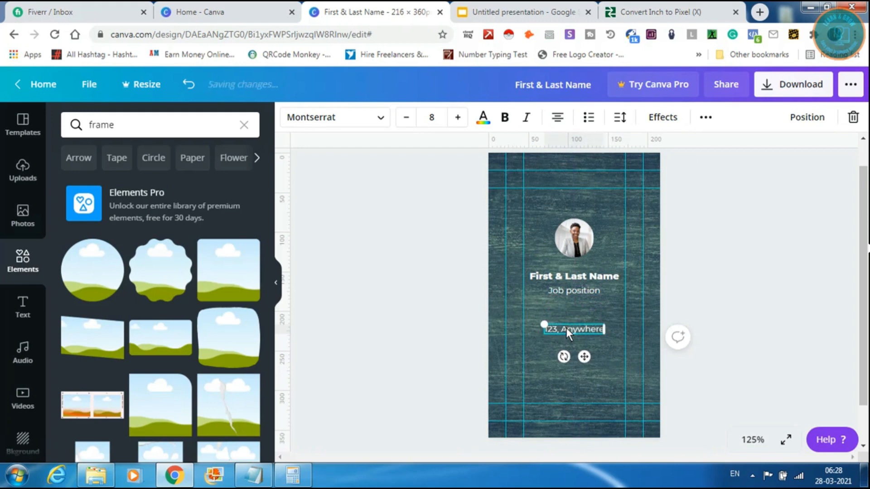
pyautogui.write(' street')
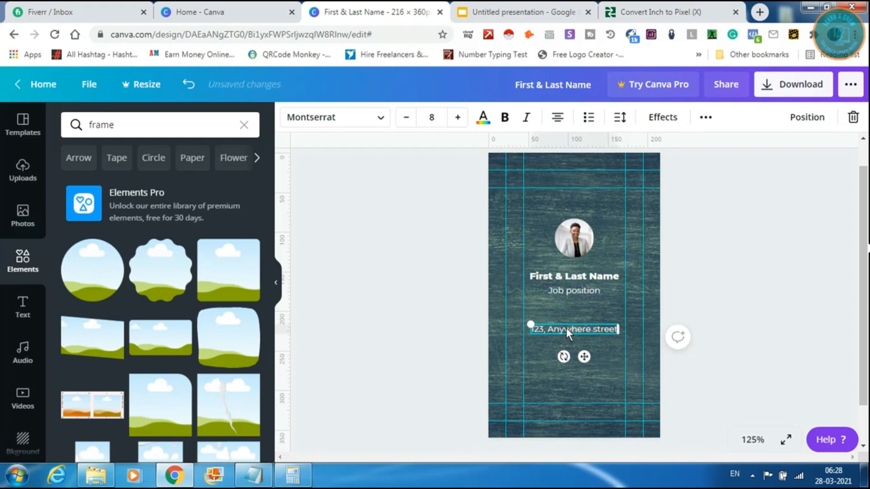
pyautogui.press('Return')
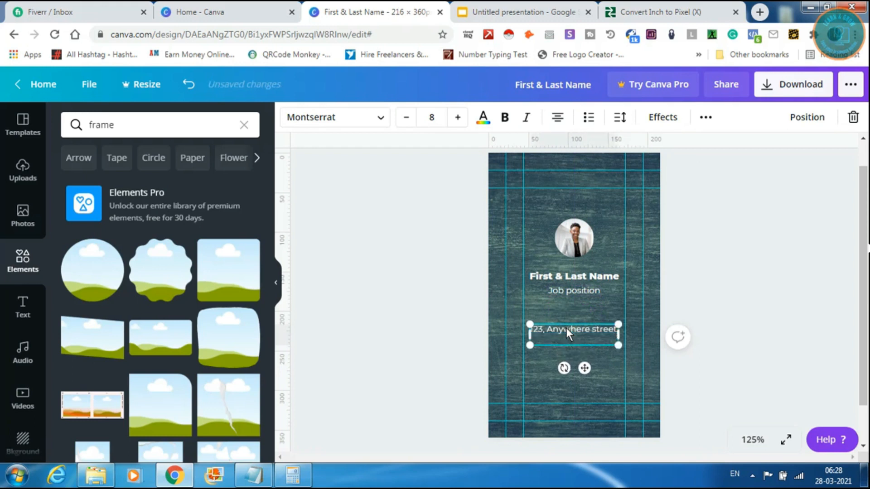
pyautogui.write('World Avenue')
# Step: Complete the address text with commas at the line ends, plus the state abbreviation and postal code on the second line
pyautogui.click(276, 287)
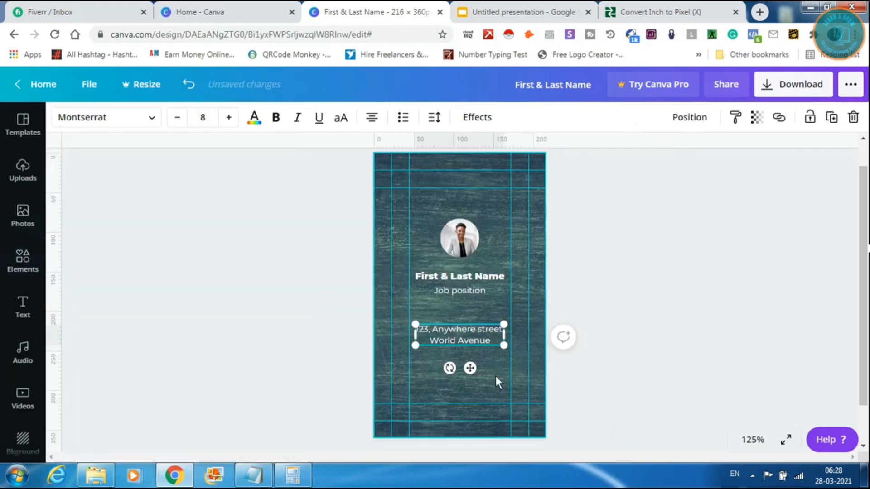
pyautogui.click(753, 440)
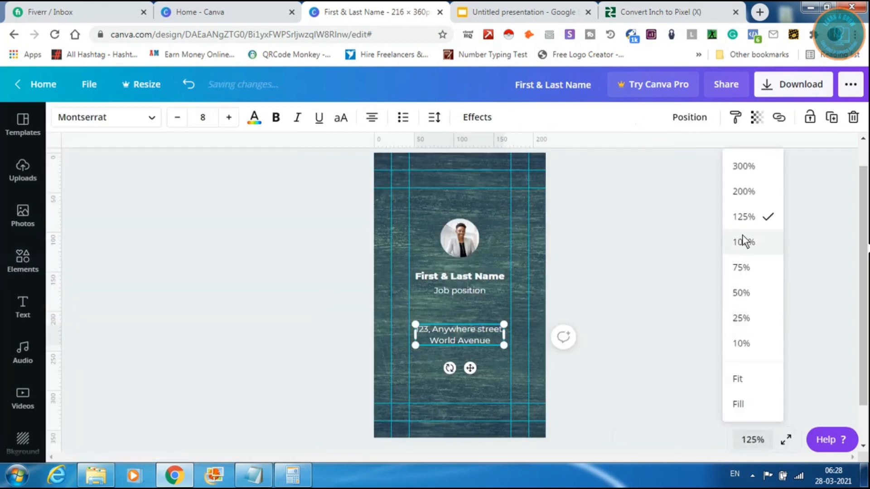
pyautogui.click(609, 310)
pyautogui.click(464, 340)
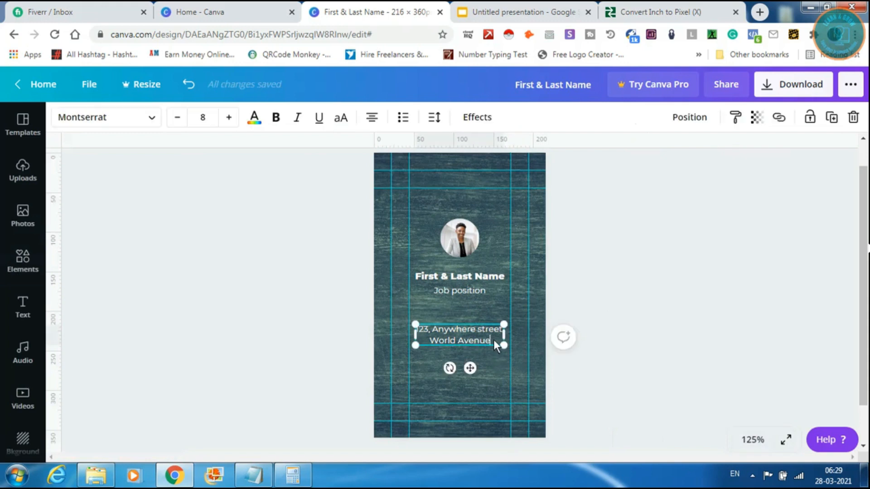
pyautogui.write(',')
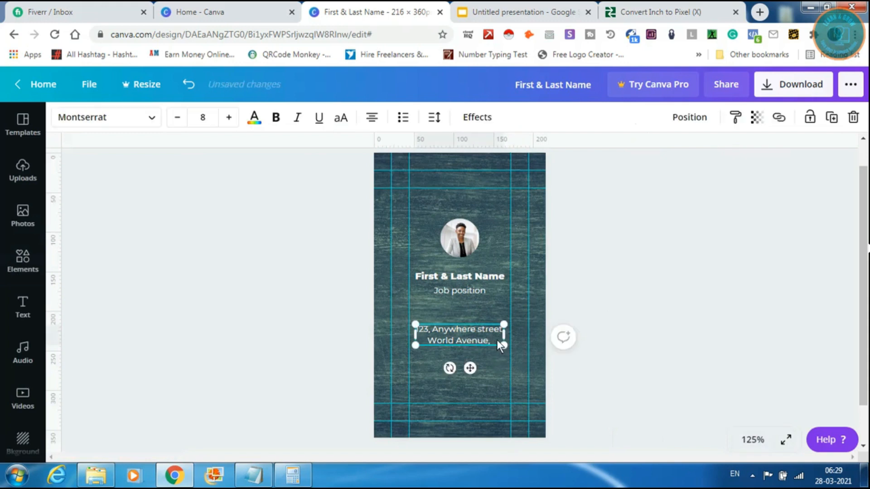
pyautogui.write(' CA 123-456')
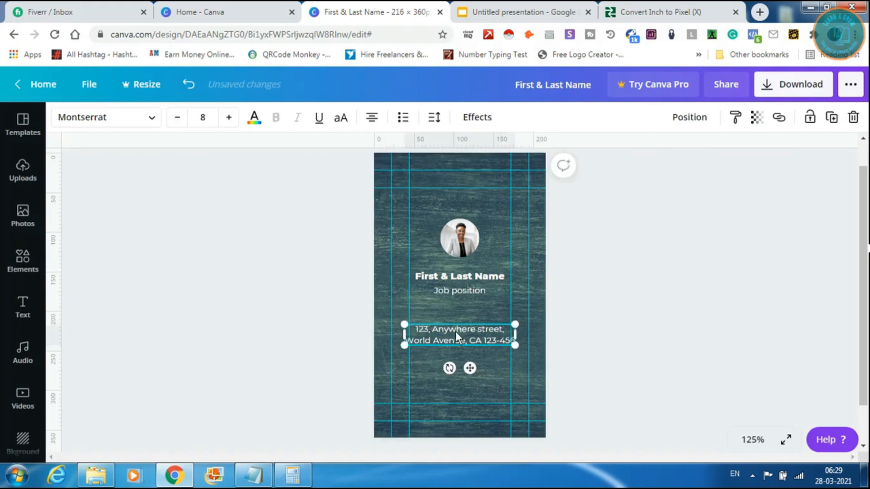
# Step: Set the address text's font size to 6 and align it left
pyautogui.click(176, 118)
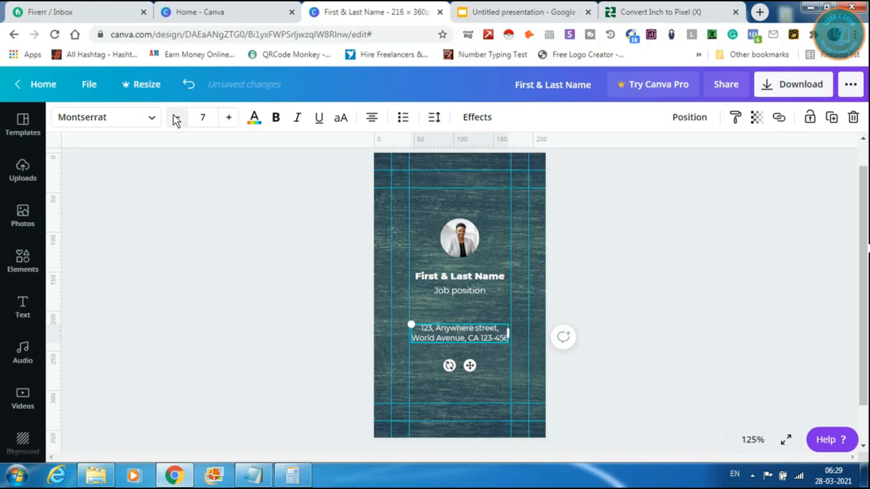
pyautogui.click(176, 118)
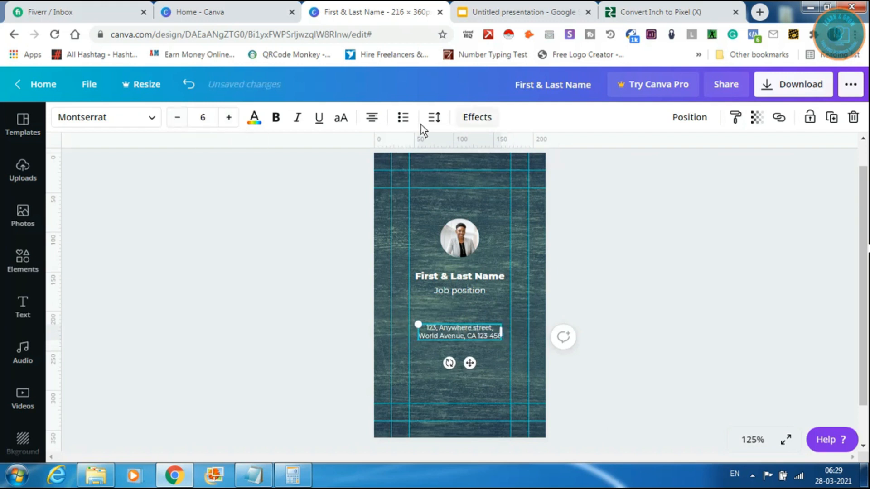
pyautogui.click(372, 118)
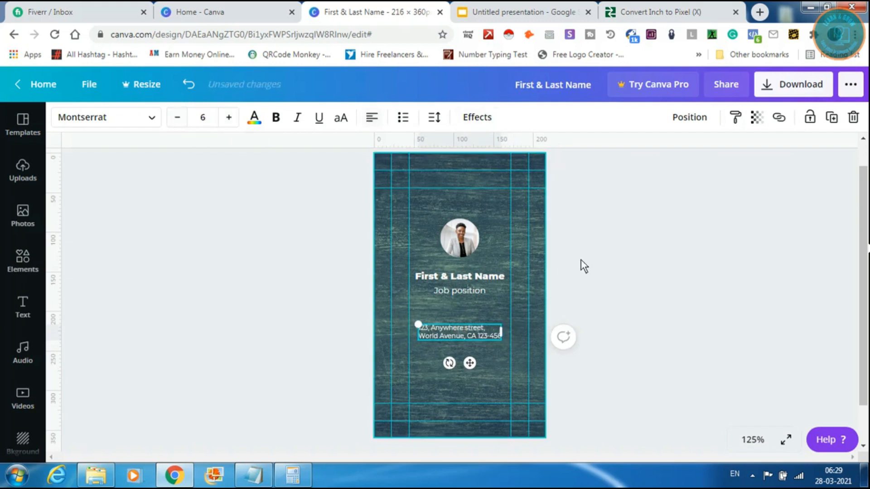
pyautogui.click(479, 388)
# Step: Add a vertical guide at 69 px and snap the address text's left edge to it
pyautogui.moveTo(52, 225); pyautogui.dragTo(428, 331)
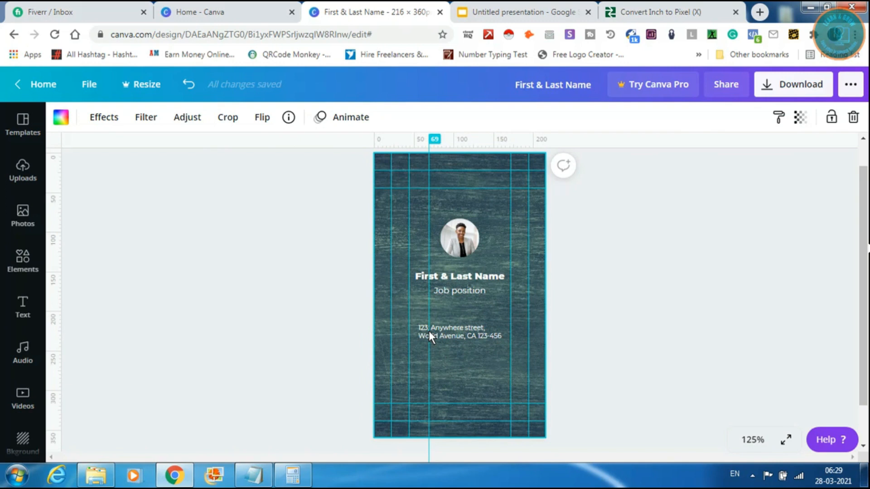
pyautogui.click(465, 328)
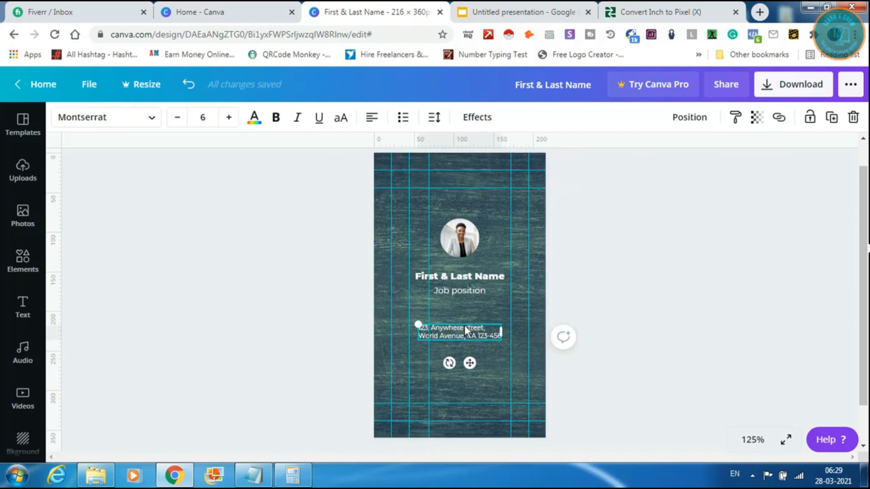
pyautogui.moveTo(464, 327); pyautogui.dragTo(473, 326)
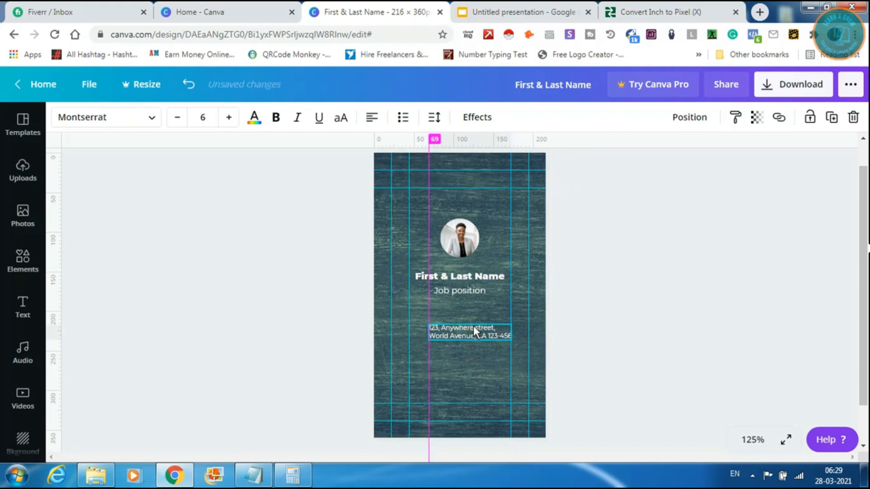
# Step: Set the address text's font size to 5
pyautogui.click(176, 116)
pyautogui.click(643, 330)
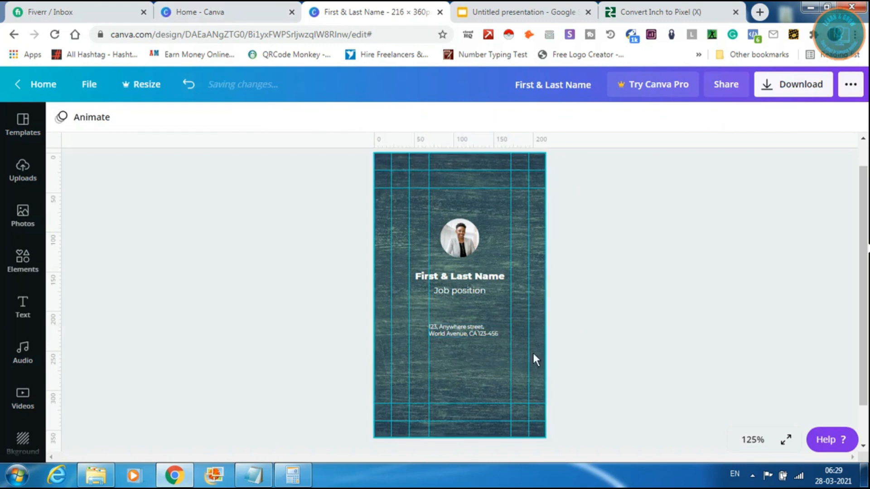
pyautogui.click(689, 335)
pyautogui.click(461, 333)
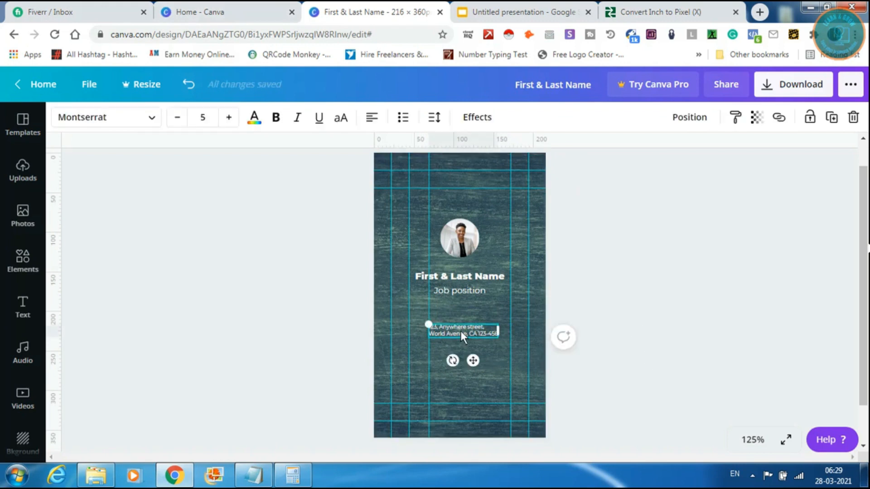
# Step: Duplicate the address text directly below itself and replace the copy's content with the phone number
pyautogui.moveTo(461, 331); pyautogui.dragTo(463, 358)
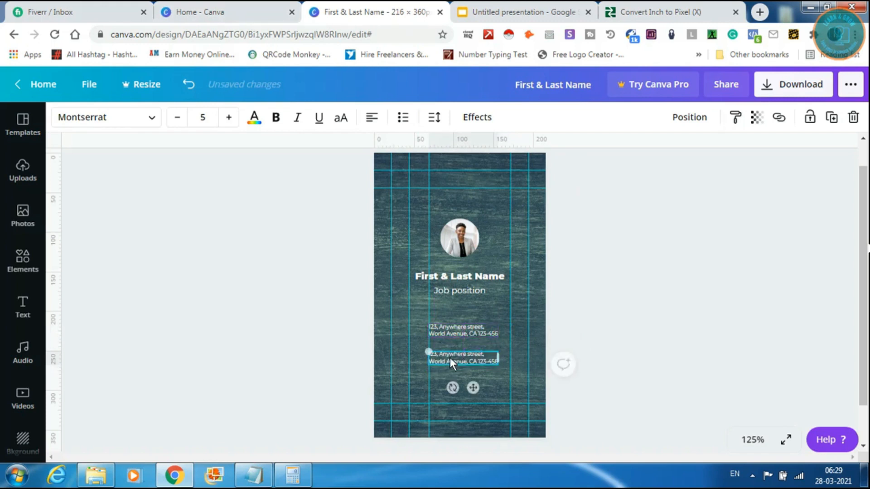
pyautogui.doubleClick(446, 358)
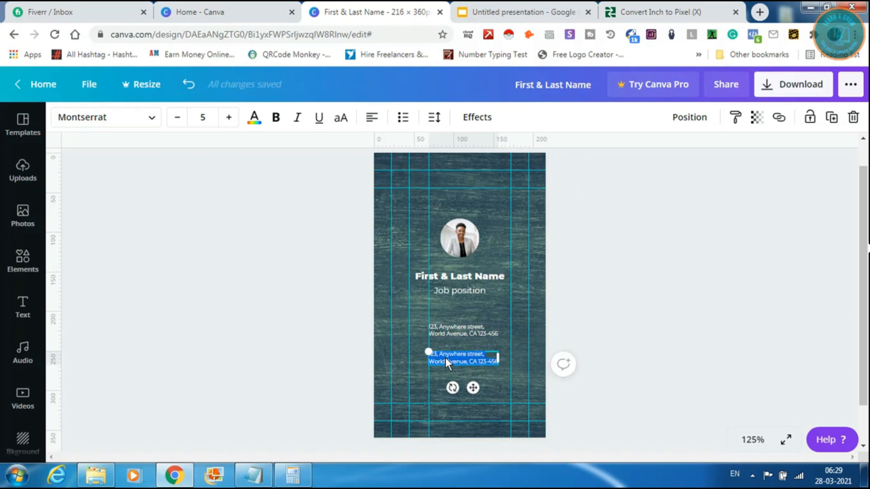
pyautogui.press('BackSpace')
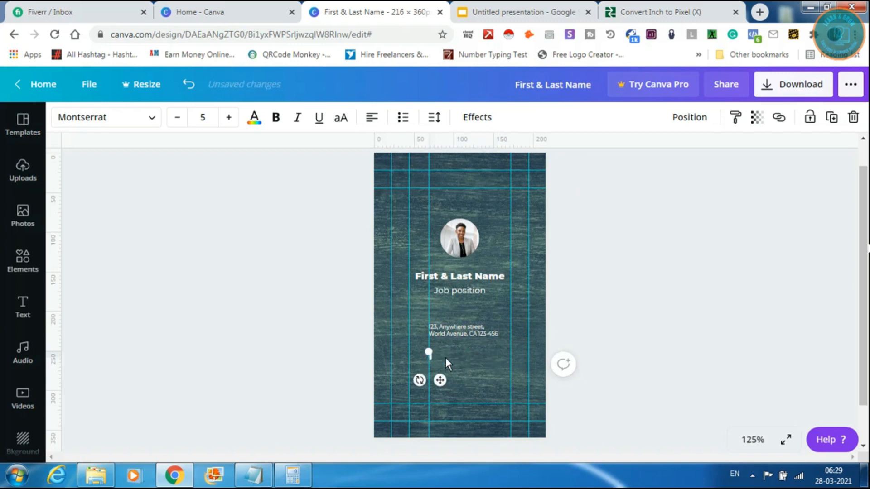
pyautogui.write('00-123-45')
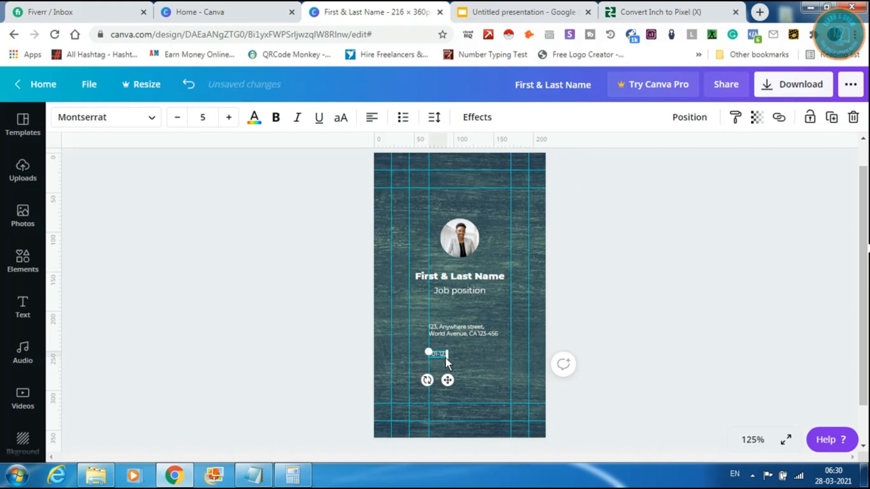
pyautogui.write('6-7890')
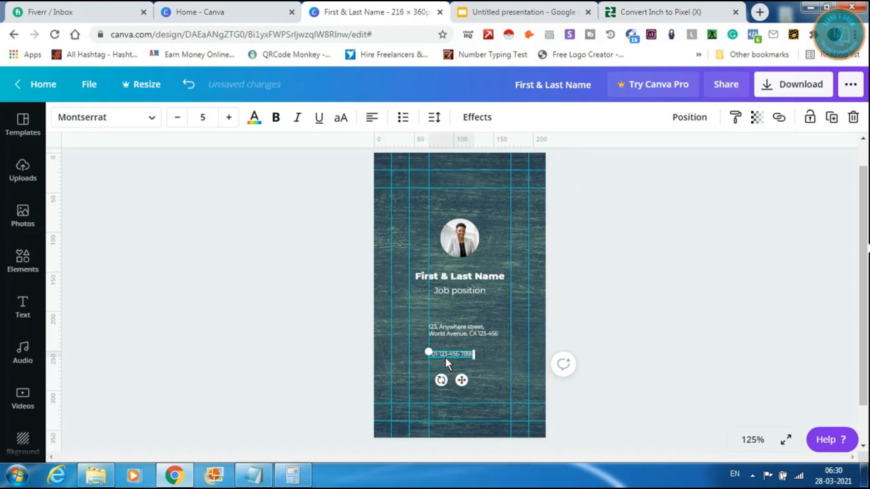
pyautogui.click(488, 383)
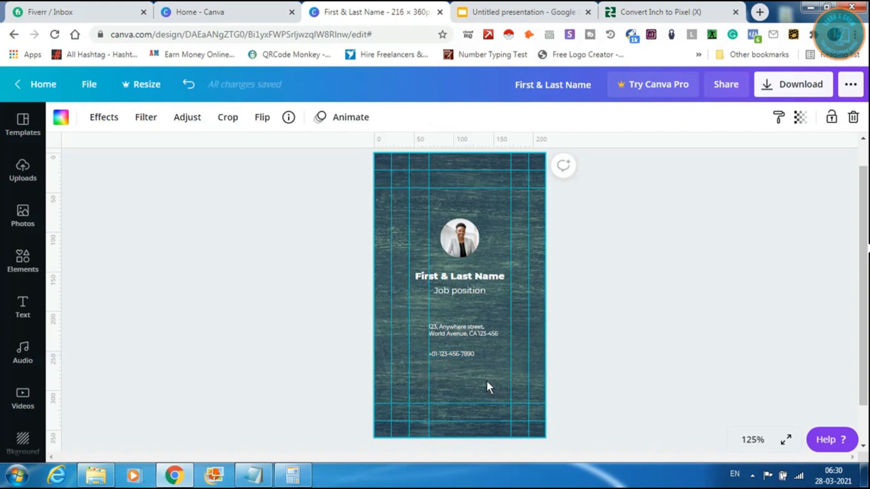
# Step: Duplicate the phone number text below itself and replace the copy's content with the contact's e-mail address
pyautogui.click(464, 354)
pyautogui.moveTo(464, 355); pyautogui.dragTo(458, 376)
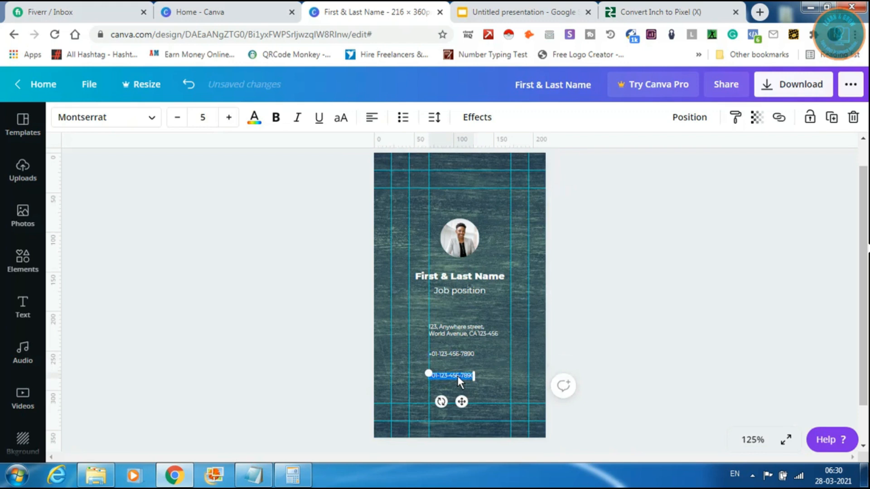
pyautogui.write('Email')
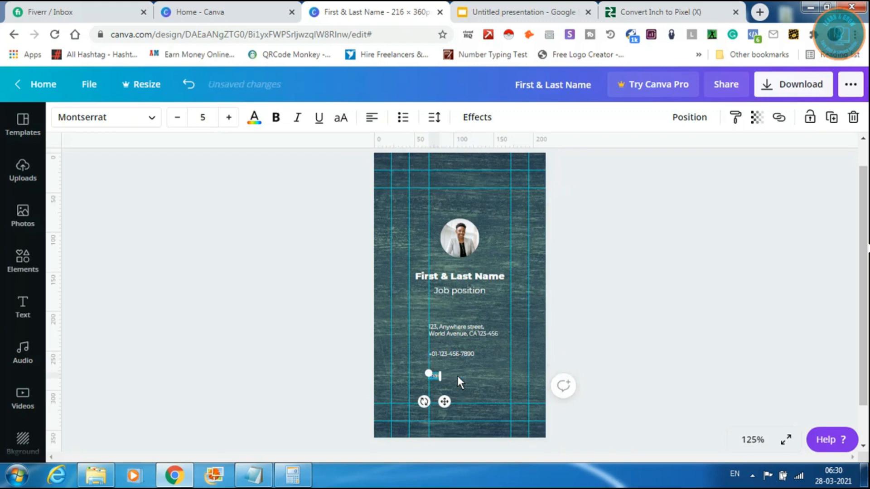
pyautogui.write('@domain')
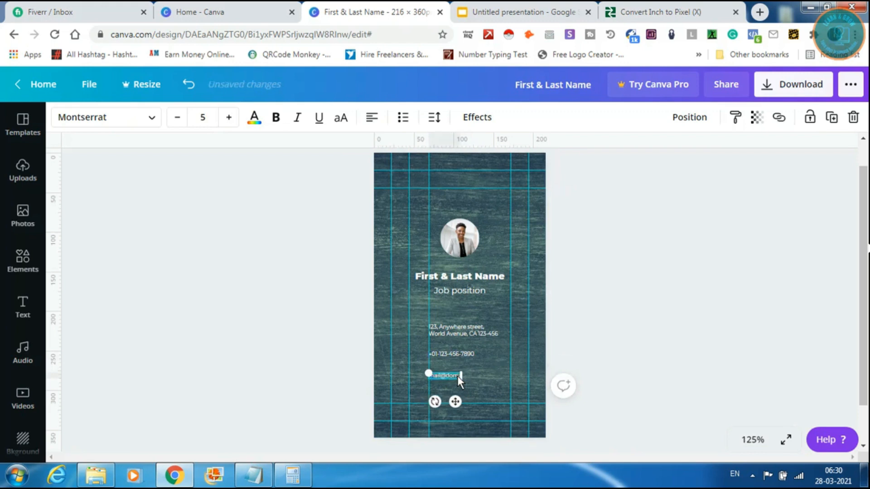
pyautogui.write('.com')
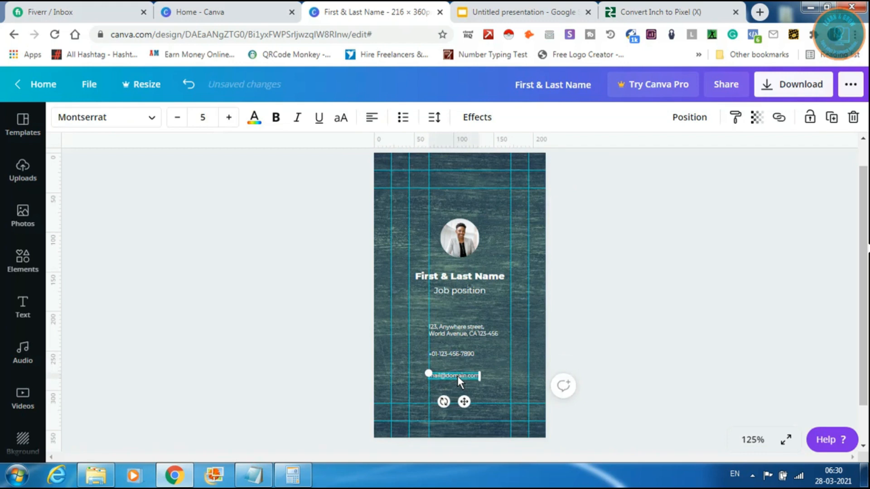
pyautogui.click(747, 440)
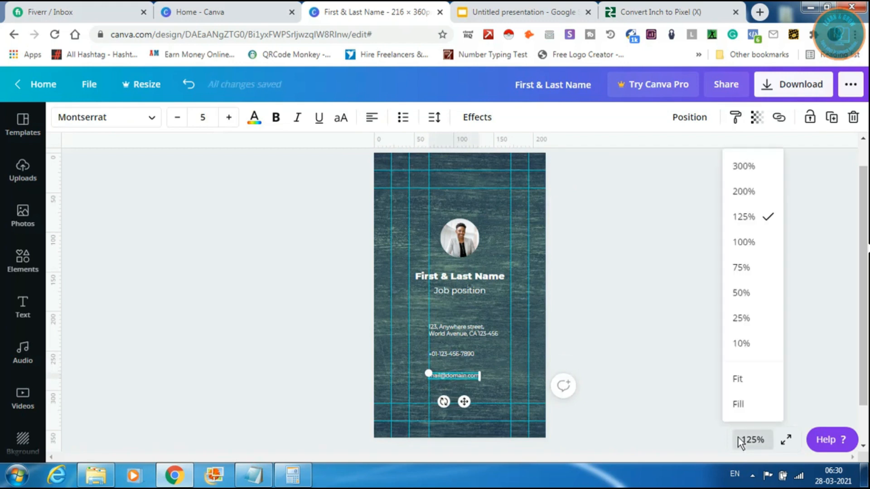
pyautogui.click(743, 191)
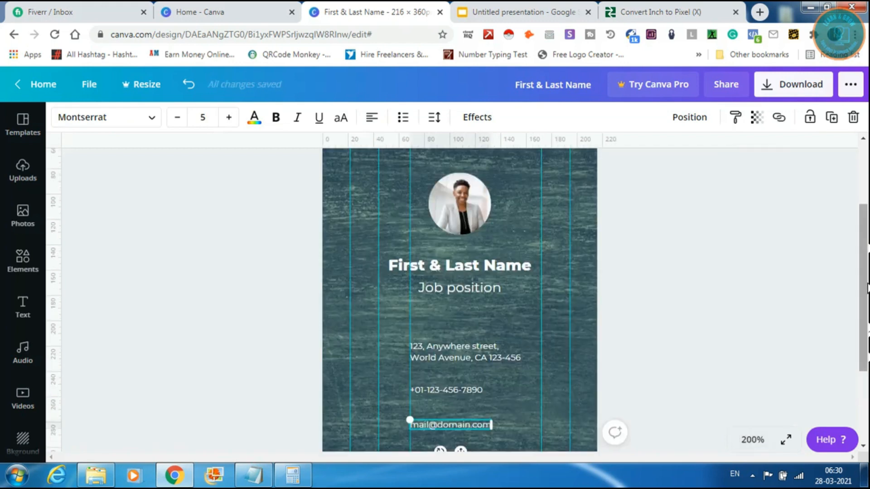
pyautogui.scroll(-3, 866, 294)
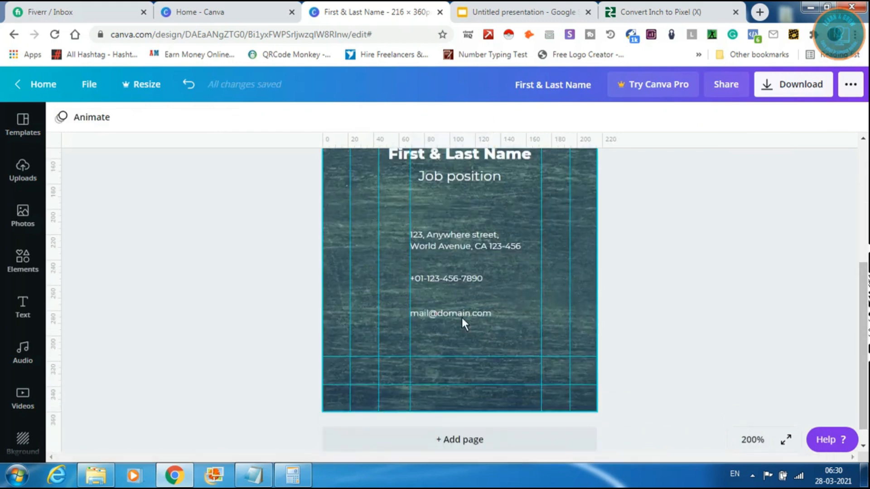
pyautogui.moveTo(458, 312); pyautogui.dragTo(450, 346)
pyautogui.hotkey('ctrl', 'a')
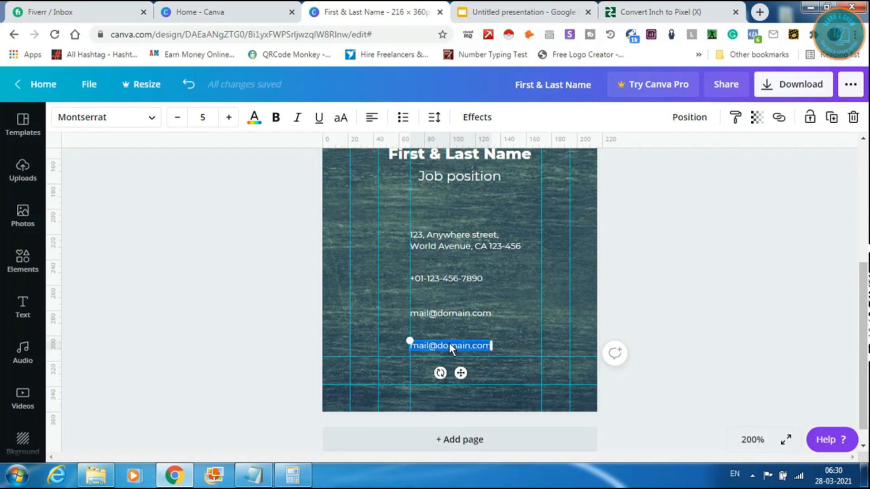
pyautogui.write('www')
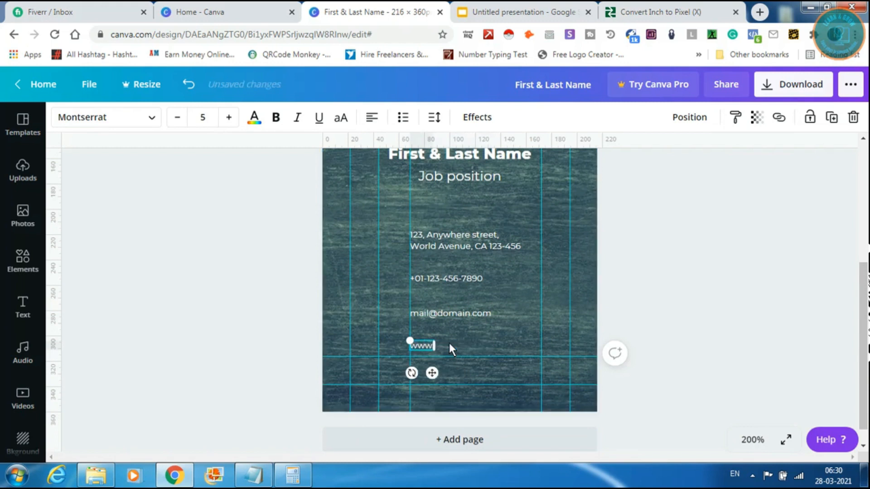
pyautogui.write('.website')
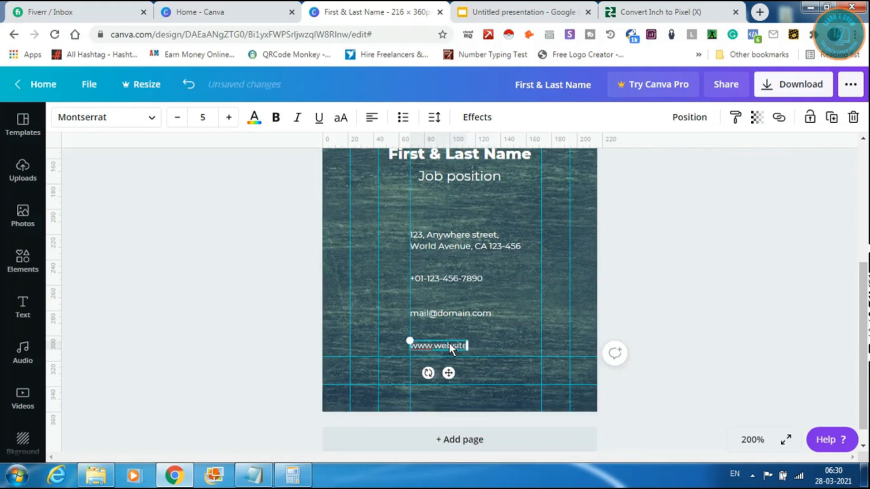
pyautogui.write('.com')
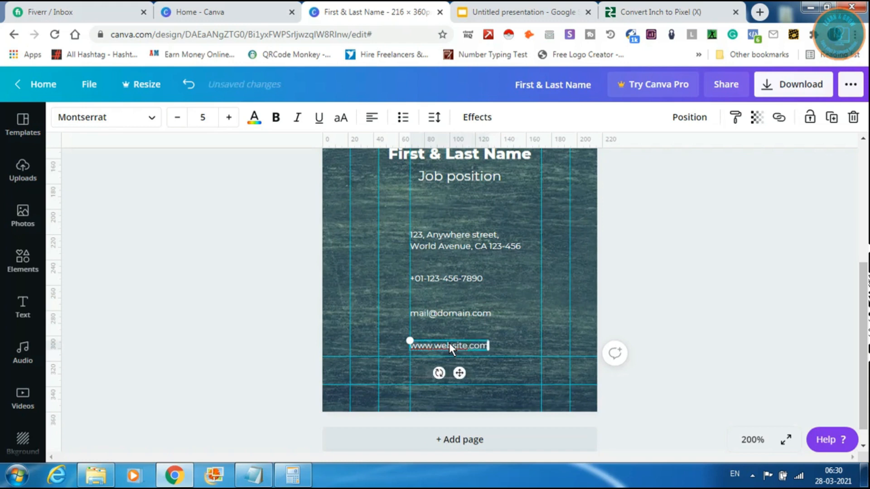
pyautogui.click(521, 330)
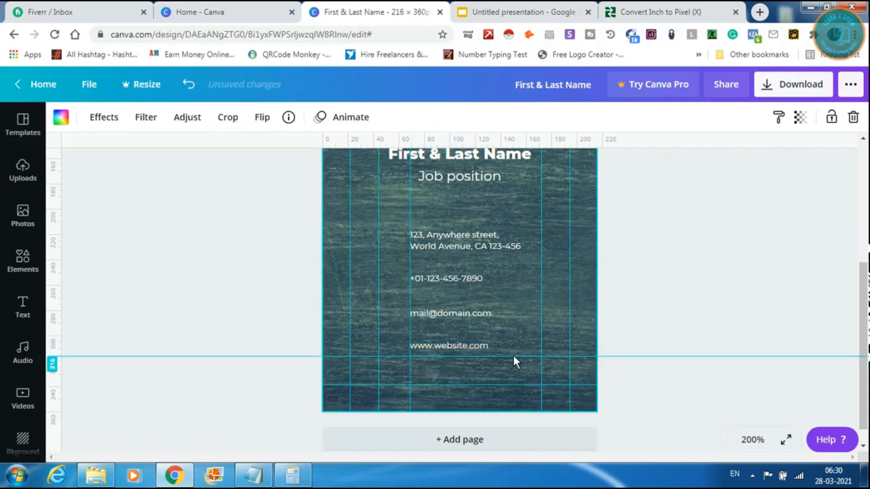
# Step: Move the four contact texts up slightly together and space them evenly vertically
pyautogui.moveTo(507, 349); pyautogui.dragTo(423, 227)
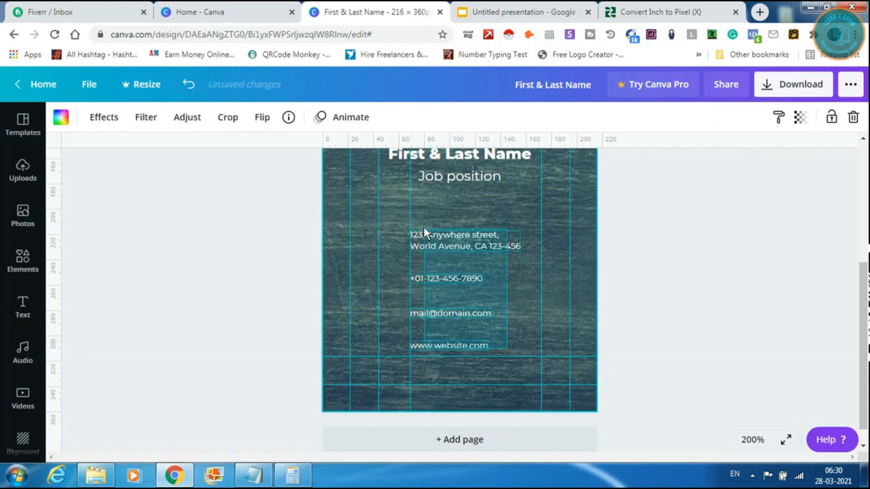
pyautogui.moveTo(473, 278); pyautogui.dragTo(472, 268)
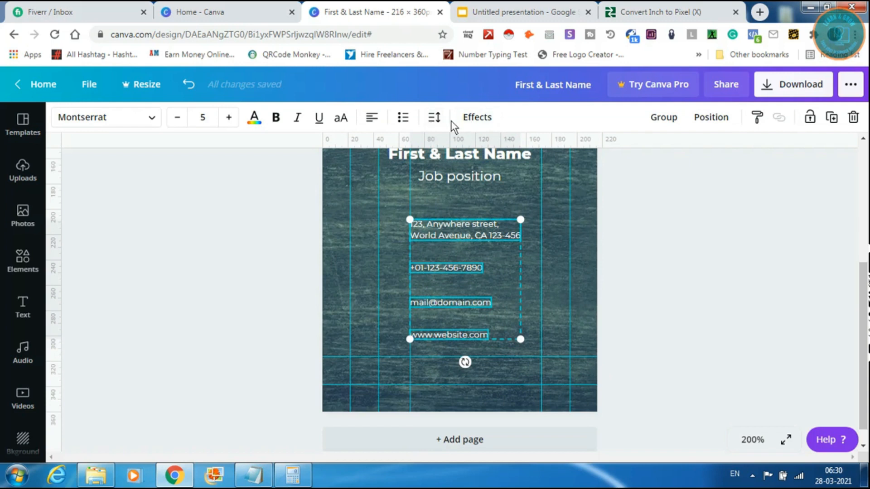
pyautogui.click(435, 119)
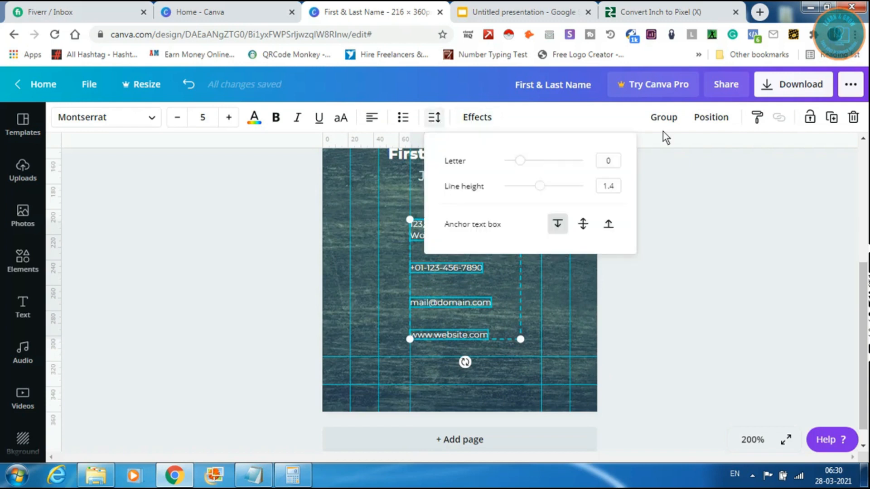
pyautogui.click(707, 116)
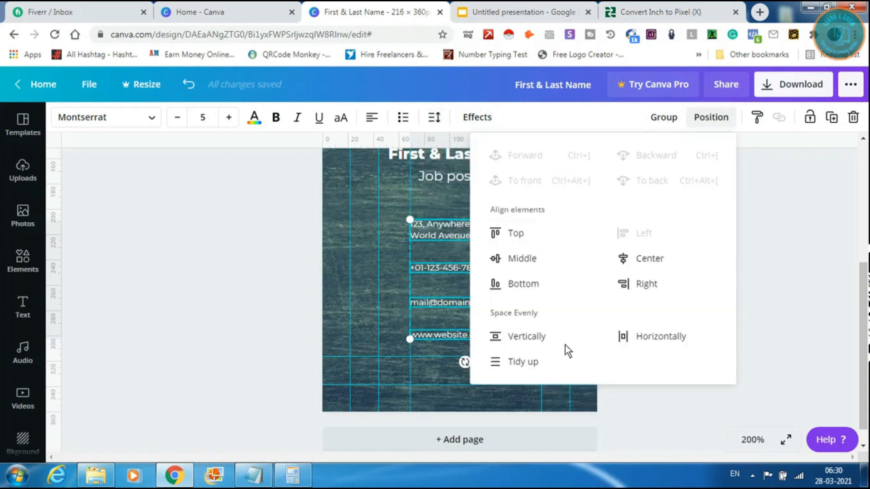
pyautogui.click(520, 336)
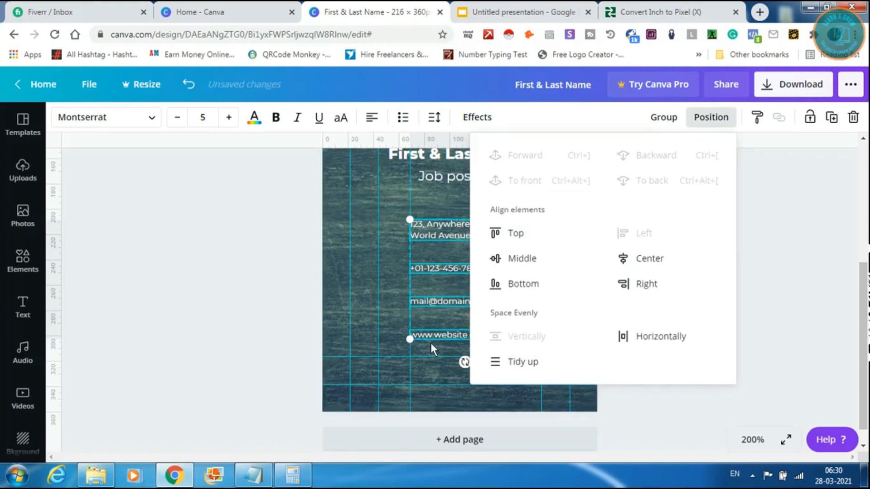
pyautogui.click(398, 310)
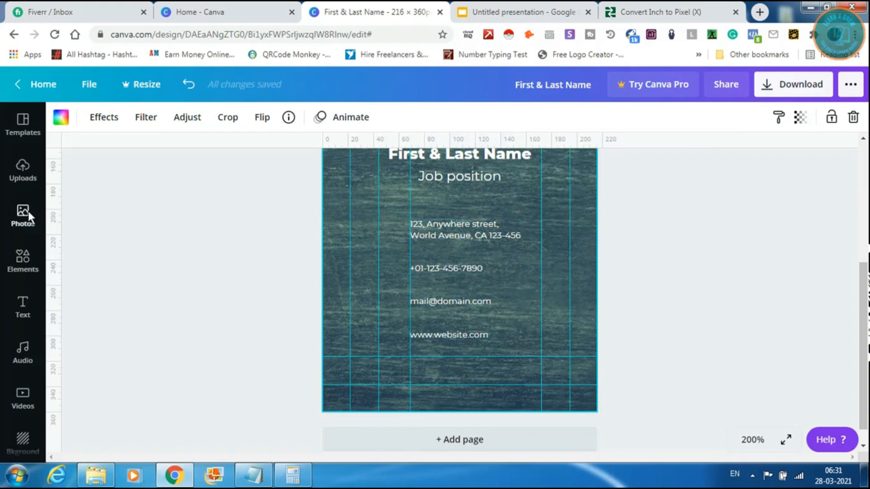
# Step: Search the elements for "contact" and add the free circled phone handset icon to the card
pyautogui.click(26, 261)
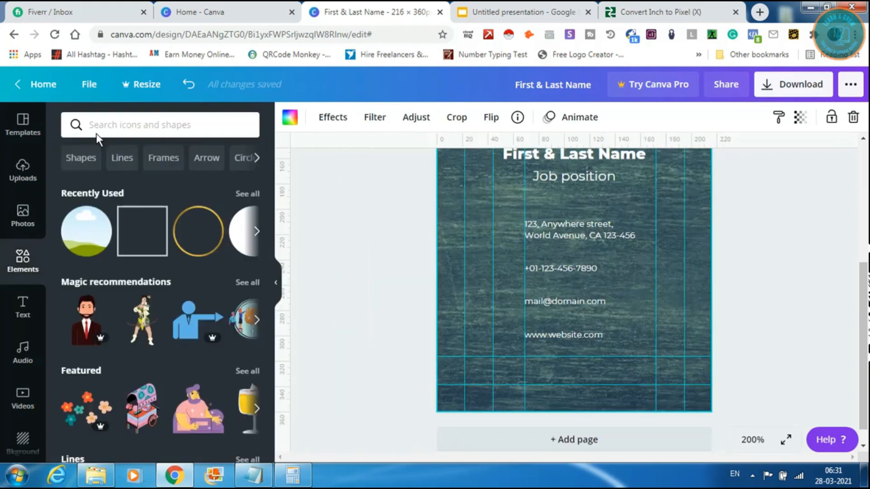
pyautogui.click(98, 136)
pyautogui.write('contat')
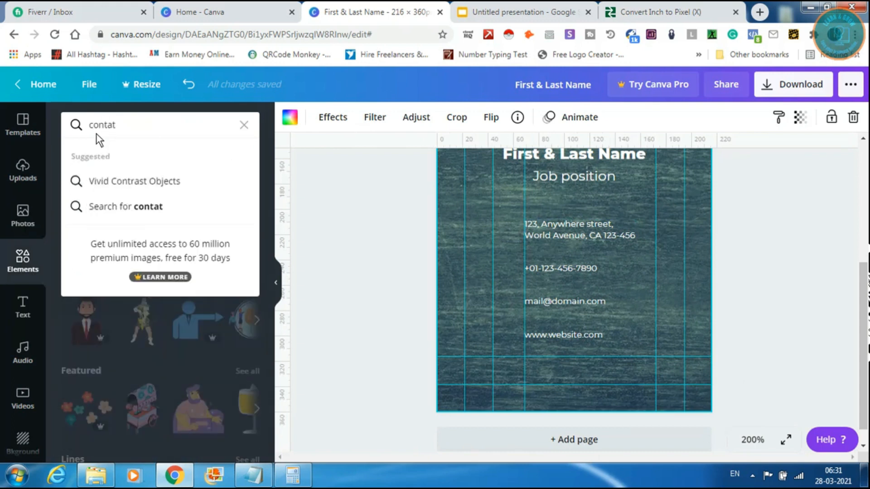
pyautogui.press('BackSpace')
pyautogui.write('ct')
pyautogui.press('Return')
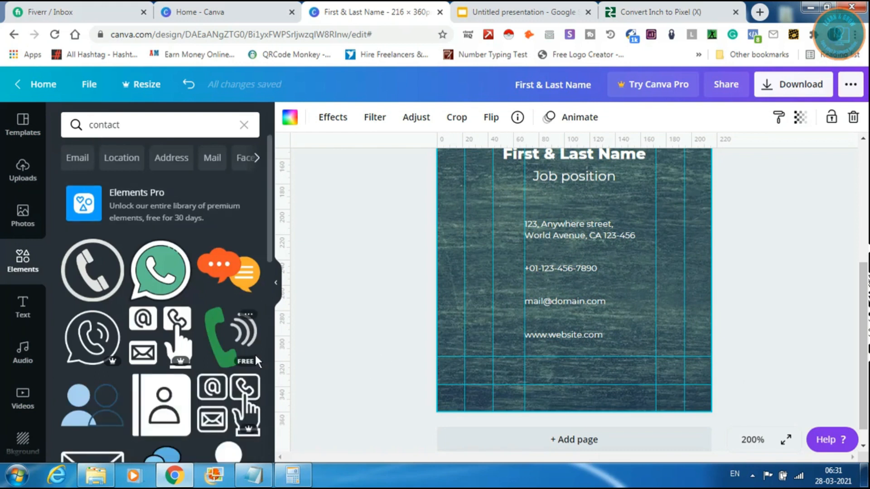
pyautogui.scroll(-2, 269, 247)
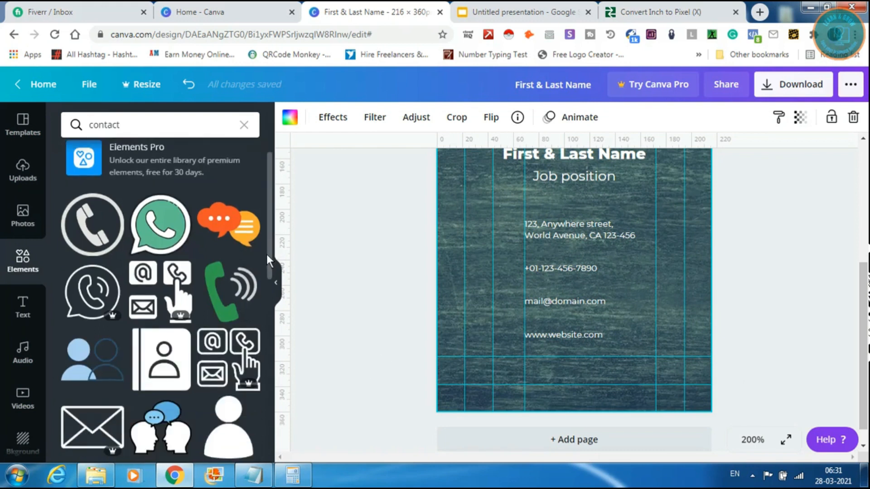
pyautogui.moveTo(266, 259); pyautogui.dragTo(266, 238)
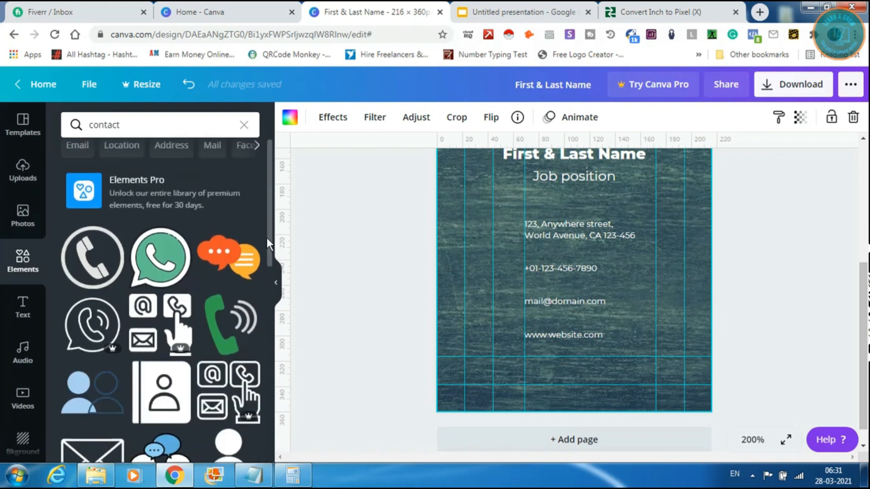
pyautogui.click(89, 249)
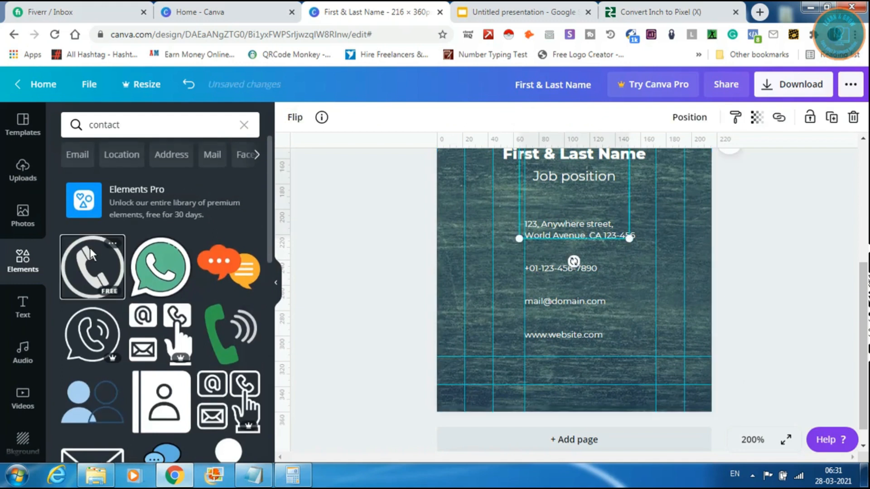
# Step: Find the free circled green pin icon among the "Location" elements, add it, and move it over the left part of the contact details
pyautogui.click(120, 158)
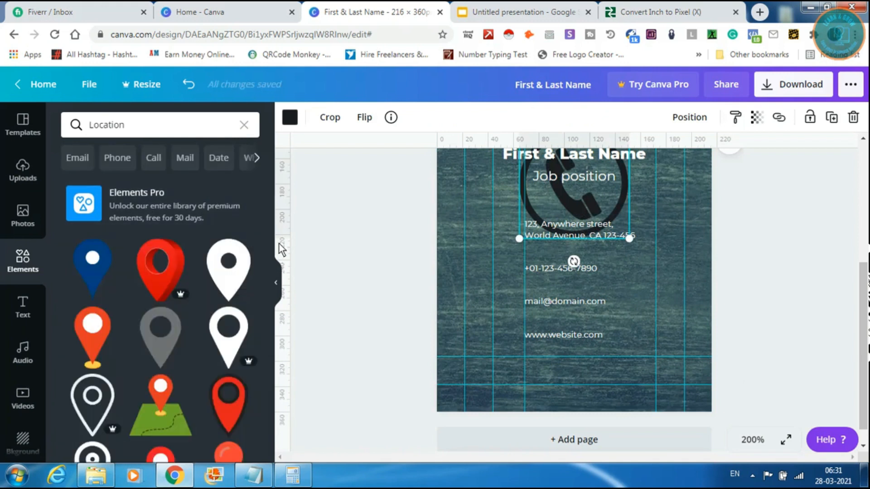
pyautogui.moveTo(269, 233); pyautogui.dragTo(285, 405)
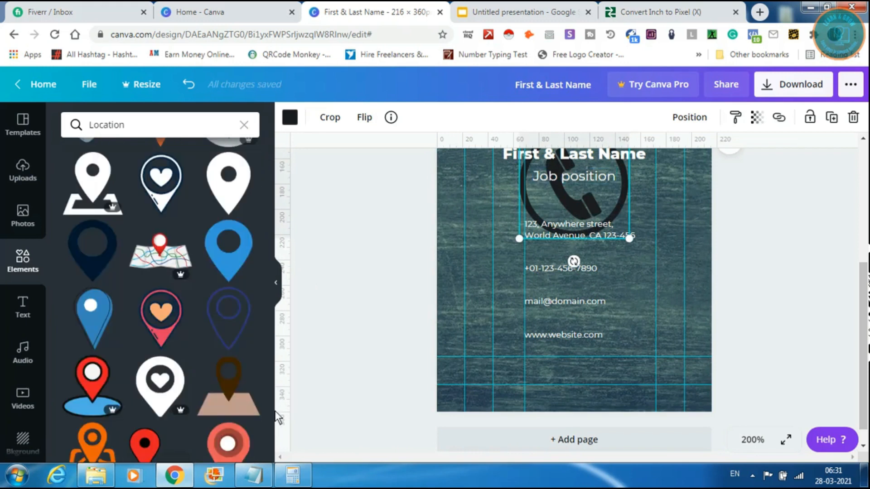
pyautogui.scroll(-5, 274, 425)
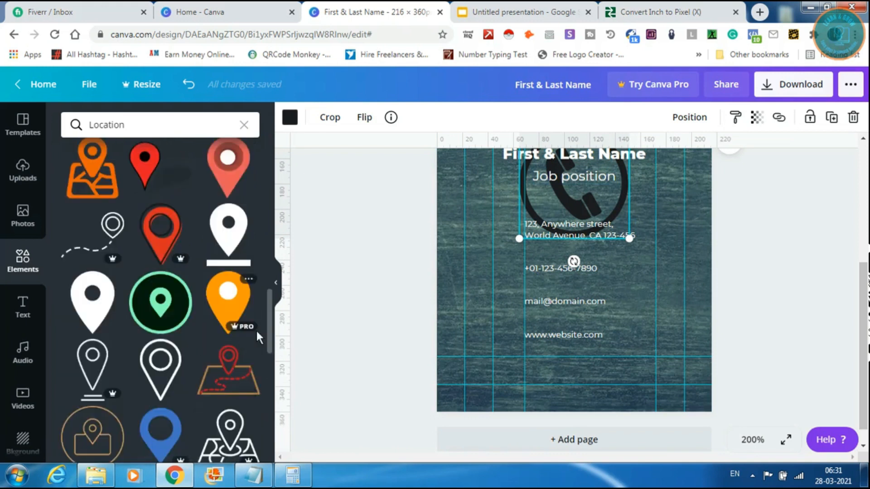
pyautogui.click(168, 319)
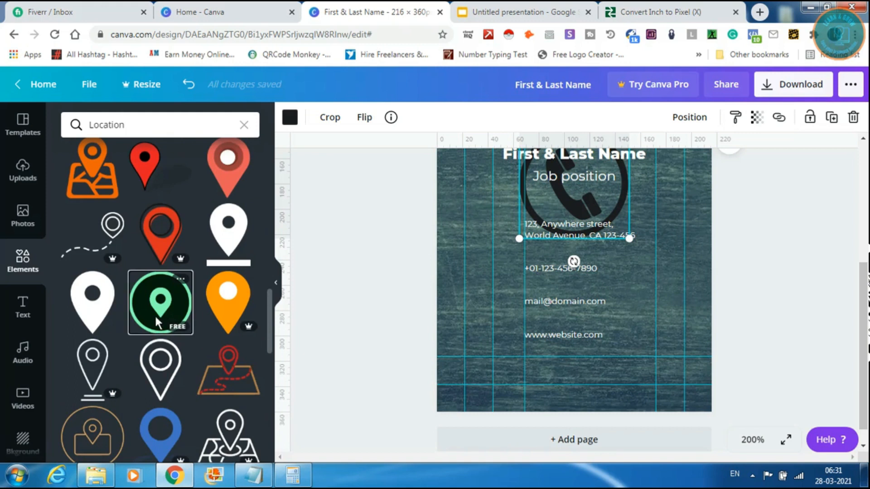
pyautogui.moveTo(608, 201); pyautogui.dragTo(511, 300)
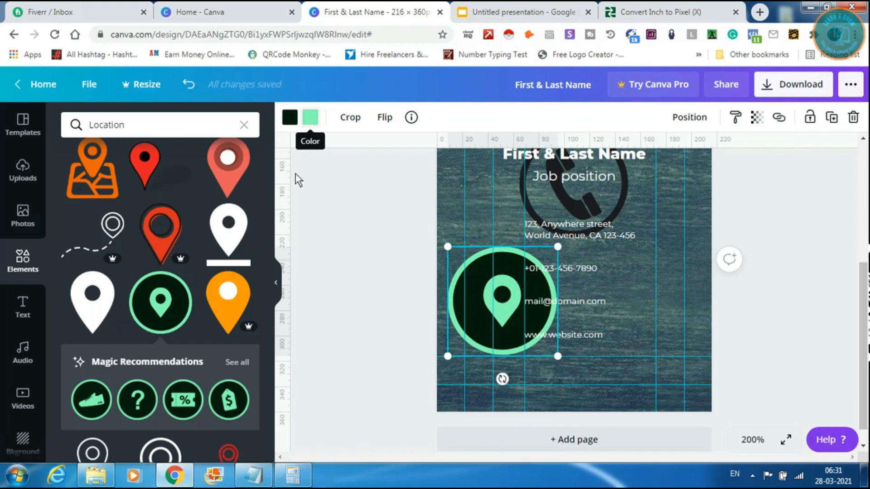
# Step: Add the outlined gold circled map-pin icon from the "Location" elements and delete the circled green pin icon
pyautogui.moveTo(267, 292); pyautogui.dragTo(276, 359)
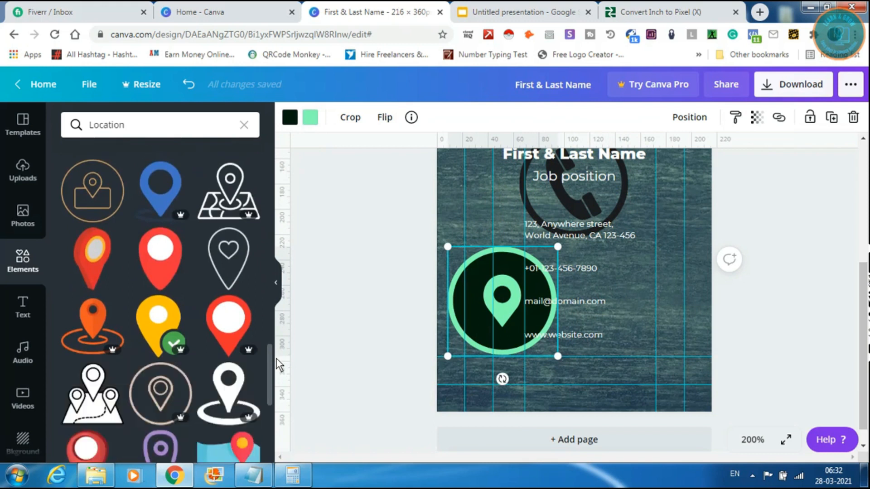
pyautogui.click(108, 199)
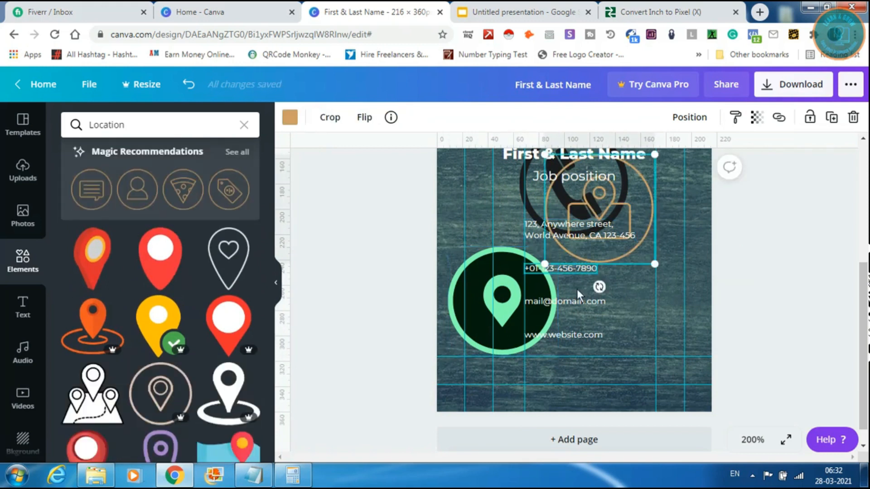
pyautogui.click(510, 324)
pyautogui.press('Delete')
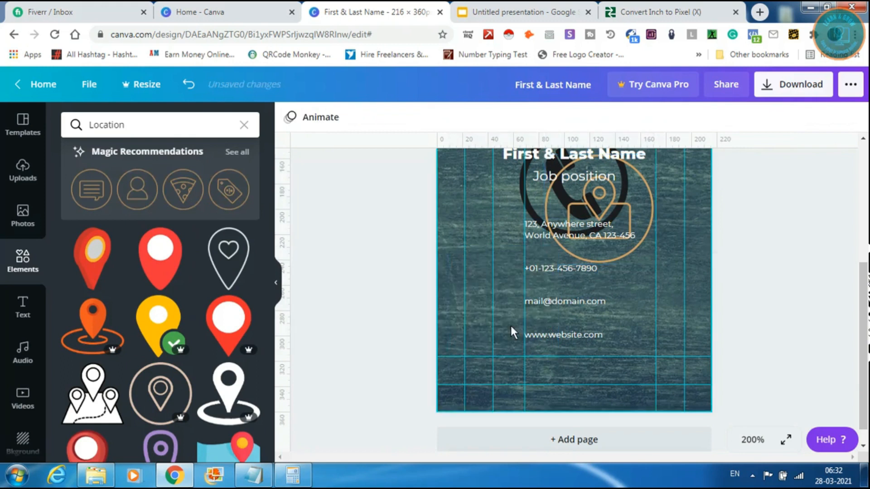
# Step: Recolour the outlined gold location icon with the near-black document colour
pyautogui.click(600, 197)
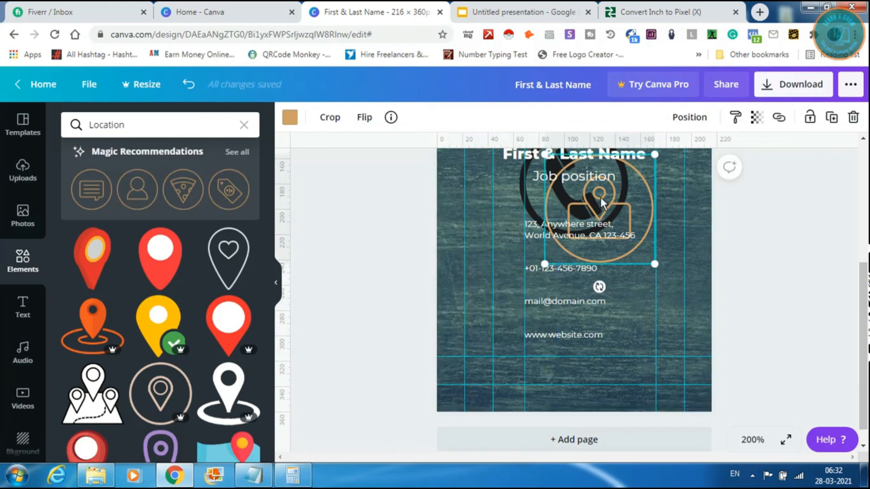
pyautogui.click(290, 117)
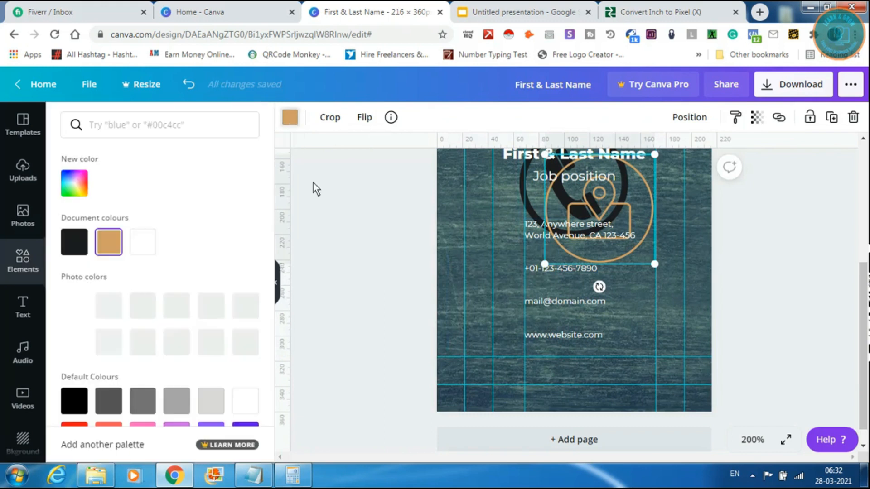
pyautogui.click(74, 242)
pyautogui.click(289, 117)
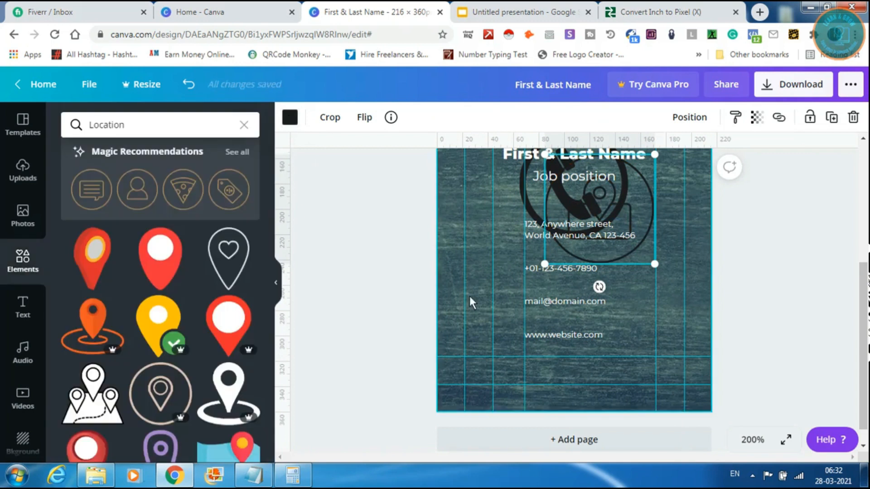
# Step: Recolour the outlined location icon yellow and shrink it to a small icon just below the website text
pyautogui.click(290, 118)
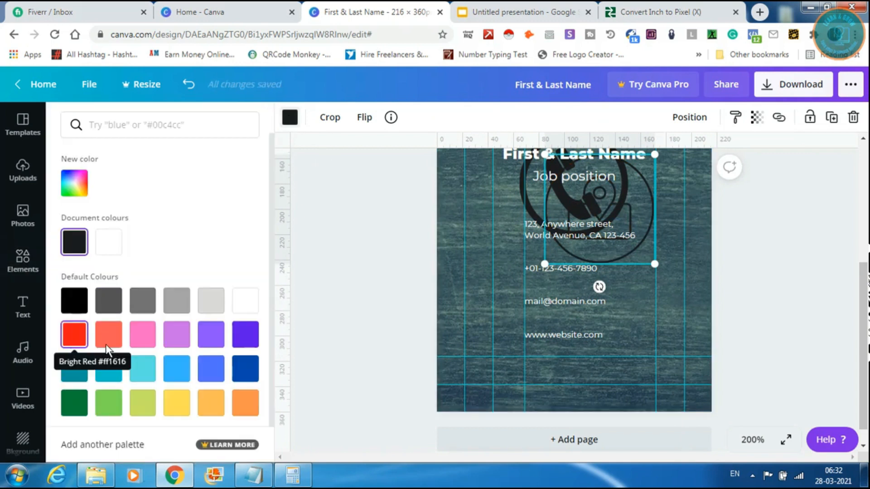
pyautogui.click(173, 404)
pyautogui.moveTo(624, 197); pyautogui.dragTo(556, 298)
pyautogui.moveTo(478, 252); pyautogui.dragTo(563, 341)
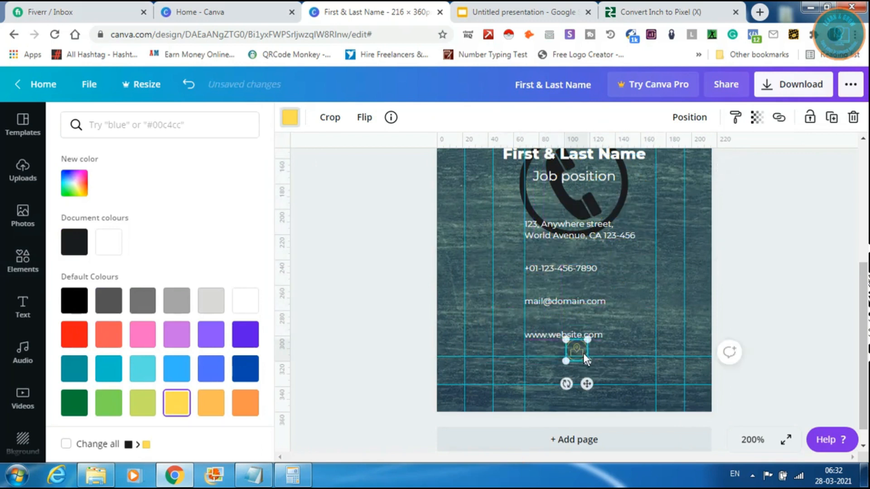
# Step: Shrink the circled phone handset icon to a small size and place it to the left of the phone number
pyautogui.click(576, 189)
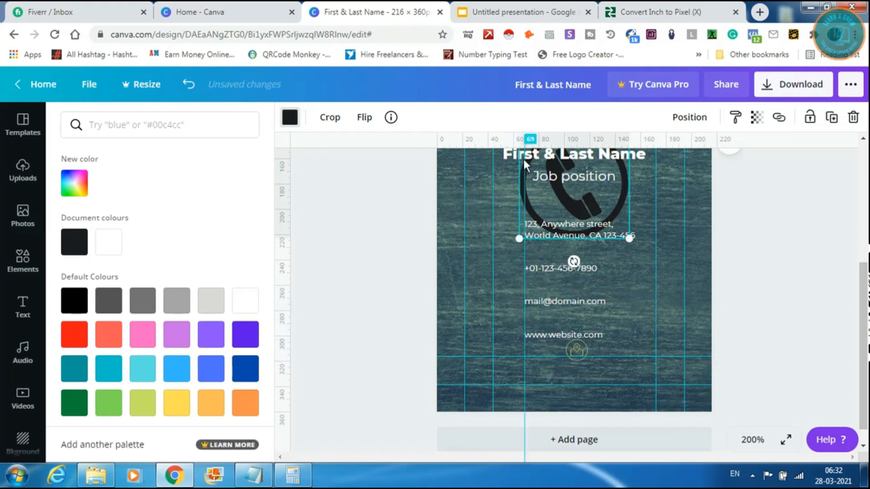
pyautogui.moveTo(629, 239); pyautogui.dragTo(568, 183)
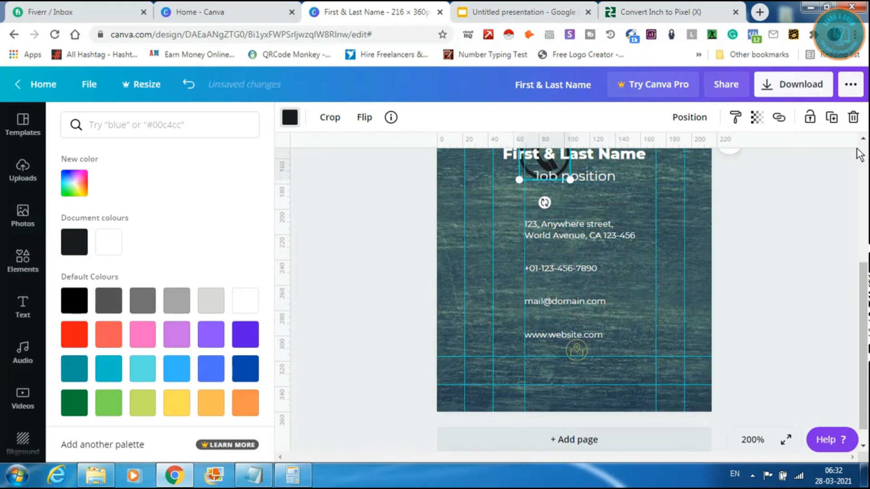
pyautogui.click(747, 246)
pyautogui.scroll(3, 608, 203)
pyautogui.moveTo(548, 213); pyautogui.dragTo(502, 340)
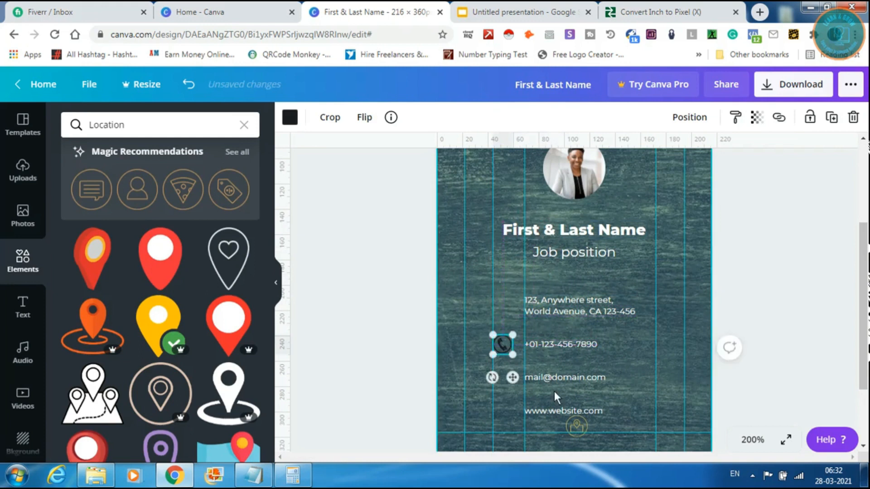
# Step: Recolour the small phone handset icon with the yellow document colour
pyautogui.moveTo(863, 350); pyautogui.dragTo(863, 383)
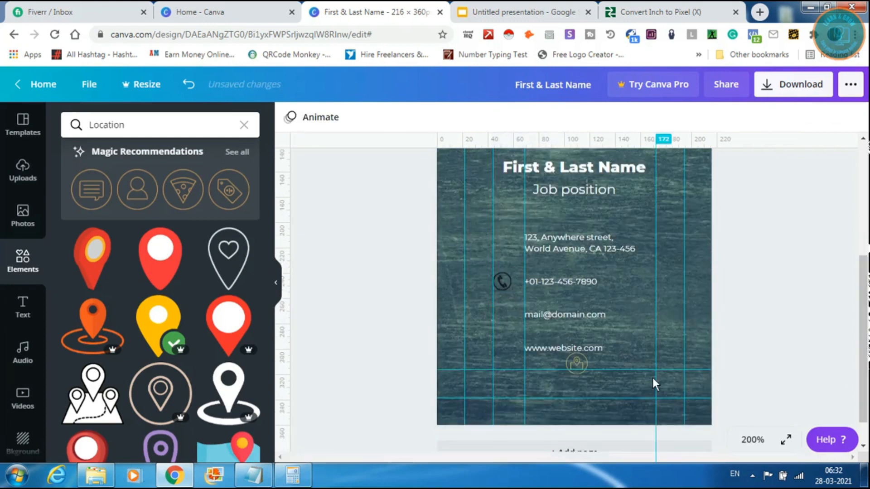
pyautogui.click(496, 279)
pyautogui.click(286, 120)
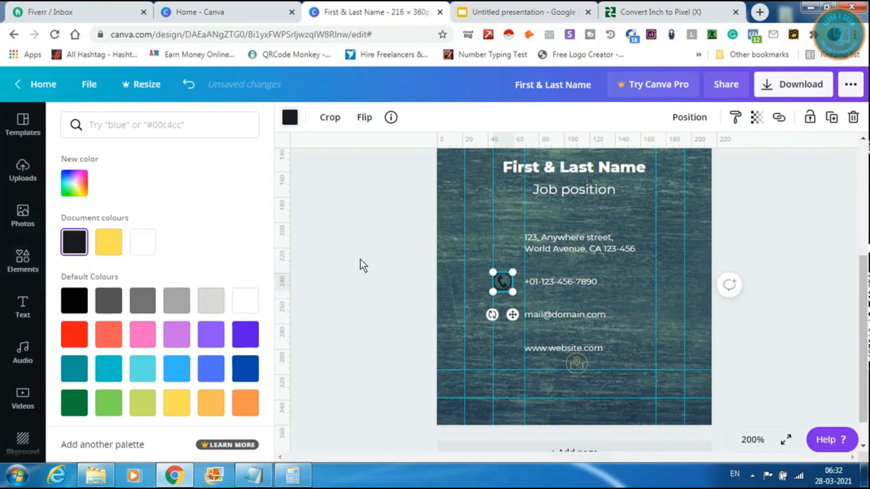
pyautogui.click(107, 242)
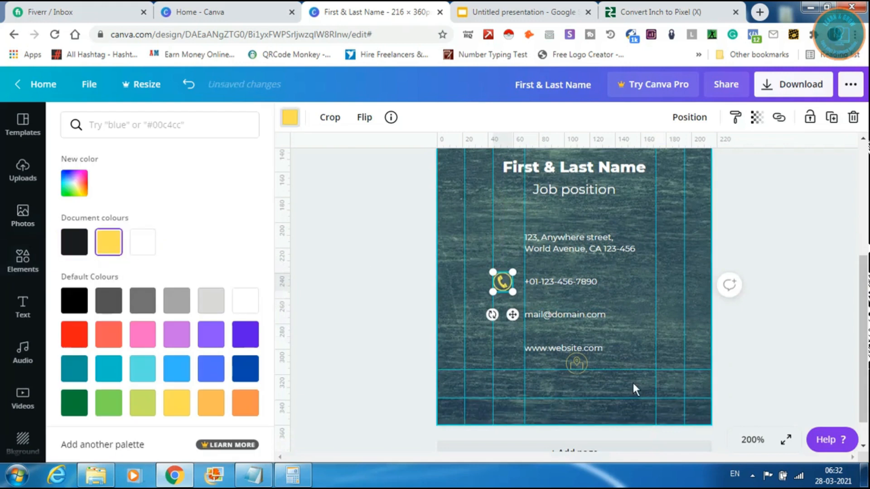
# Step: Move the small outlined location icon beside the address text, in line above the phone icon
pyautogui.click(575, 361)
pyautogui.moveTo(566, 357)
pyautogui.mouseDown()
pyautogui.moveTo(507, 281)
pyautogui.moveTo(508, 247)
pyautogui.mouseUp()
pyautogui.moveTo(502, 241); pyautogui.dragTo(502, 244)
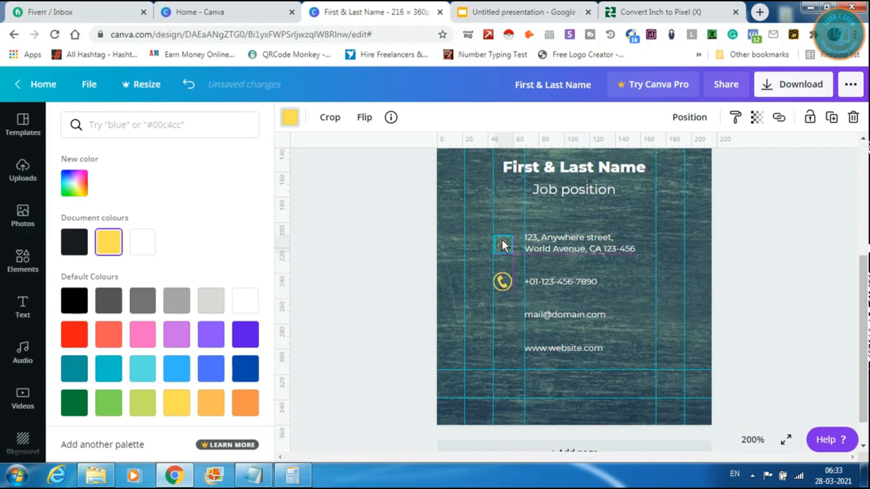
pyautogui.moveTo(501, 240); pyautogui.dragTo(502, 239)
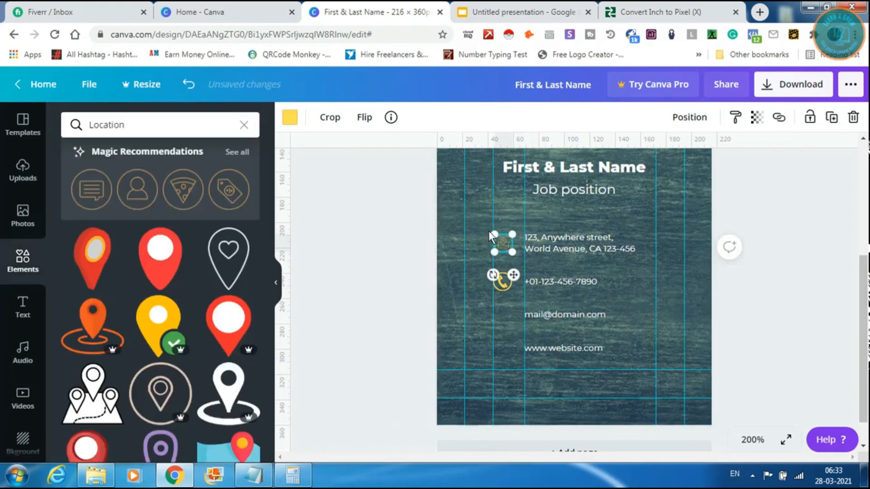
# Step: Make the address, phone, e-mail and website texts bold
pyautogui.click(547, 238)
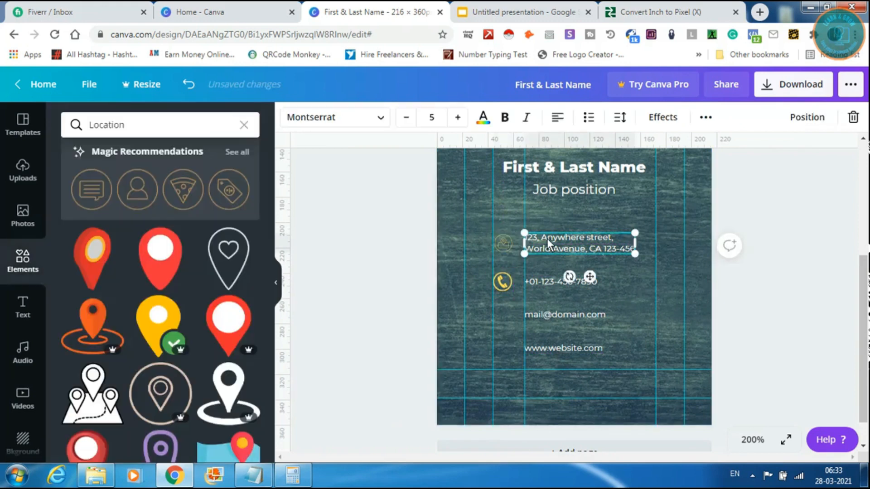
pyautogui.click(558, 282)
pyautogui.click(503, 119)
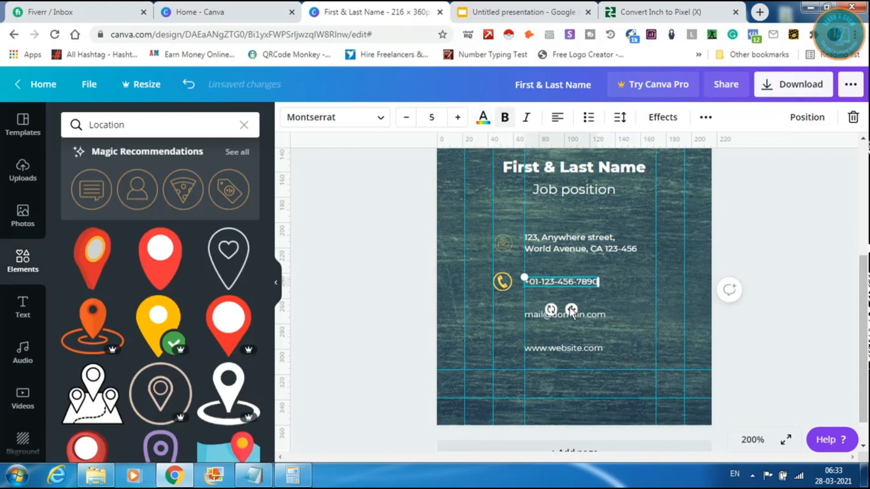
pyautogui.click(585, 317)
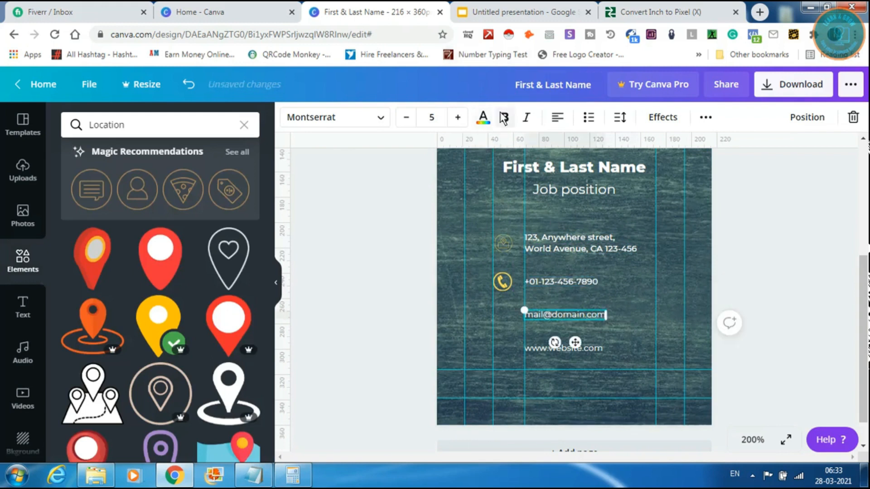
pyautogui.click(588, 349)
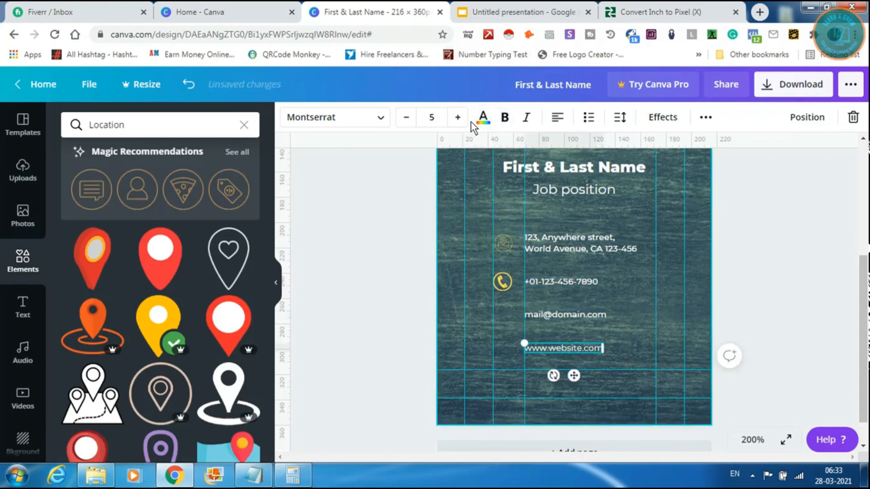
pyautogui.click(508, 120)
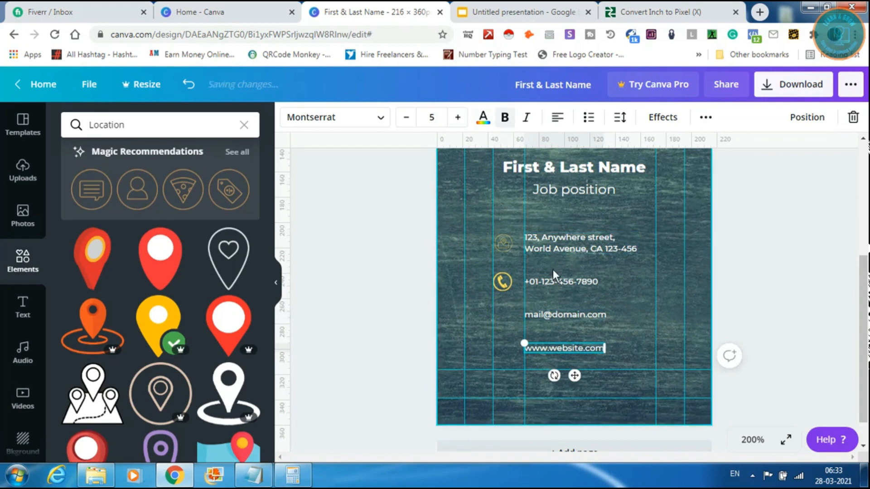
# Step: Look through the "Location" elements for an alternative to the outlined location icon beside the address
pyautogui.click(503, 244)
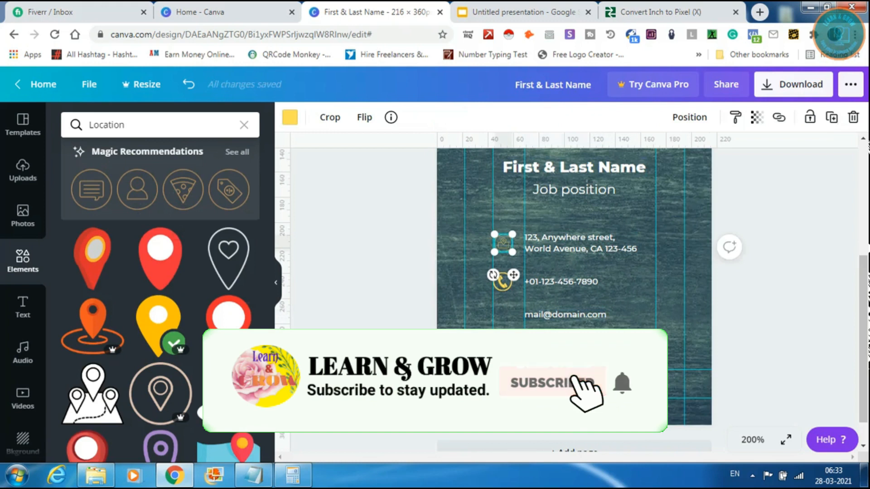
pyautogui.scroll(-5, 160, 299)
pyautogui.scroll(-6, 161, 299)
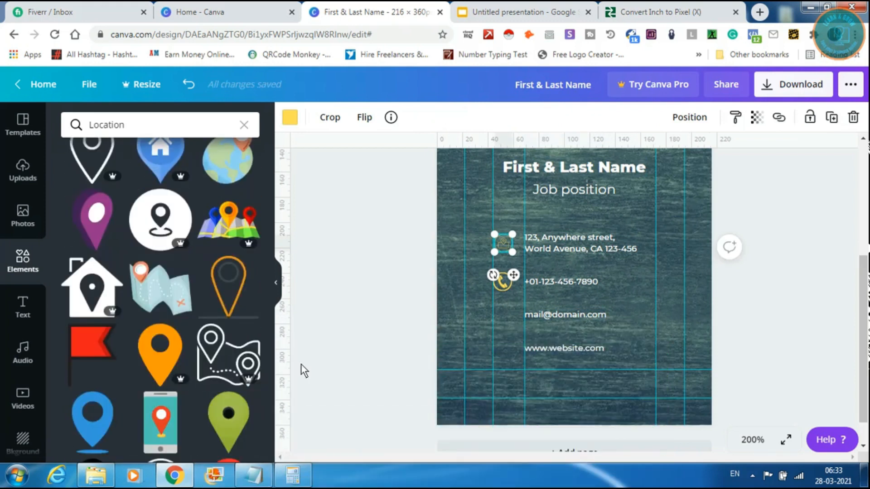
pyautogui.scroll(-4, 269, 440)
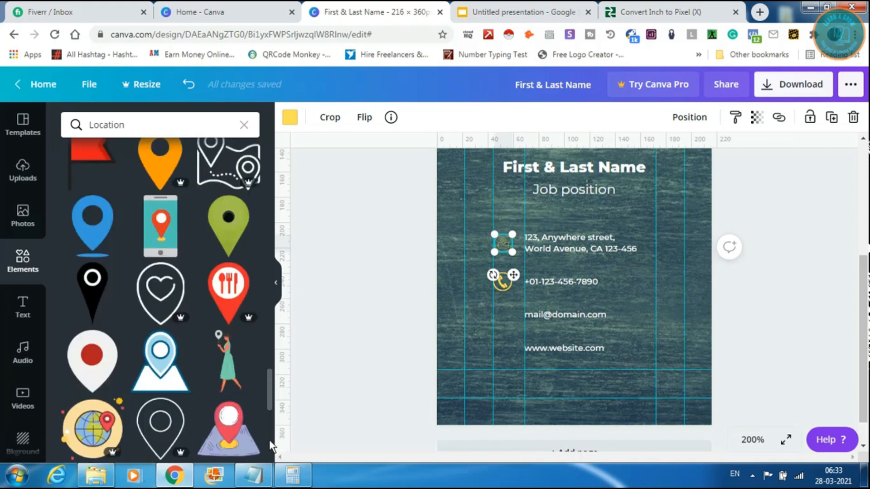
pyautogui.scroll(-5, 269, 439)
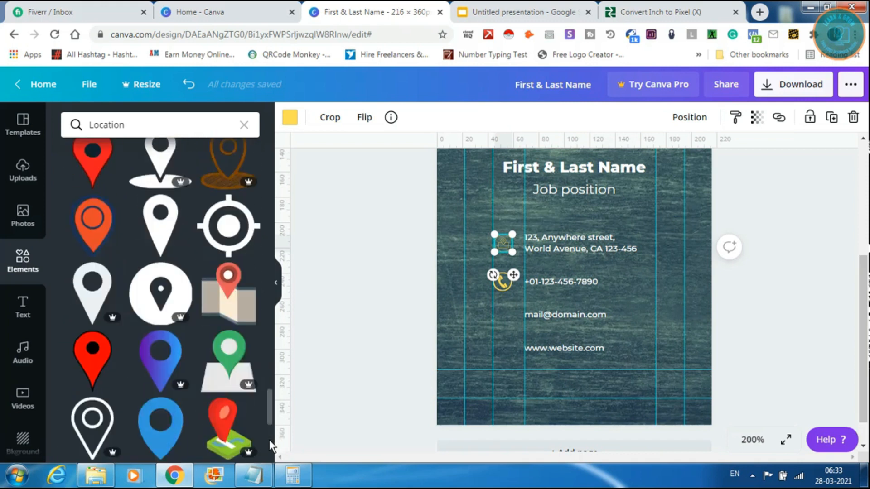
pyautogui.scroll(-6, 269, 440)
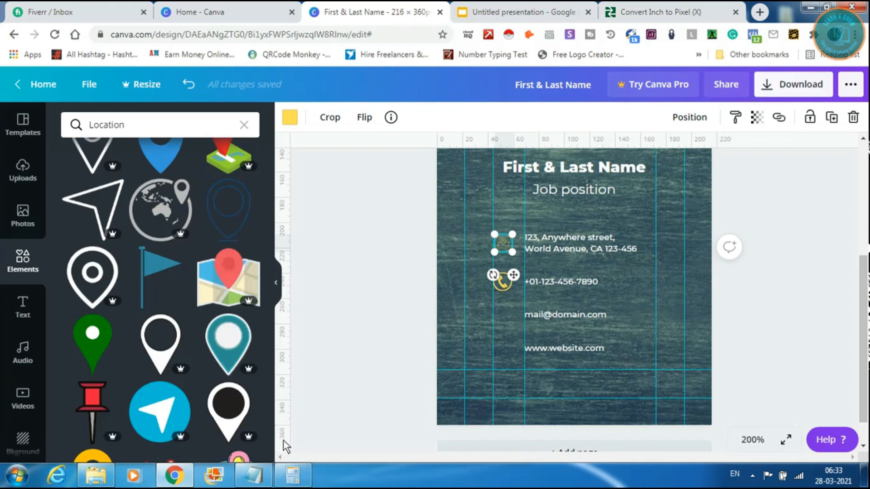
pyautogui.scroll(-6, 272, 448)
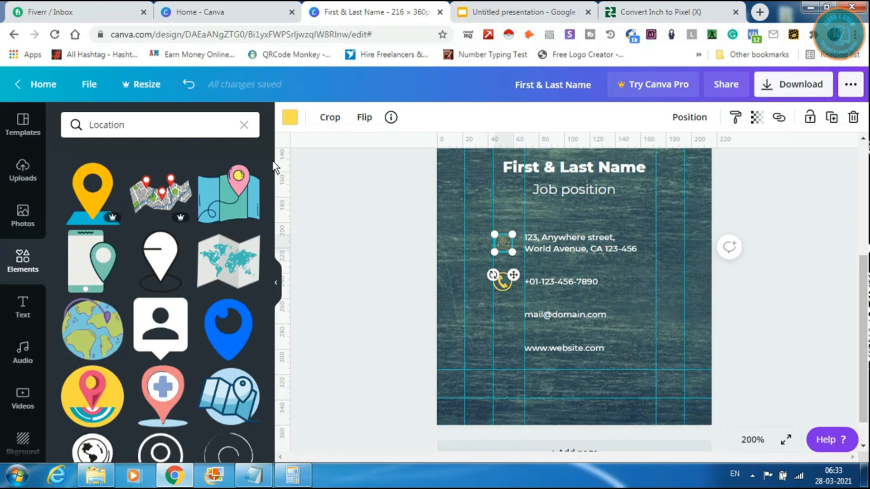
pyautogui.scroll(5, 271, 182)
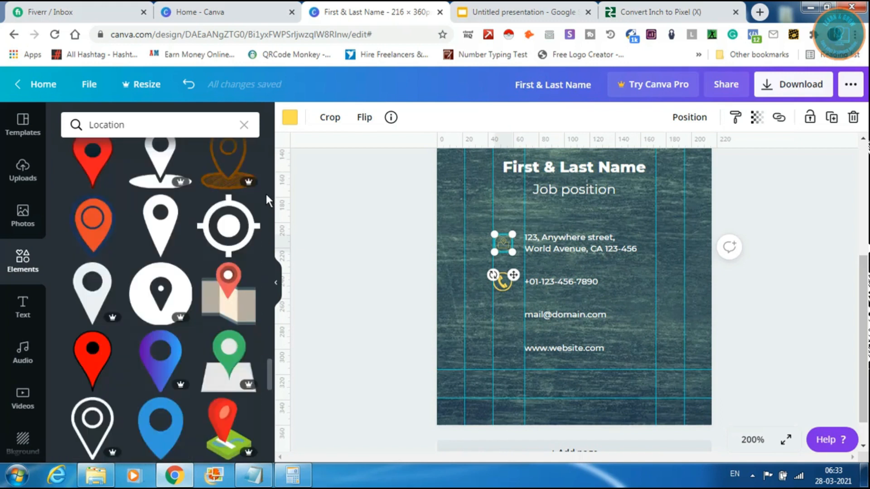
# Step: Add the free circled green pin icon from the "Location" elements, shrink it to a small icon, and delete the outlined location icon
pyautogui.moveTo(269, 377); pyautogui.dragTo(274, 241)
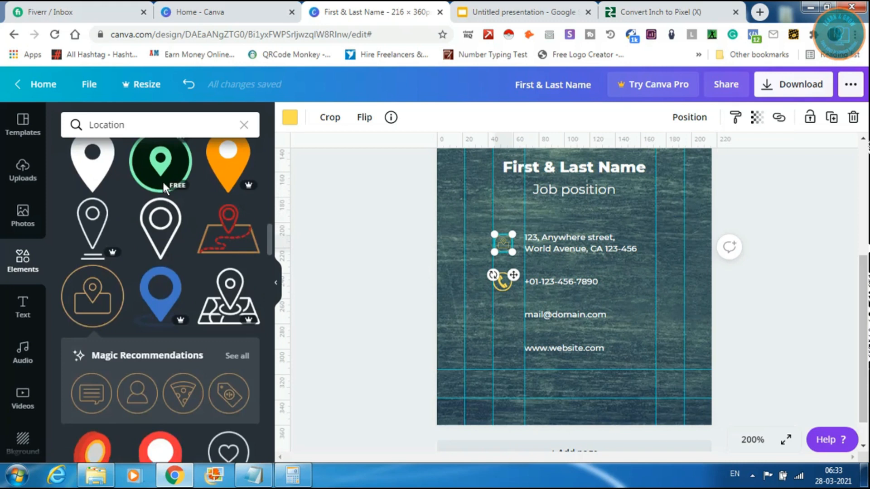
pyautogui.moveTo(162, 181); pyautogui.dragTo(541, 347)
pyautogui.moveTo(500, 280); pyautogui.dragTo(553, 335)
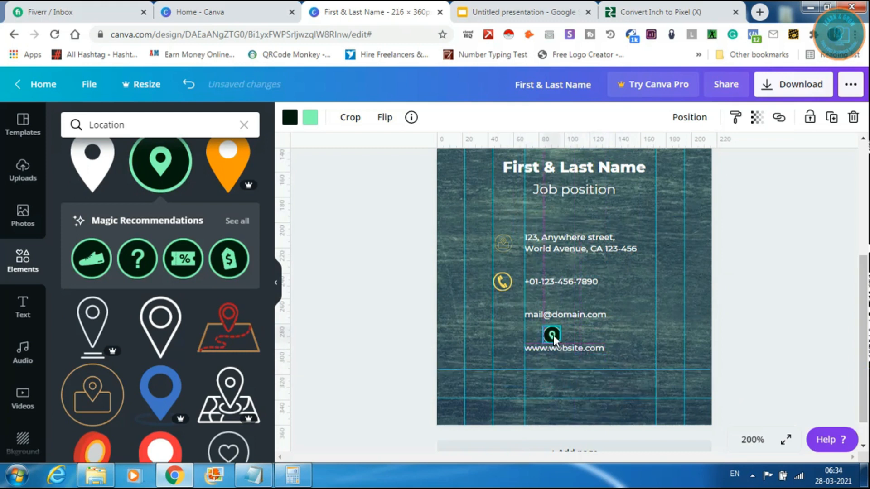
pyautogui.click(511, 249)
pyautogui.press('Delete')
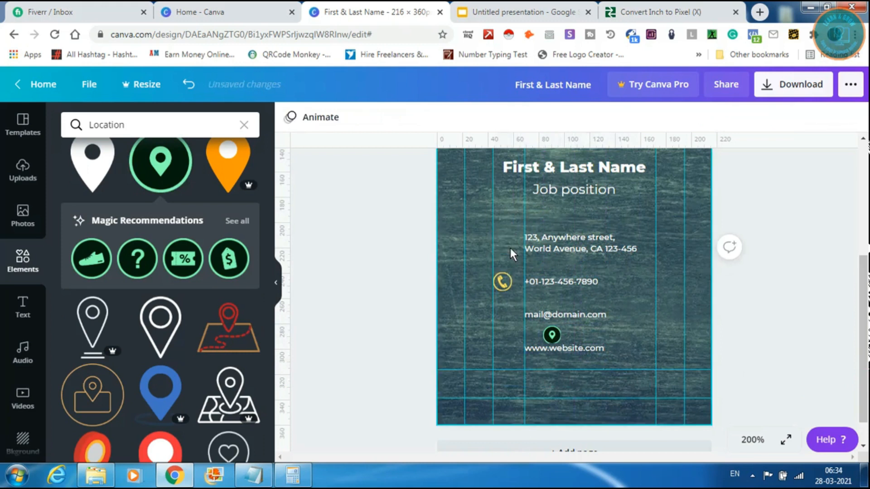
# Step: Place the small circled pin icon beside the address, centred above the phone icon, and recolour its green parts yellow
pyautogui.click(552, 334)
pyautogui.moveTo(552, 335); pyautogui.dragTo(504, 240)
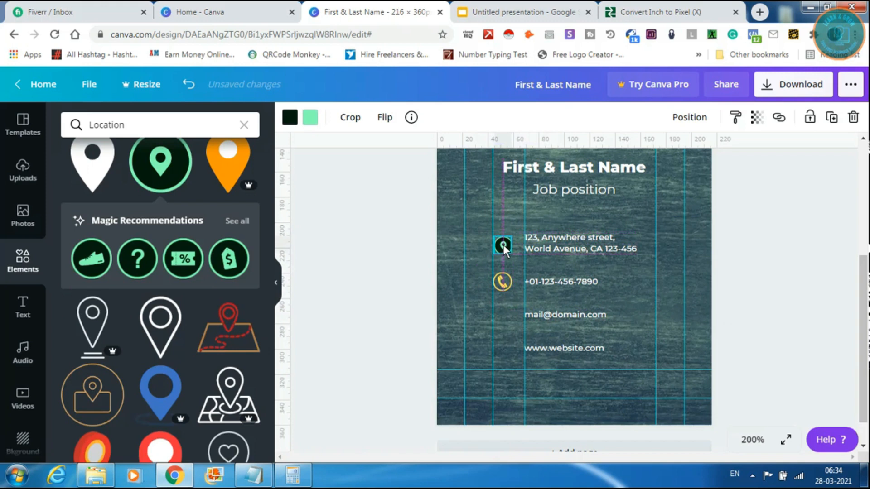
pyautogui.moveTo(503, 242); pyautogui.dragTo(503, 242)
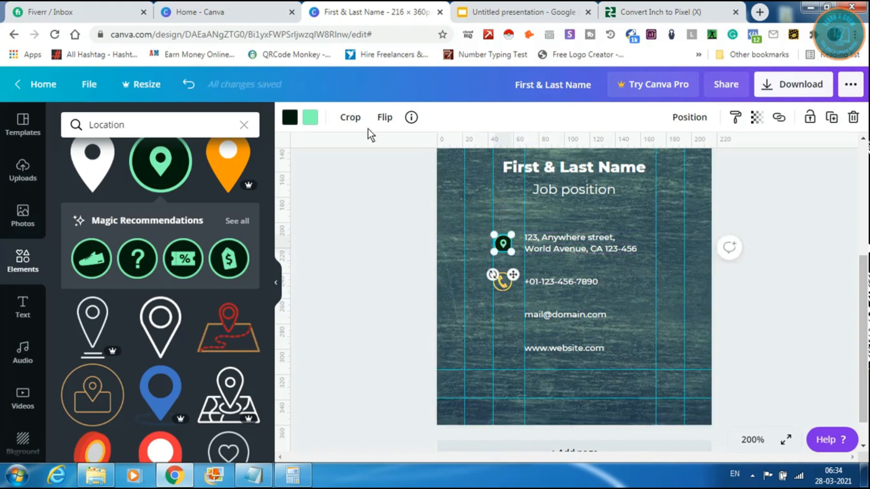
pyautogui.click(314, 117)
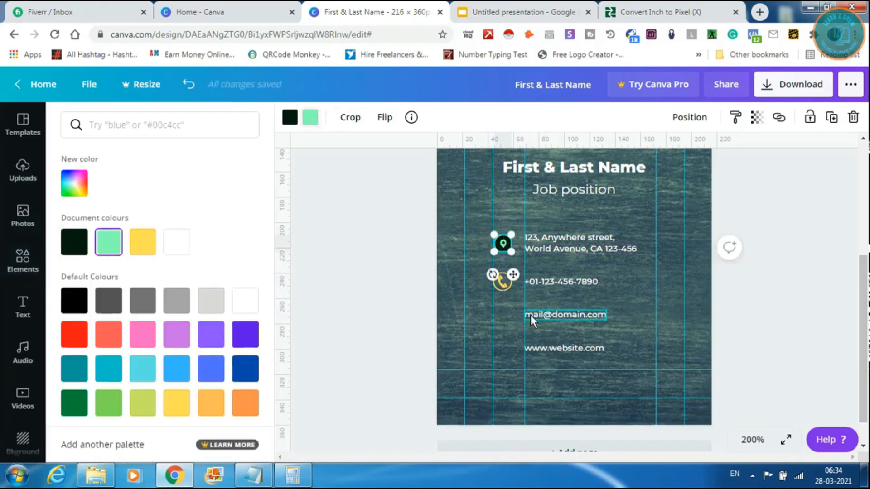
pyautogui.click(137, 231)
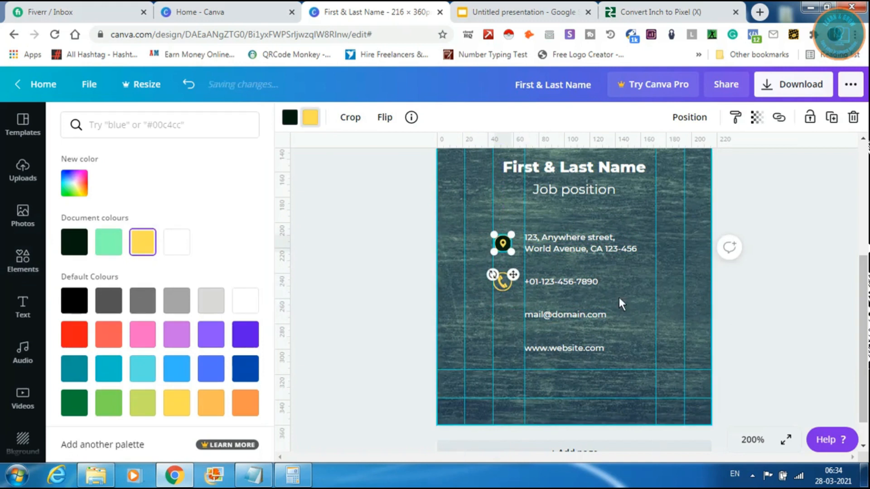
# Step: Recolour the dark circle of the location icon grey, after trying it in white
pyautogui.click(291, 117)
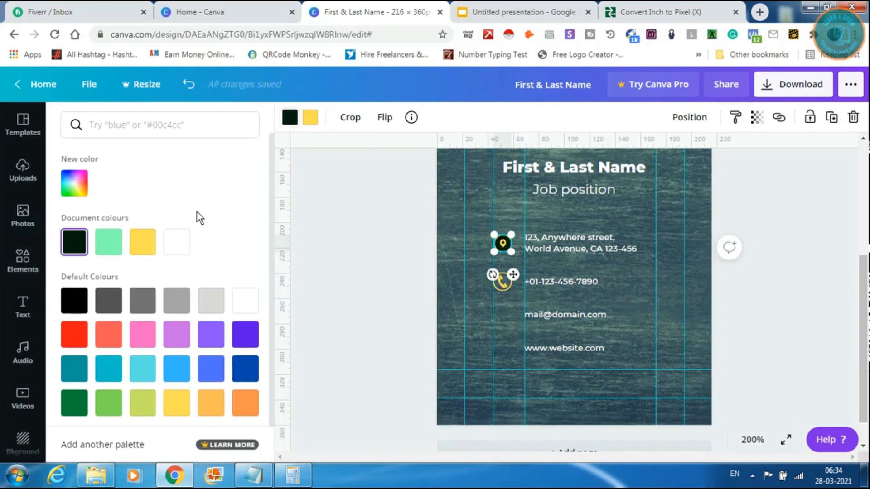
pyautogui.click(291, 119)
pyautogui.click(289, 120)
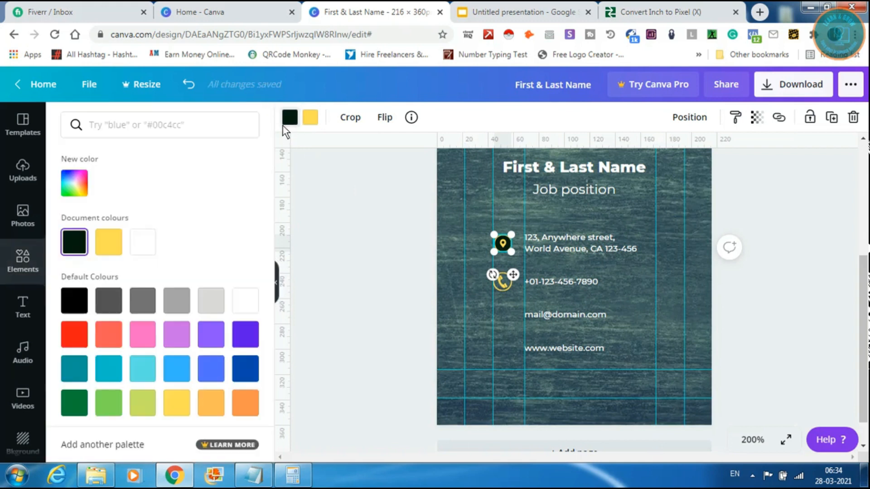
pyautogui.click(244, 297)
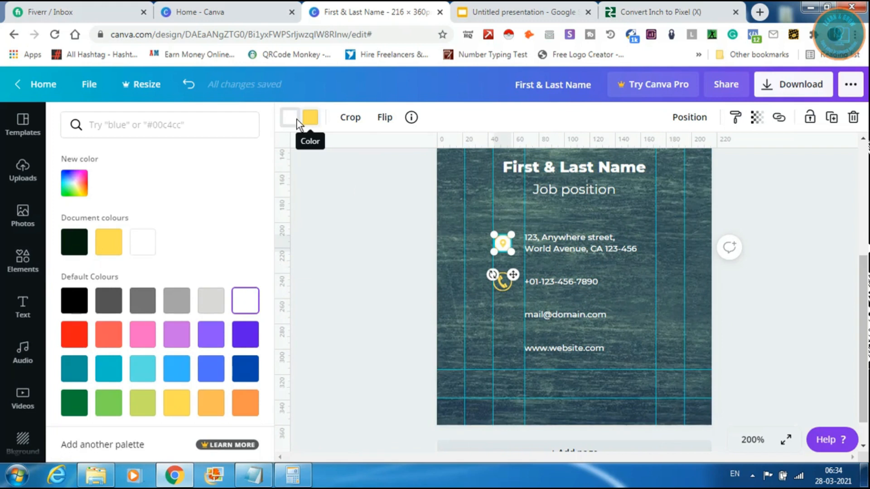
pyautogui.click(171, 301)
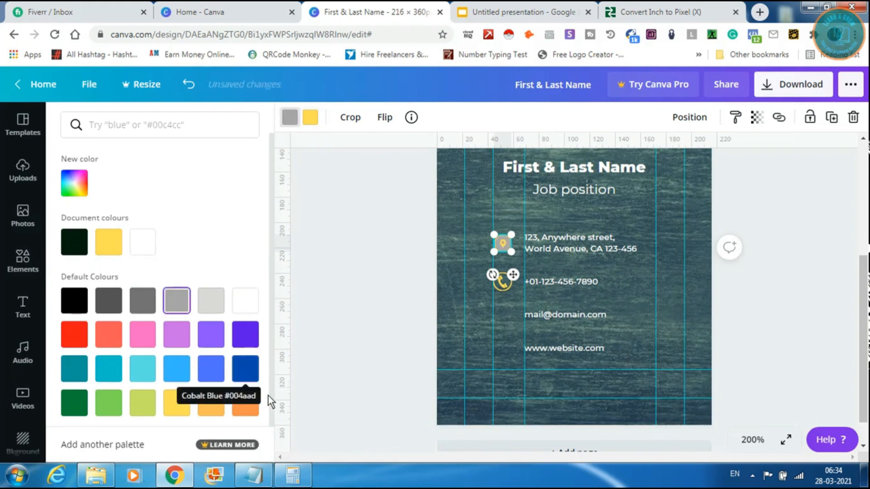
pyautogui.click(649, 330)
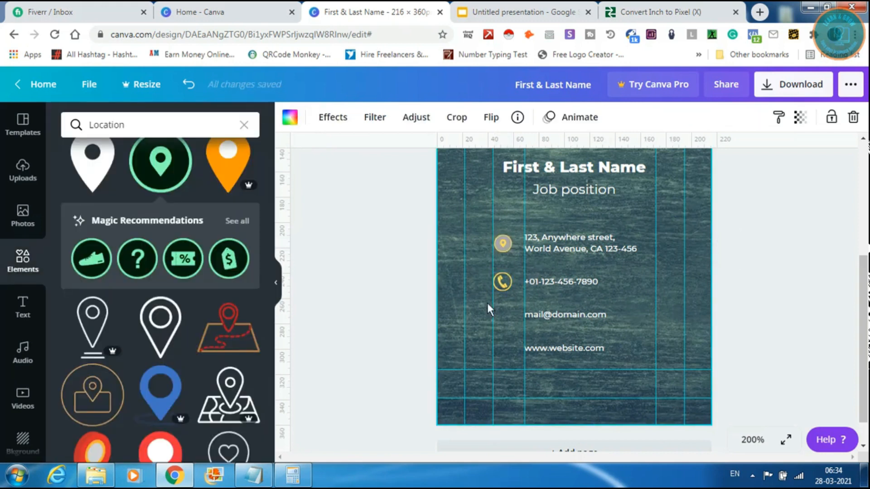
# Step: Add the free blue circled open-envelope icon from the "Mail" elements and place it, shrunk to a small icon, beside the e-mail text
pyautogui.click(270, 156)
pyautogui.click(269, 156)
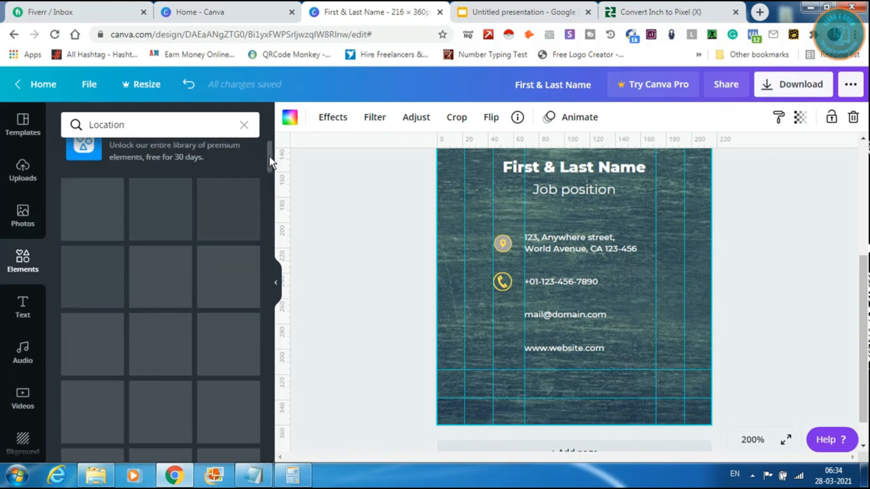
pyautogui.moveTo(270, 156); pyautogui.dragTo(269, 123)
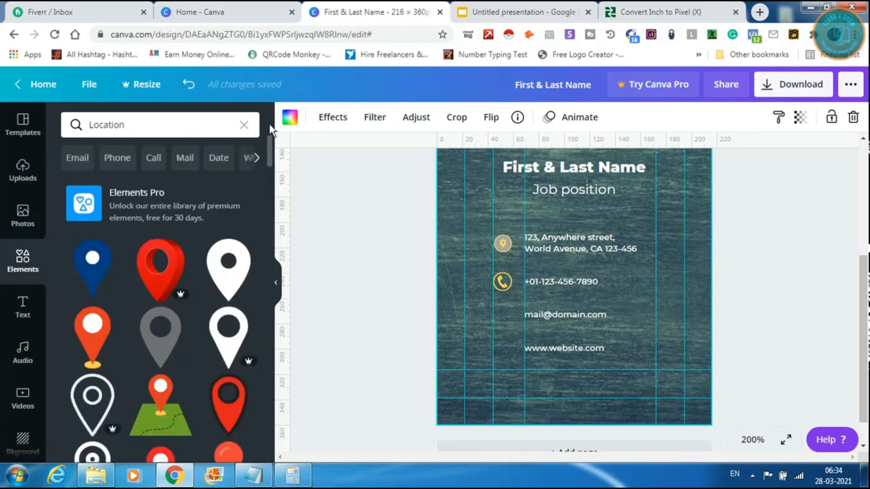
pyautogui.click(183, 156)
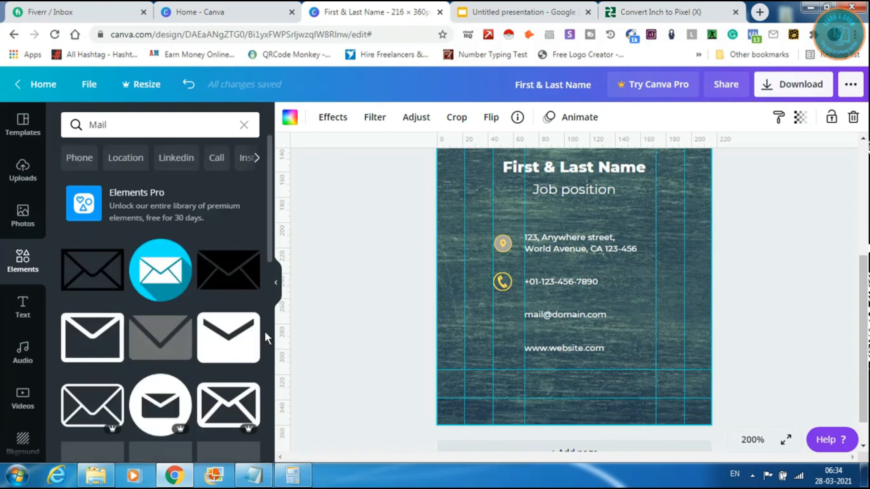
pyautogui.scroll(-5, 267, 354)
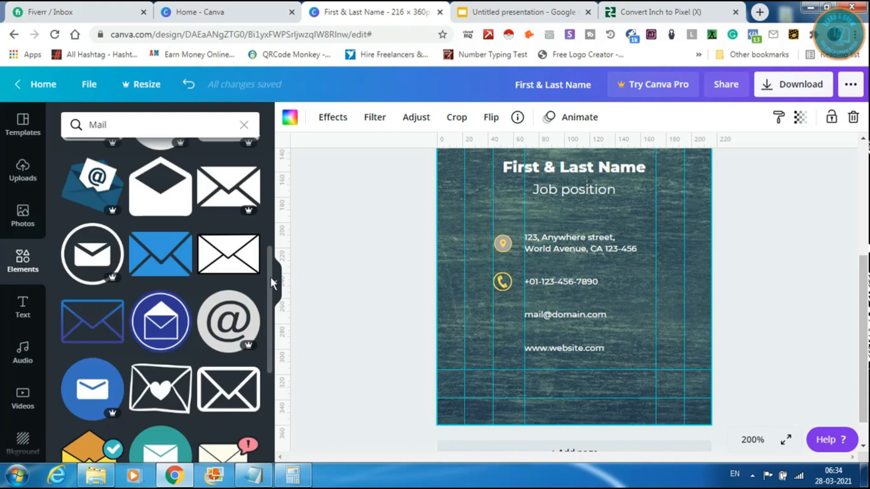
pyautogui.scroll(-3, 269, 336)
pyautogui.scroll(2, 269, 335)
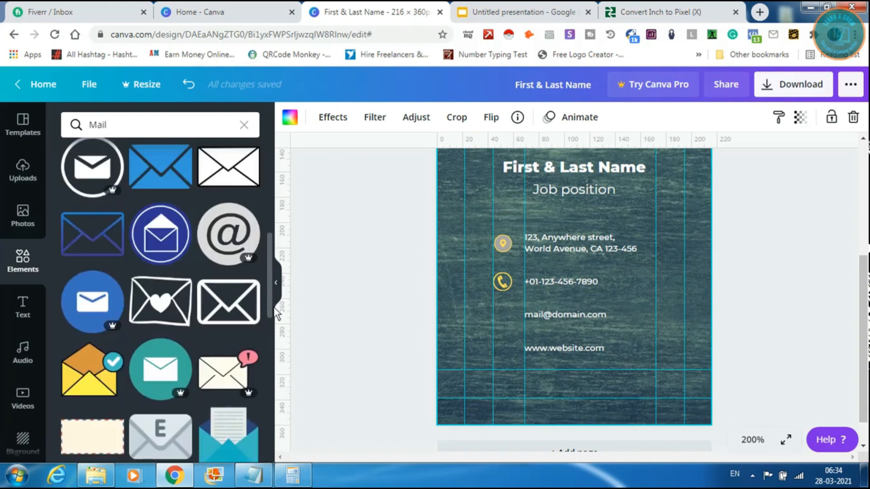
pyautogui.click(181, 267)
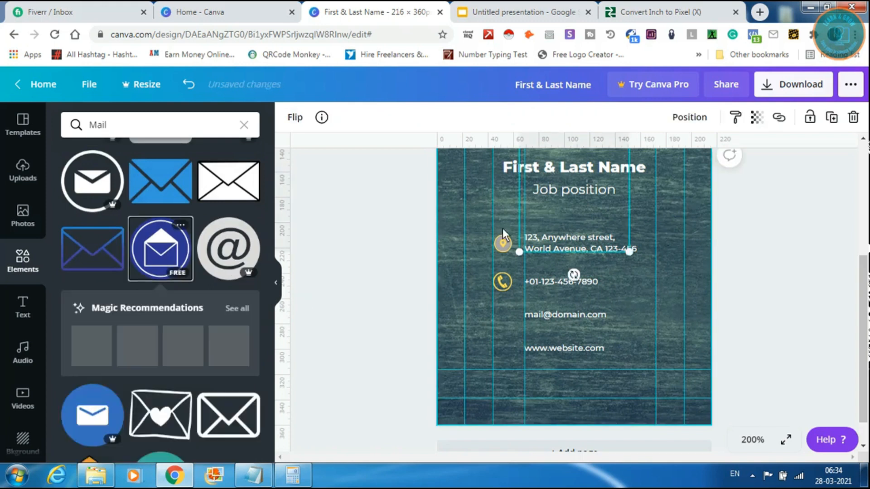
pyautogui.moveTo(559, 202); pyautogui.dragTo(488, 312)
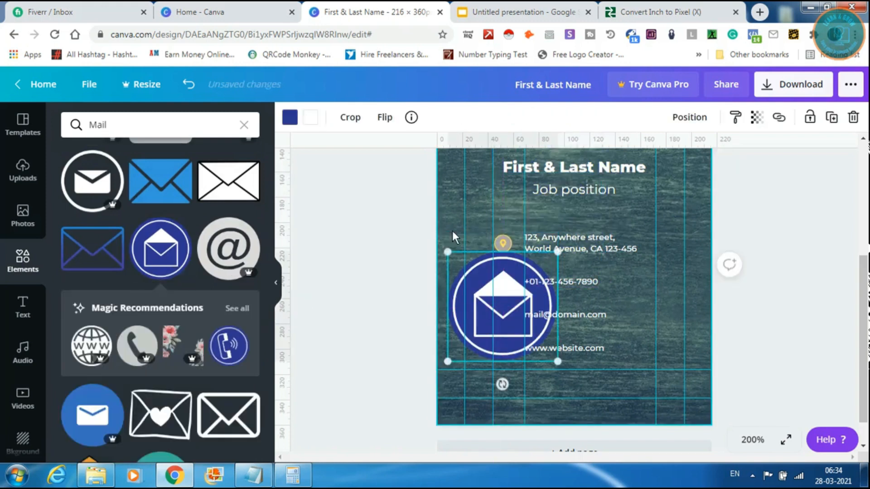
pyautogui.moveTo(450, 248); pyautogui.dragTo(502, 319)
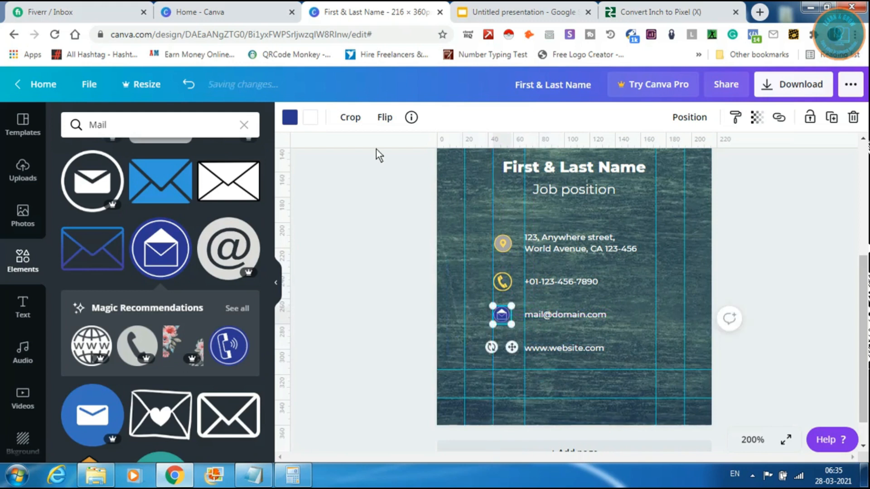
# Step: Recolour the mail icon's blue parts yellow, after trying black, and its white parts black
pyautogui.click(291, 119)
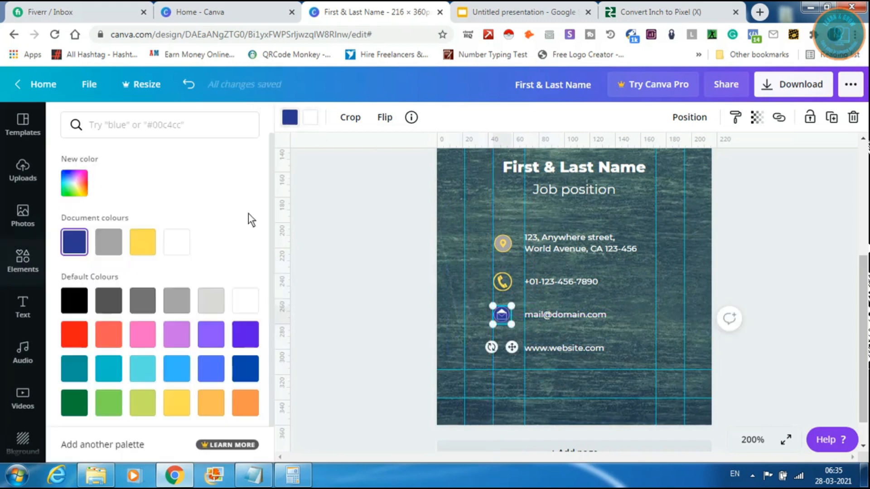
pyautogui.click(78, 299)
pyautogui.click(610, 295)
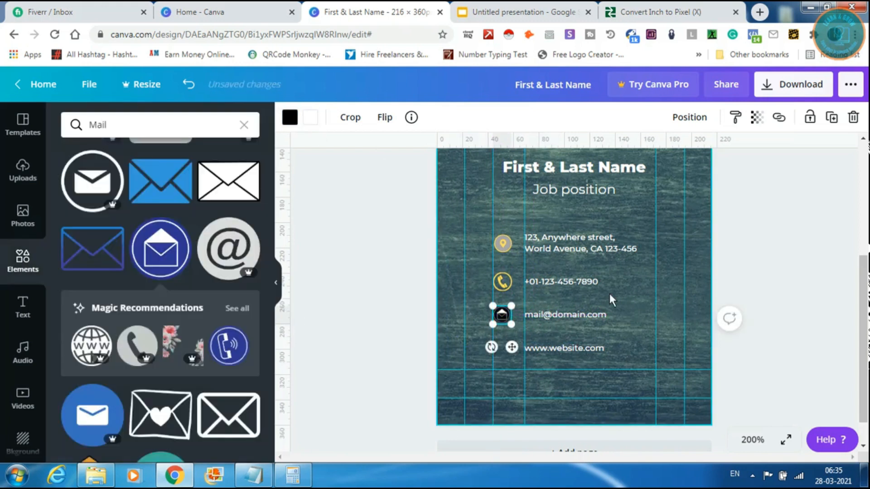
pyautogui.click(502, 316)
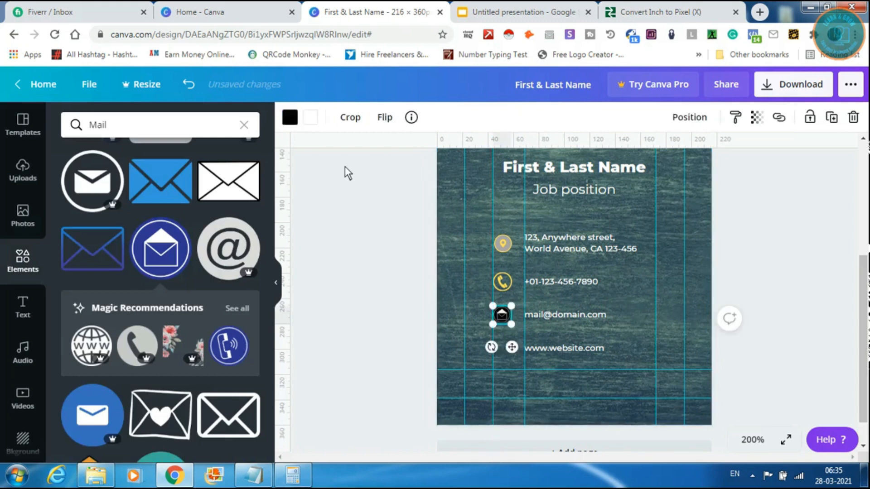
pyautogui.click(290, 119)
pyautogui.click(142, 246)
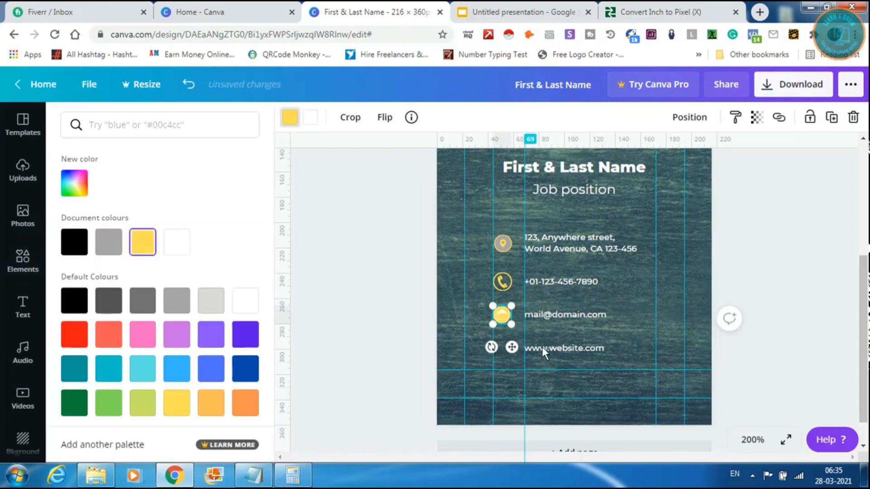
pyautogui.click(306, 120)
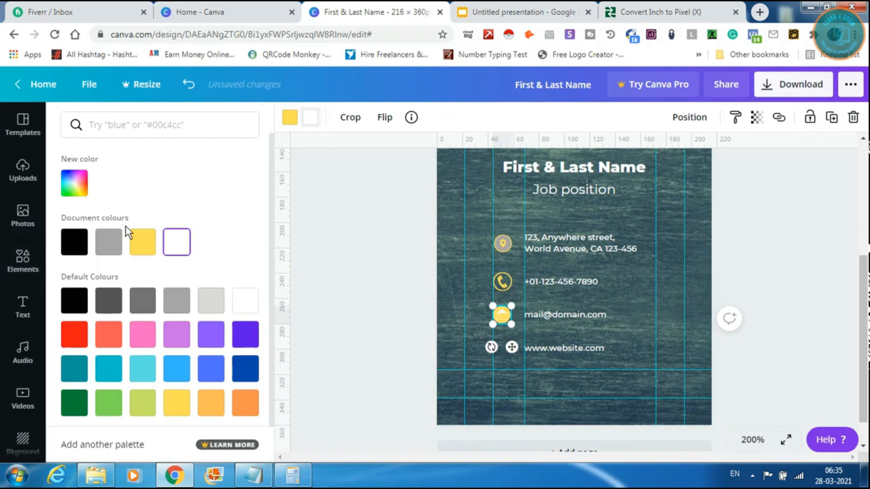
pyautogui.click(74, 241)
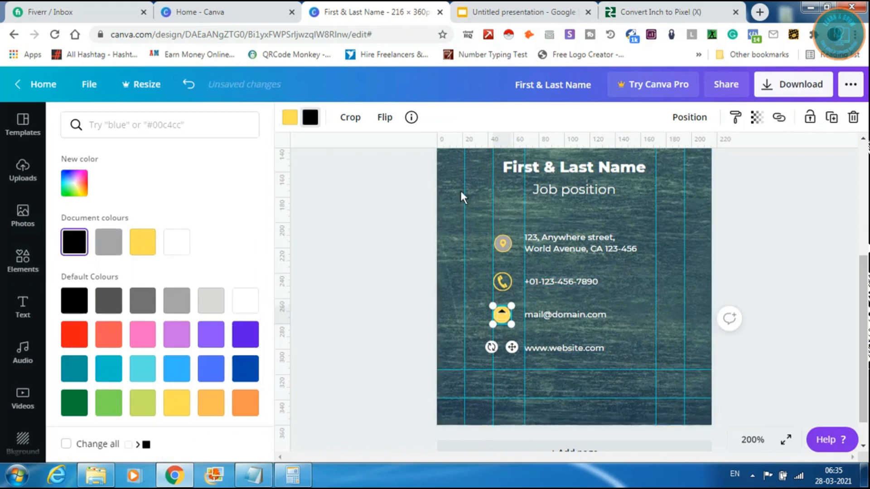
pyautogui.press('Escape')
pyautogui.click(610, 329)
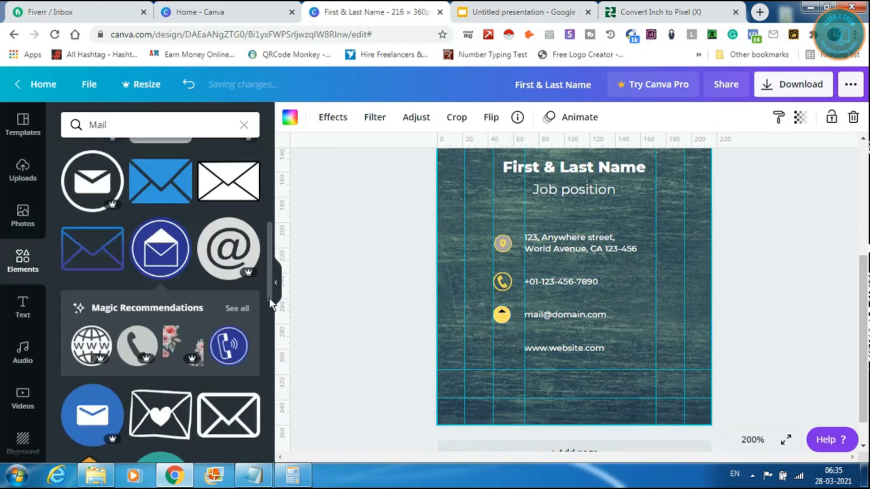
pyautogui.moveTo(267, 260); pyautogui.dragTo(282, 203)
pyautogui.click(177, 260)
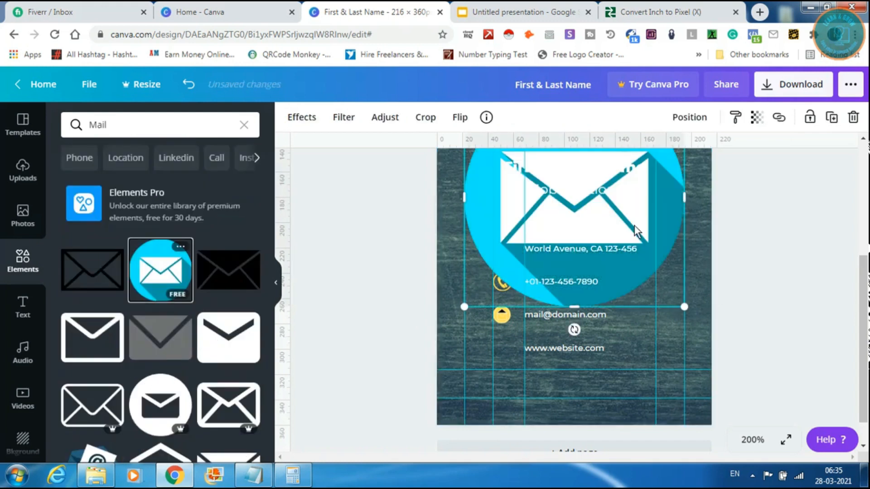
pyautogui.moveTo(635, 226); pyautogui.dragTo(616, 357)
pyautogui.press('Delete')
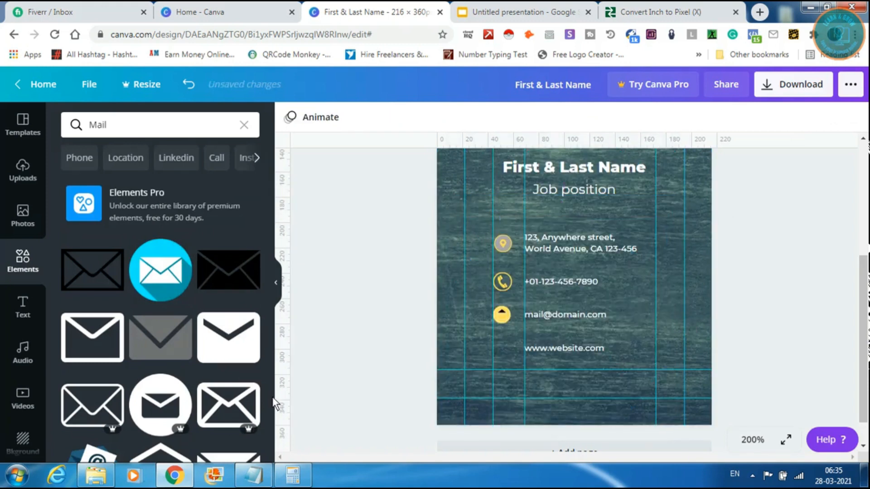
# Step: Look through the "Mail" elements for an alternative to the circled envelope icon beside the e-mail text
pyautogui.scroll(-1, 271, 415)
pyautogui.scroll(-12, 273, 416)
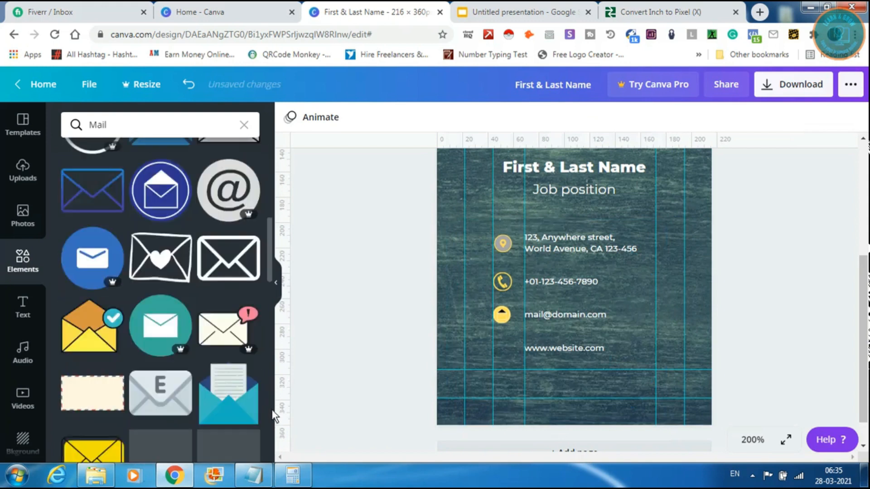
pyautogui.scroll(-5, 274, 416)
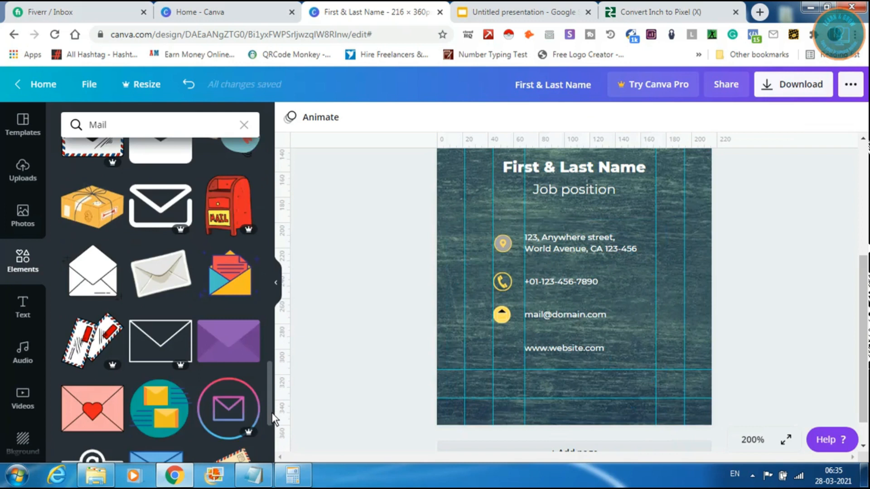
pyautogui.scroll(-3, 273, 415)
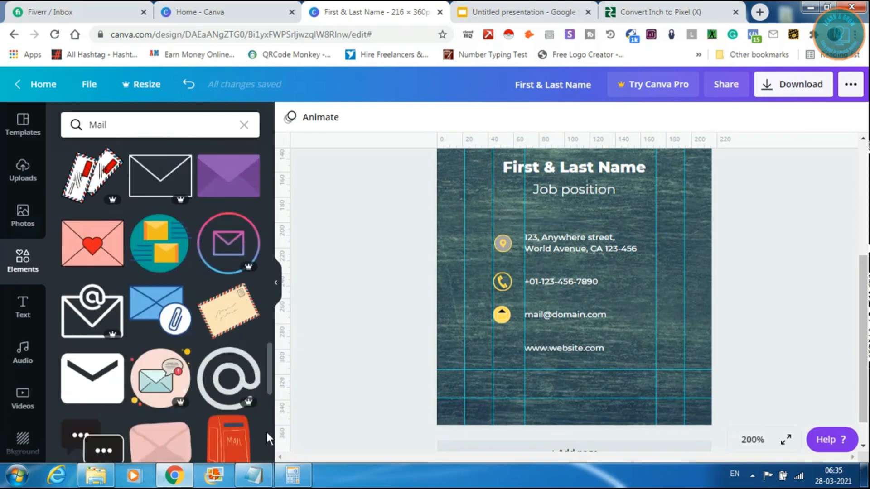
pyautogui.scroll(-5, 268, 432)
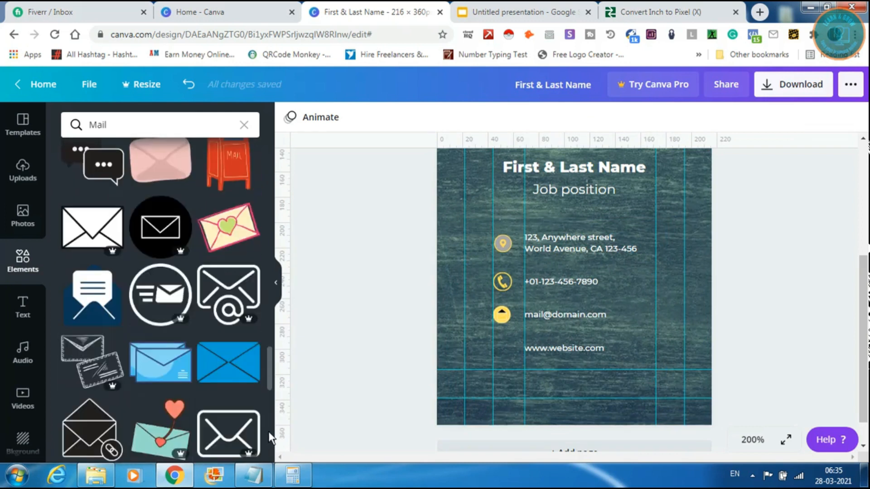
pyautogui.scroll(-5, 268, 431)
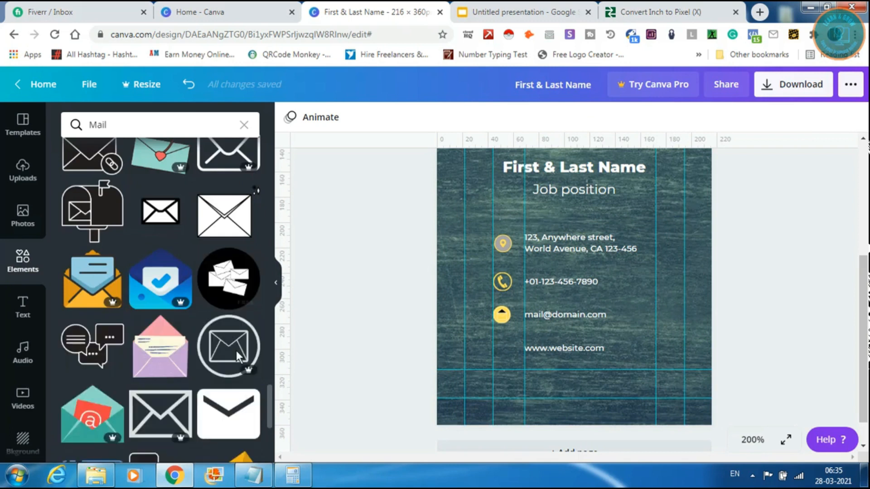
pyautogui.scroll(-5, 266, 437)
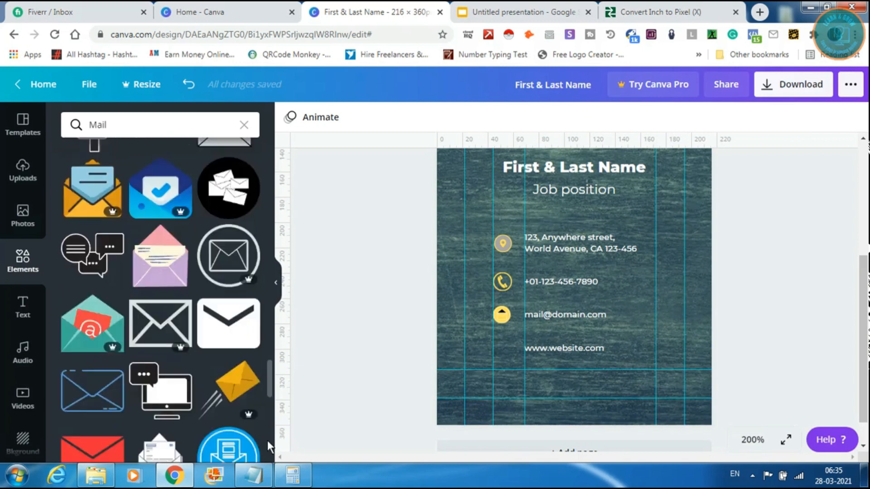
pyautogui.scroll(-5, 268, 440)
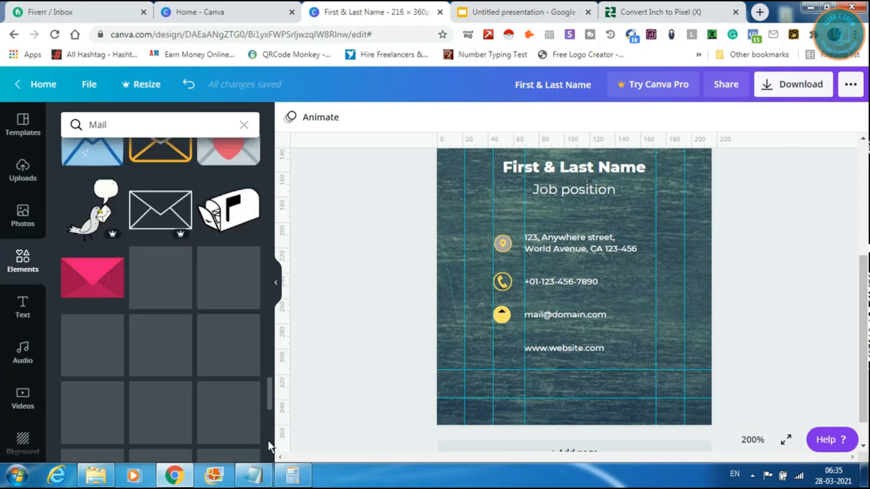
pyautogui.scroll(-5, 268, 441)
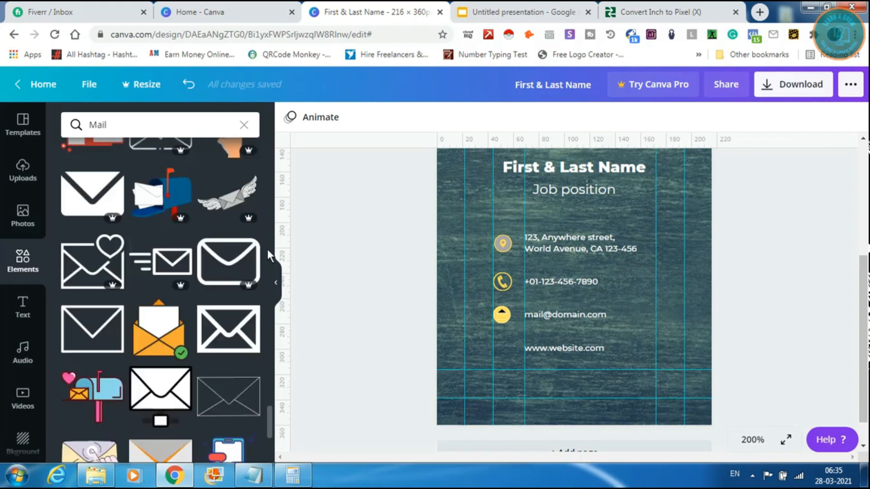
pyautogui.scroll(-5, 274, 442)
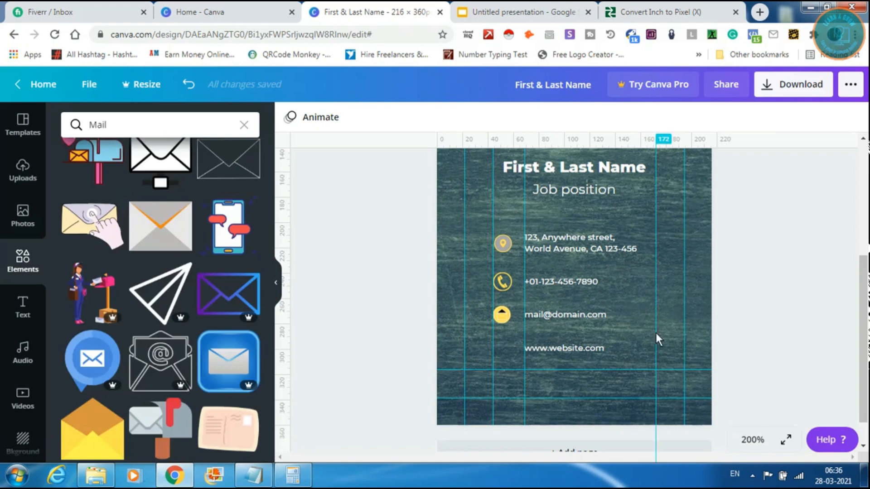
# Step: Recolour the mail icon's yellow parts black and select the phone icon above it
pyautogui.click(503, 317)
pyautogui.click(288, 122)
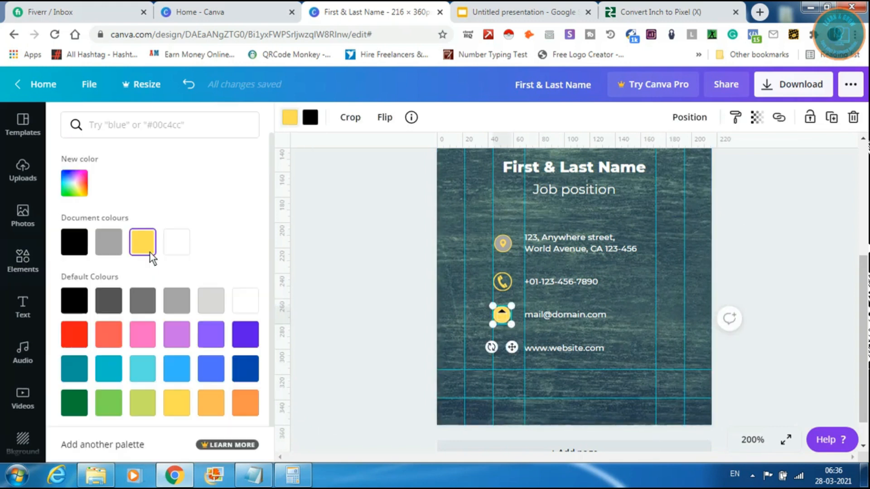
pyautogui.click(83, 241)
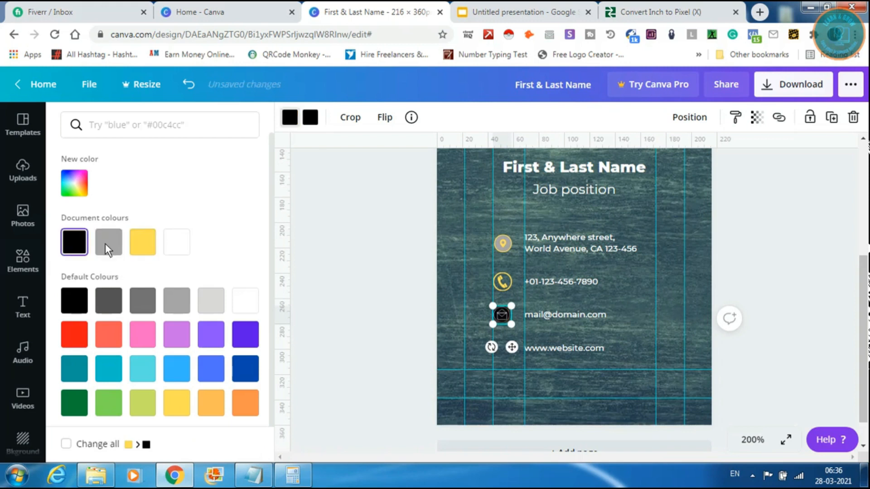
pyautogui.press('Escape')
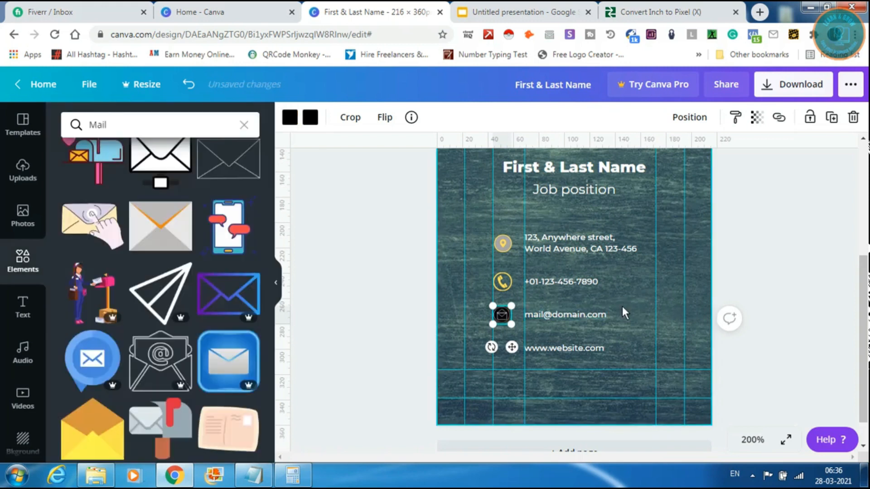
pyautogui.click(502, 282)
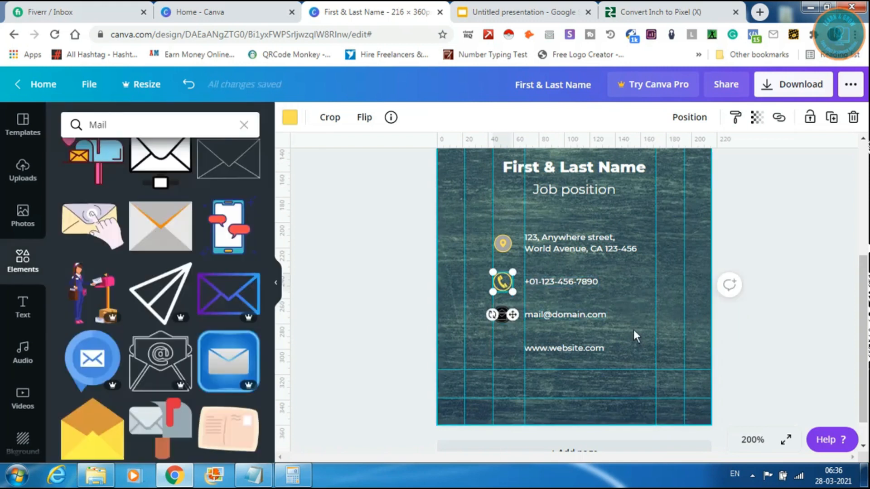
# Step: Search the elements for "website", add the free blue globe and shrink it to a small icon below the website text
pyautogui.click(194, 129)
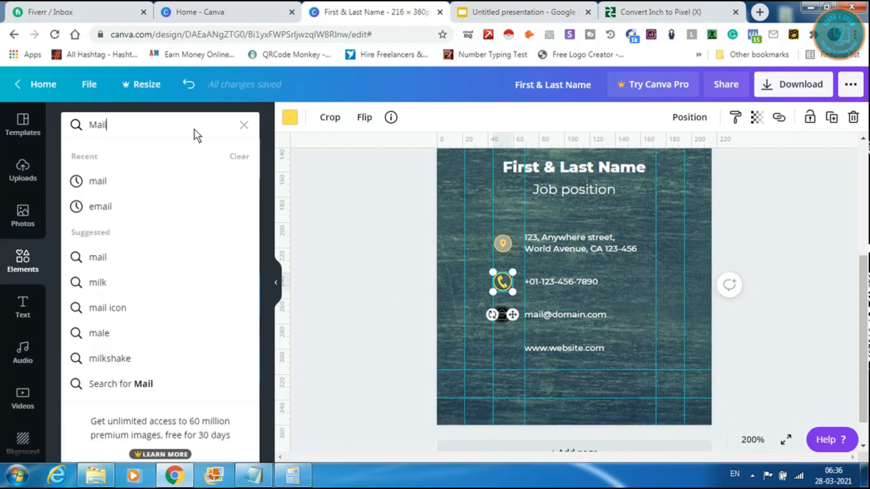
pyautogui.hotkey('ctrl', 'a')
pyautogui.write('website')
pyautogui.press('Return')
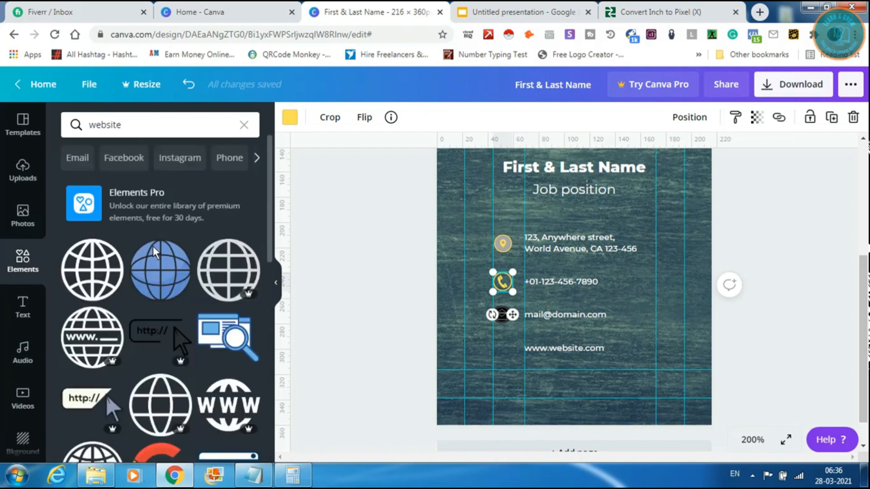
pyautogui.click(174, 271)
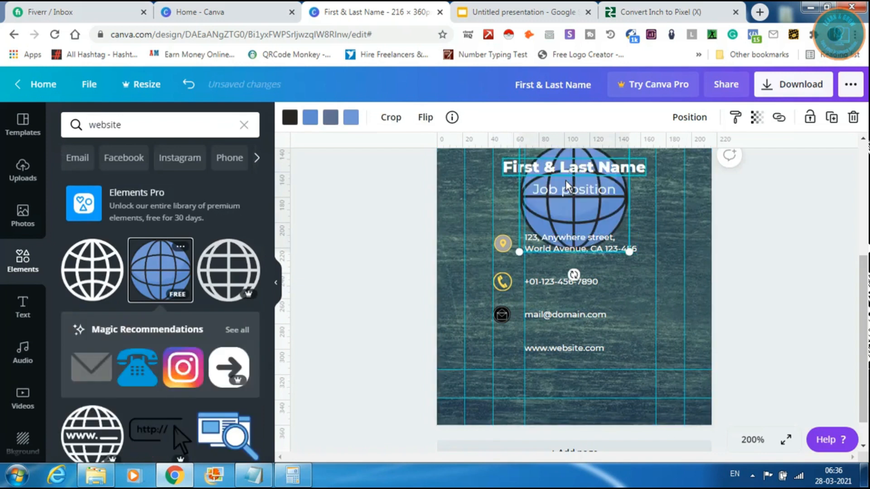
pyautogui.moveTo(567, 186); pyautogui.dragTo(504, 341)
pyautogui.moveTo(461, 302); pyautogui.dragTo(546, 388)
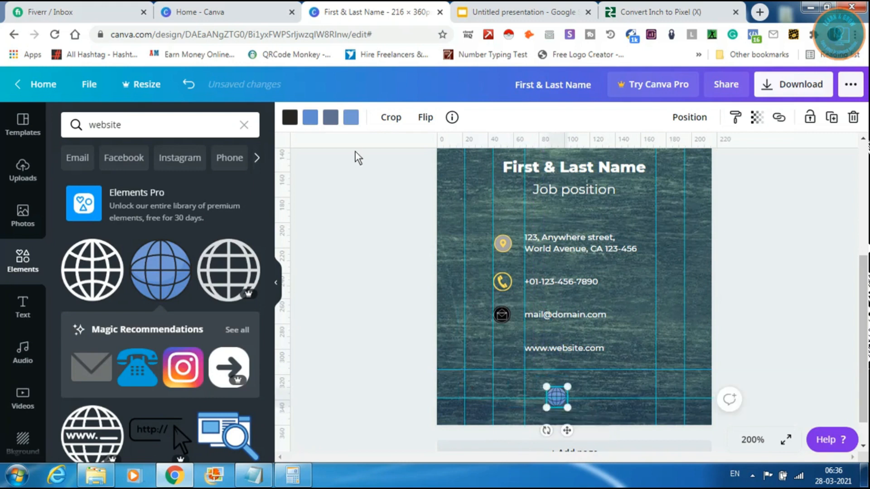
# Step: Recolour the globe's dark lines yellow, its lightest blue black and its brighter blue near-black, and place it beside the website text
pyautogui.click(290, 117)
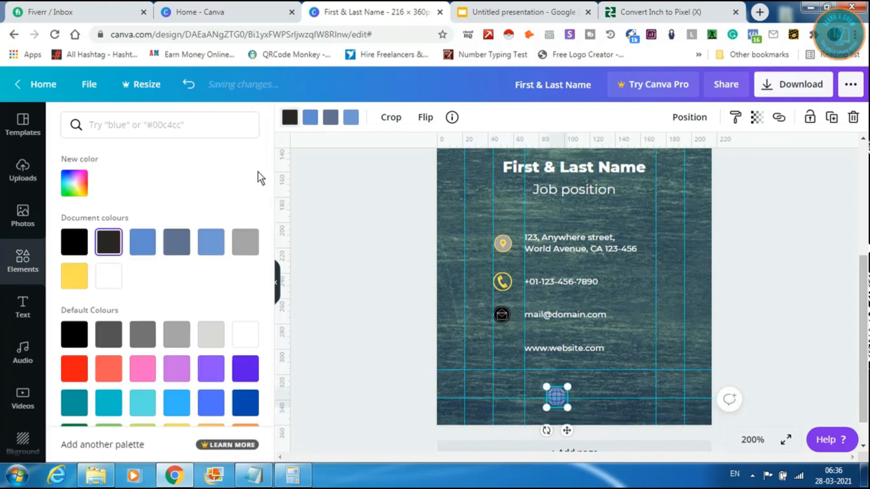
pyautogui.click(86, 281)
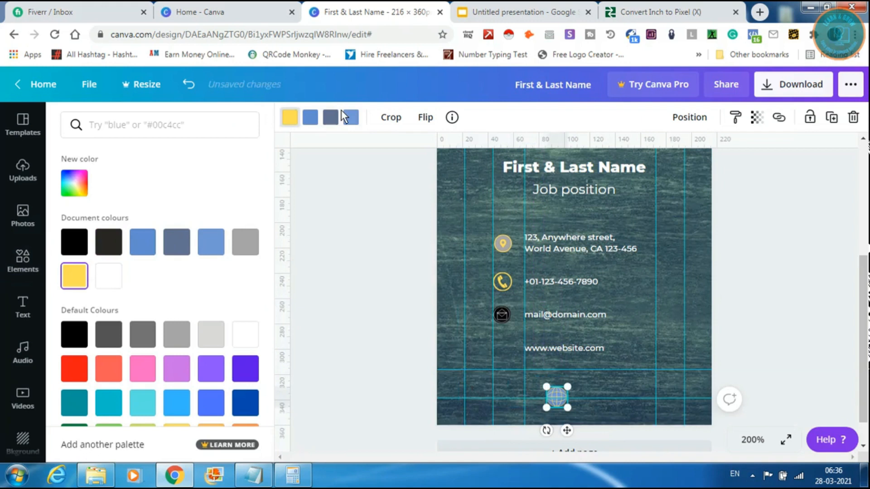
pyautogui.click(350, 117)
pyautogui.click(73, 240)
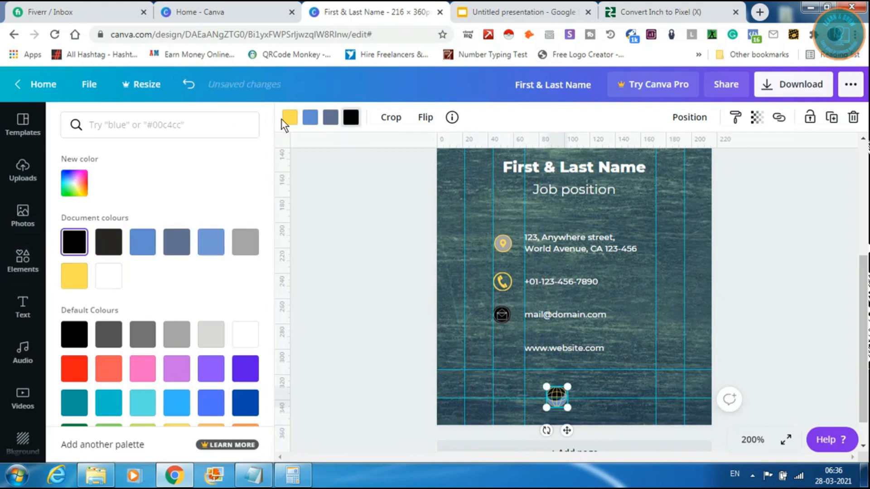
pyautogui.click(310, 117)
pyautogui.click(109, 242)
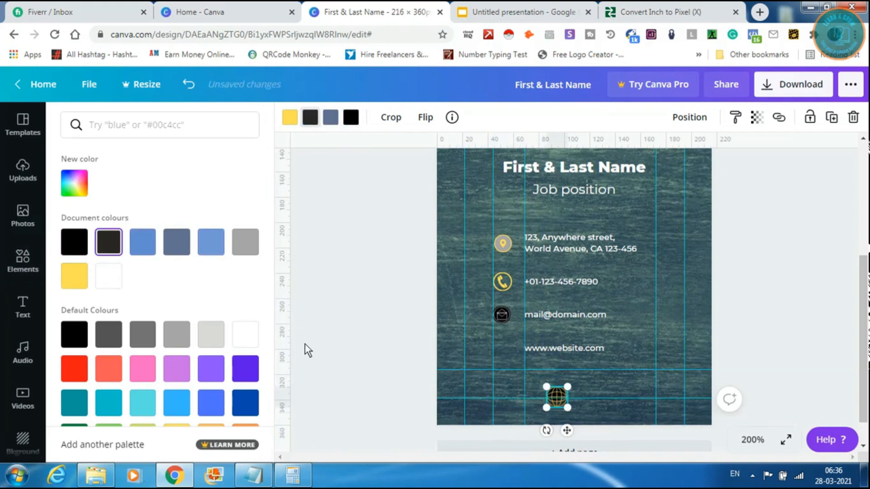
pyautogui.moveTo(547, 387); pyautogui.dragTo(502, 349)
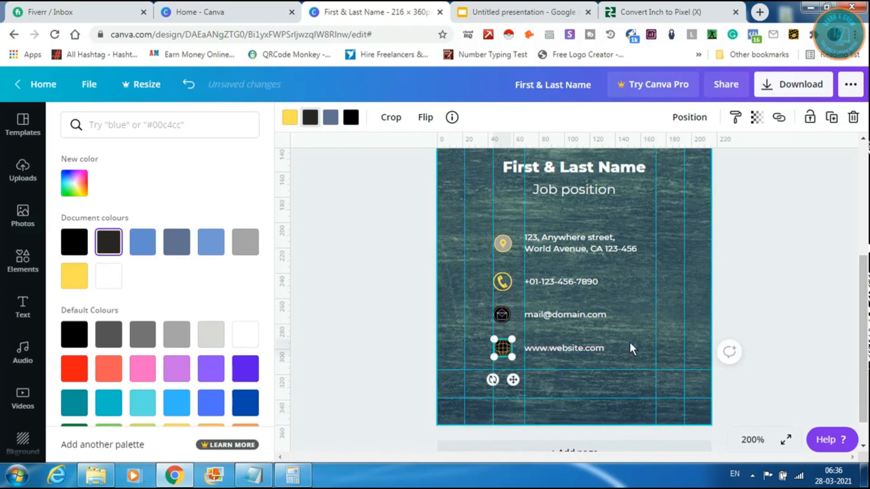
pyautogui.click(629, 343)
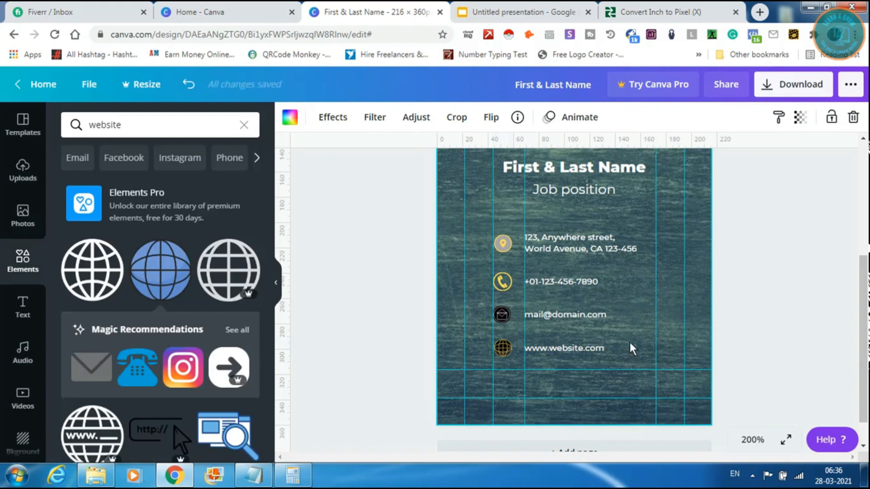
# Step: Recolour the yellow parts of the location pin and phone icons black
pyautogui.click(502, 244)
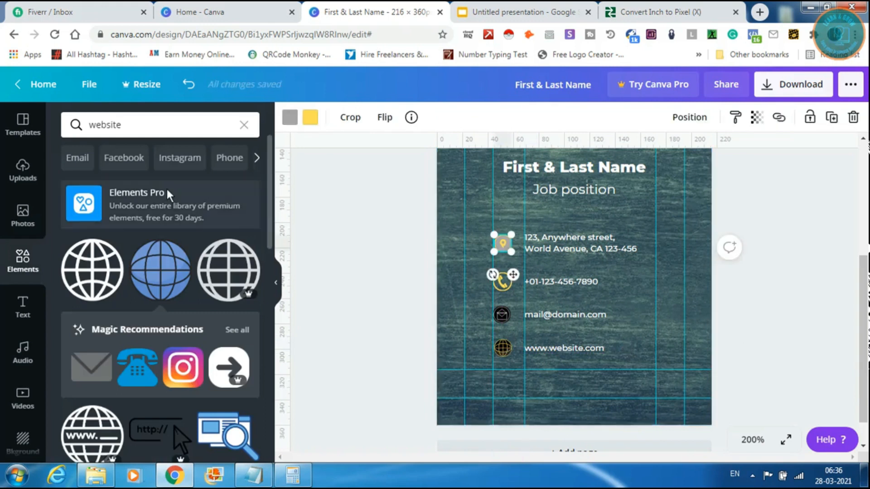
pyautogui.click(310, 118)
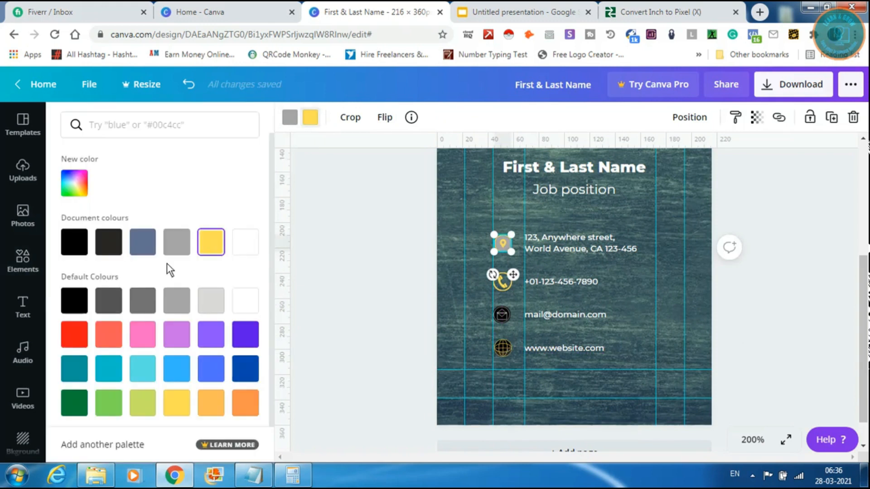
pyautogui.click(75, 241)
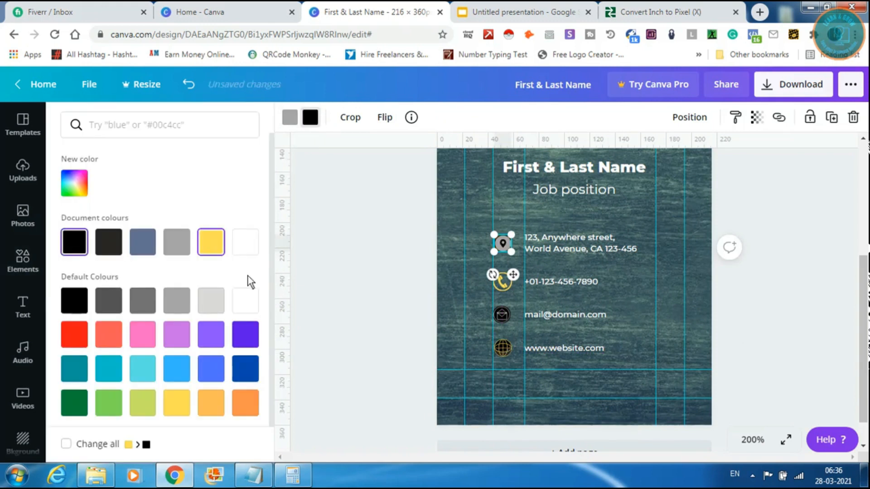
pyautogui.click(504, 288)
pyautogui.click(72, 237)
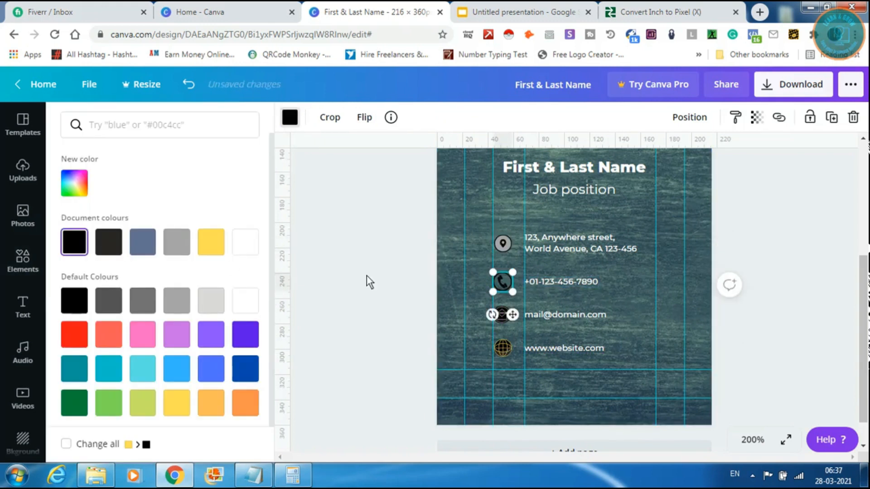
pyautogui.click(632, 299)
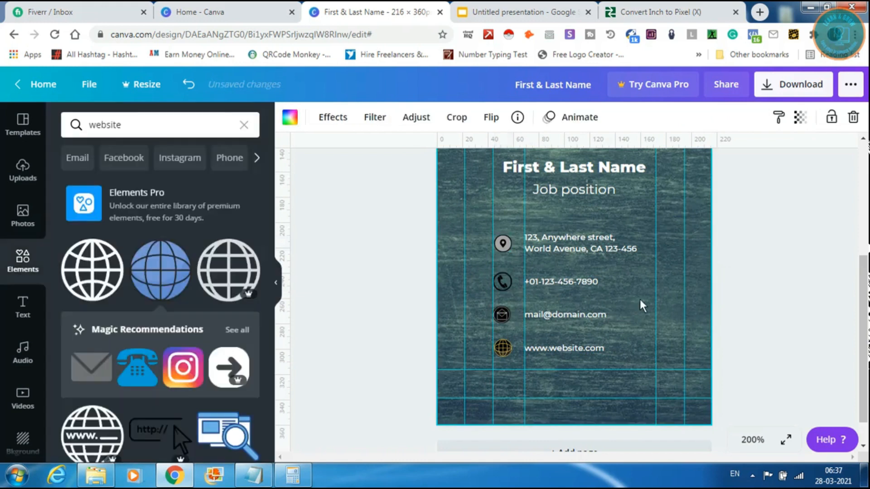
# Step: Recolour the globe icon's yellow lines slate blue, after trying grey
pyautogui.click(502, 348)
pyautogui.click(290, 117)
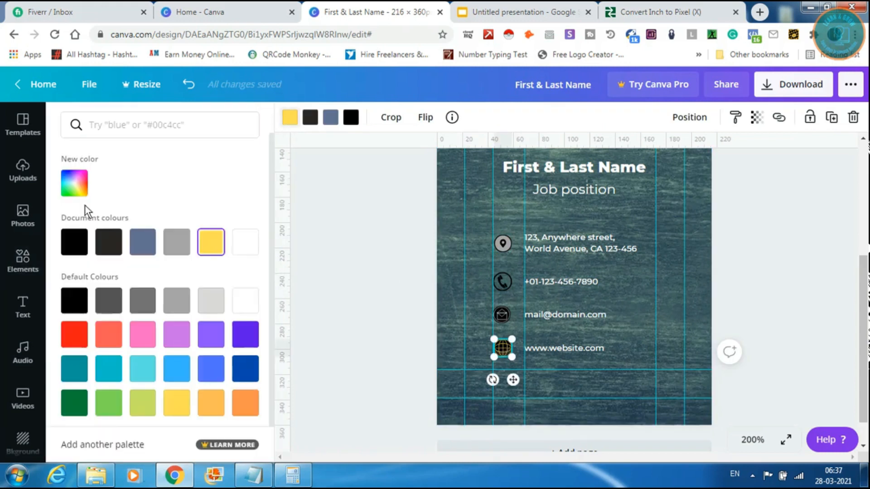
pyautogui.click(181, 246)
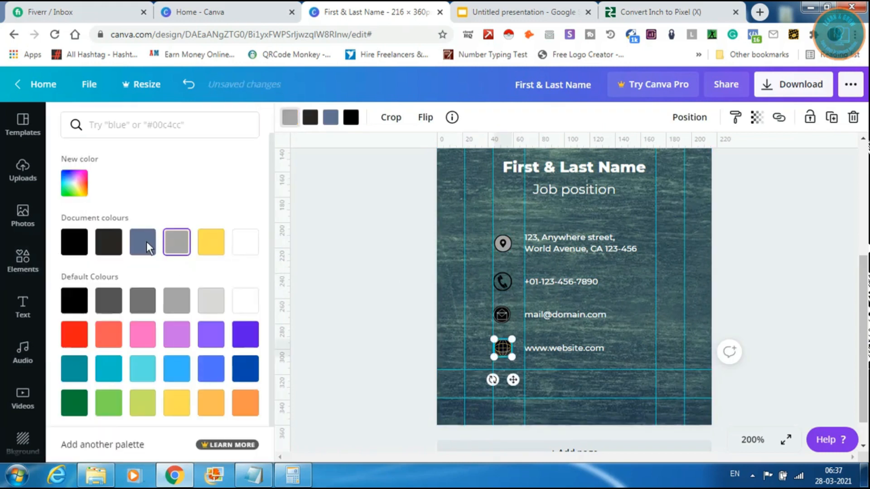
pyautogui.click(146, 243)
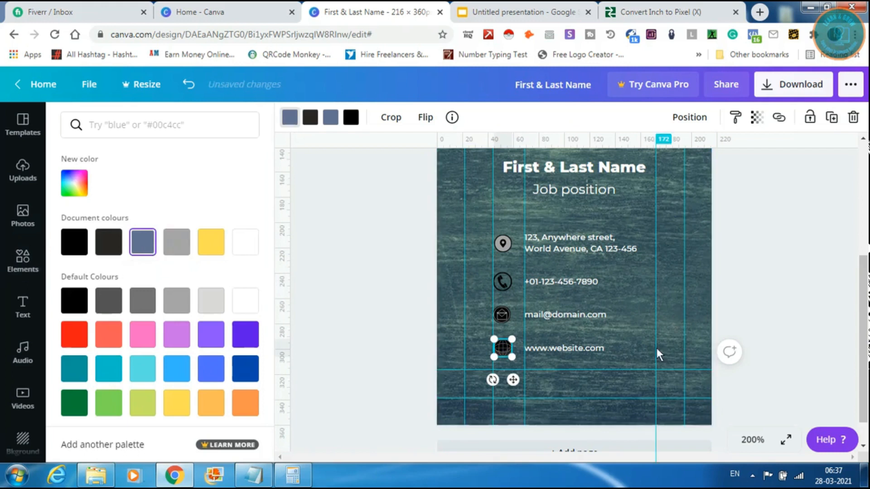
pyautogui.click(638, 334)
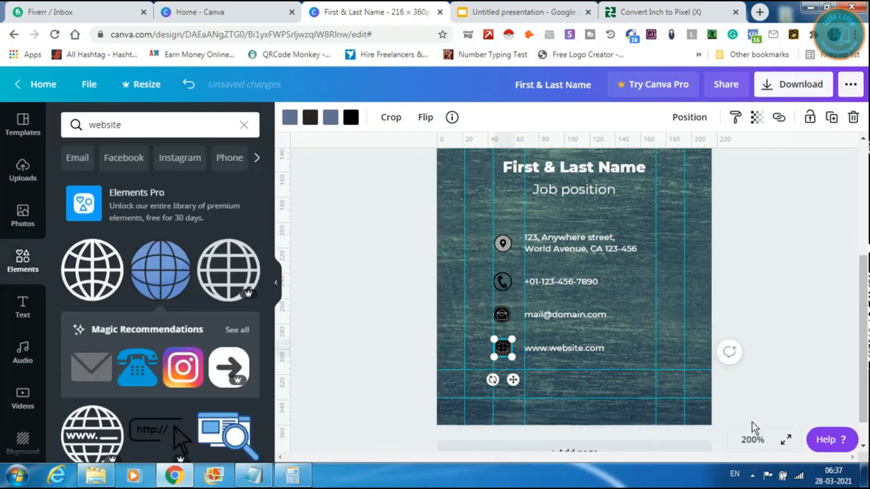
# Step: Fit the whole card in view and add a blank second page below it
pyautogui.click(751, 438)
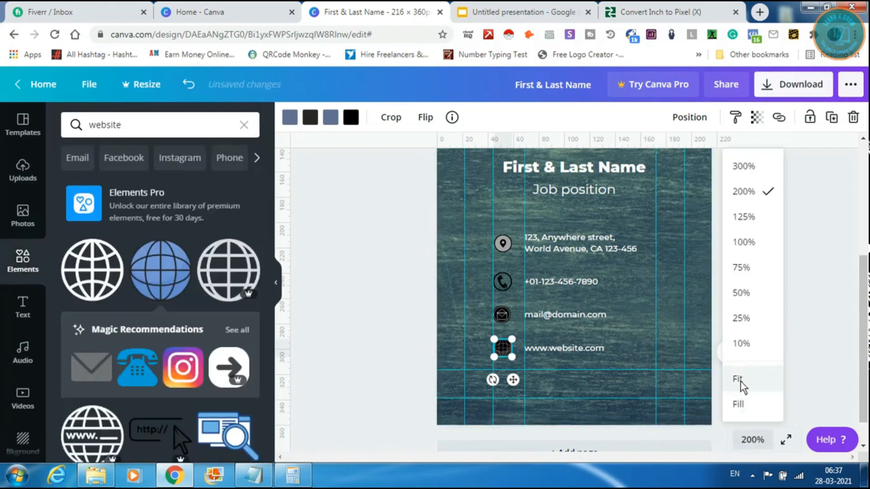
pyautogui.click(740, 381)
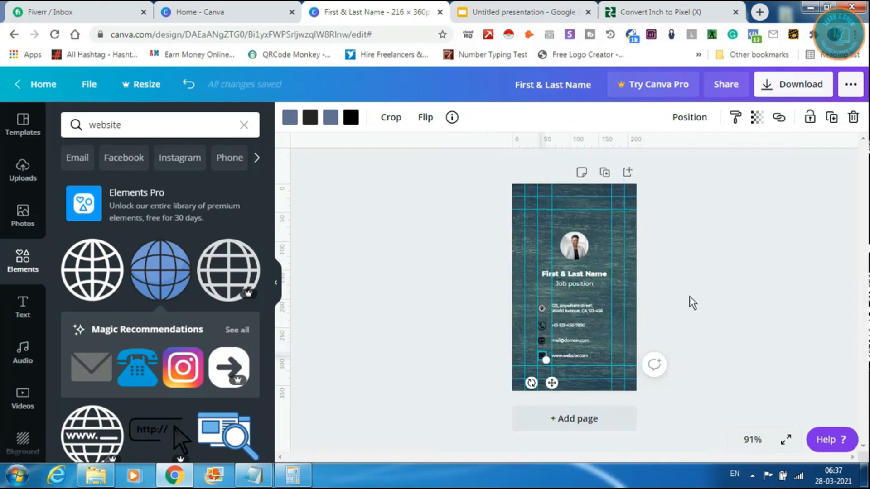
pyautogui.click(601, 422)
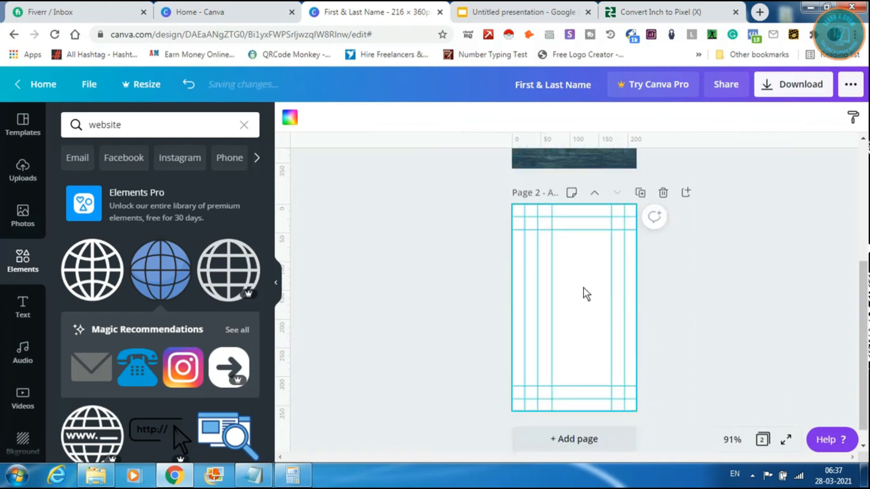
# Step: Search the photos for "background" and look through the results for the second page
pyautogui.click(20, 216)
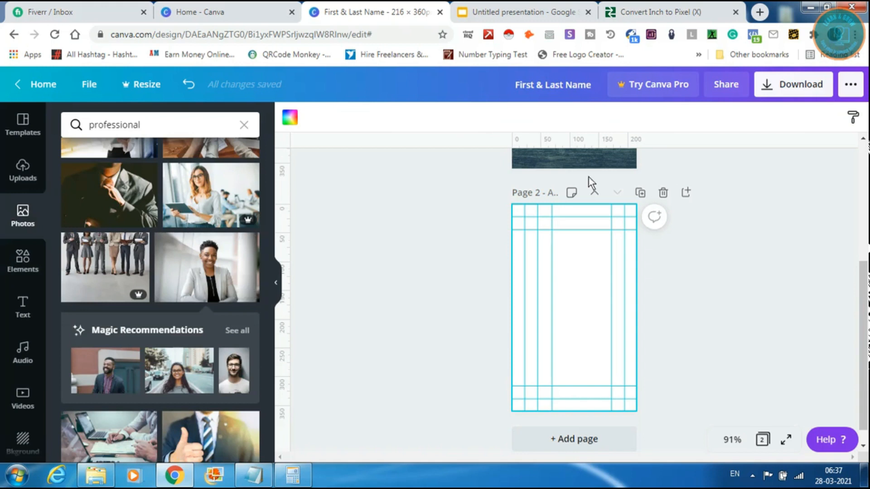
pyautogui.click(158, 129)
pyautogui.write('back')
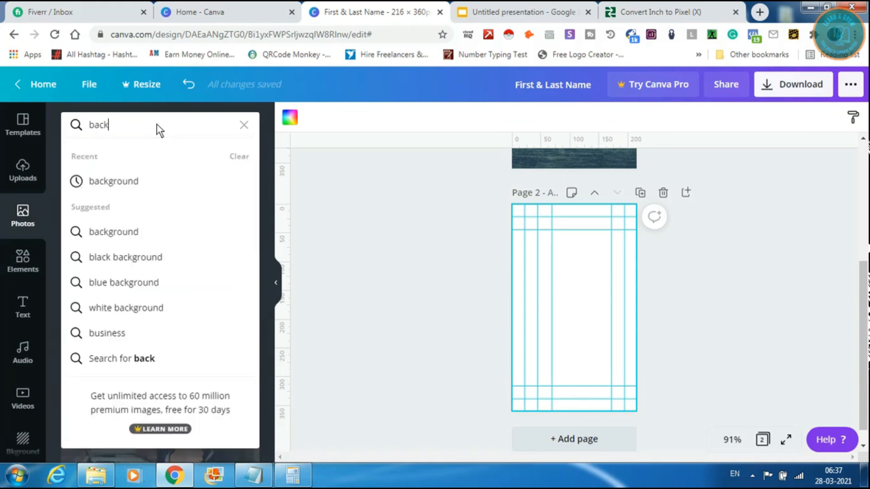
pyautogui.write('ground')
pyautogui.press('Return')
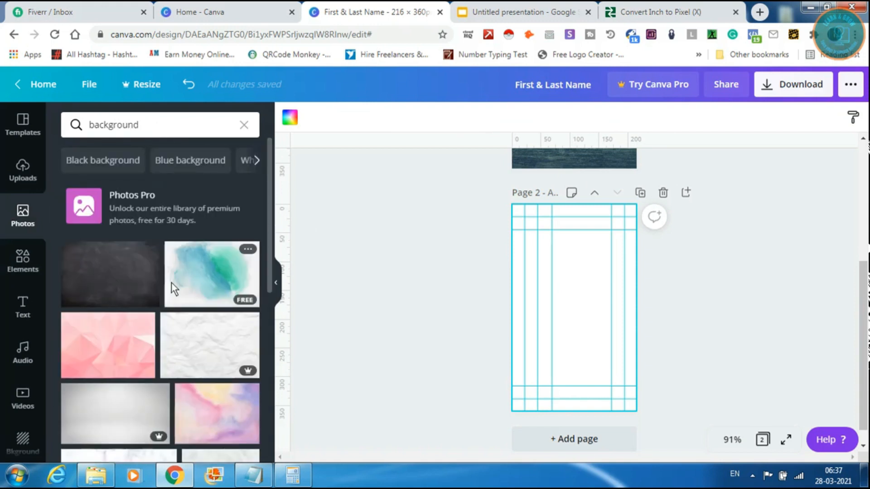
pyautogui.moveTo(267, 189); pyautogui.dragTo(303, 226)
# Step: Copy the first page's textured background onto page 2 and remove the third vertical guide from the left
pyautogui.click(519, 167)
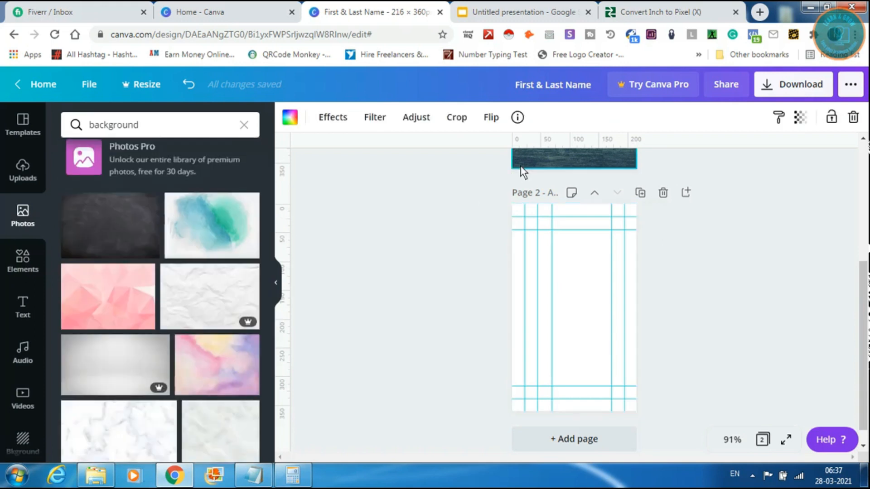
pyautogui.click(578, 287)
pyautogui.hotkey('ctrl', 'v')
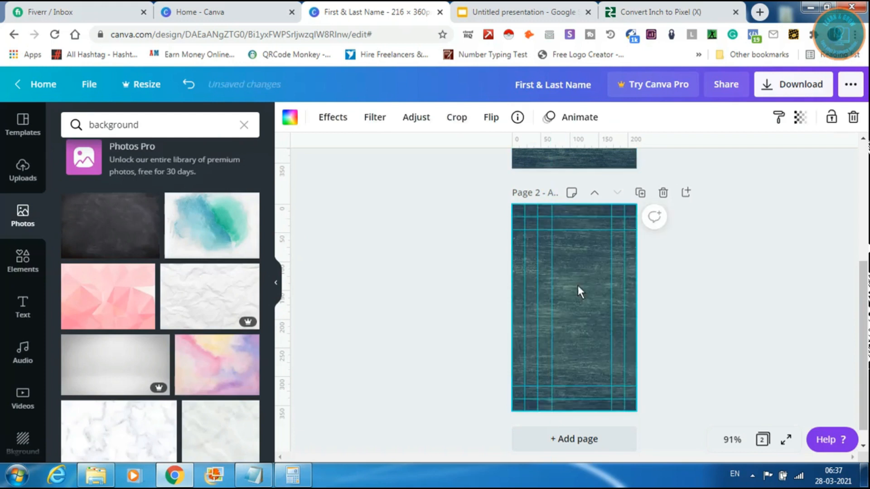
pyautogui.click(692, 291)
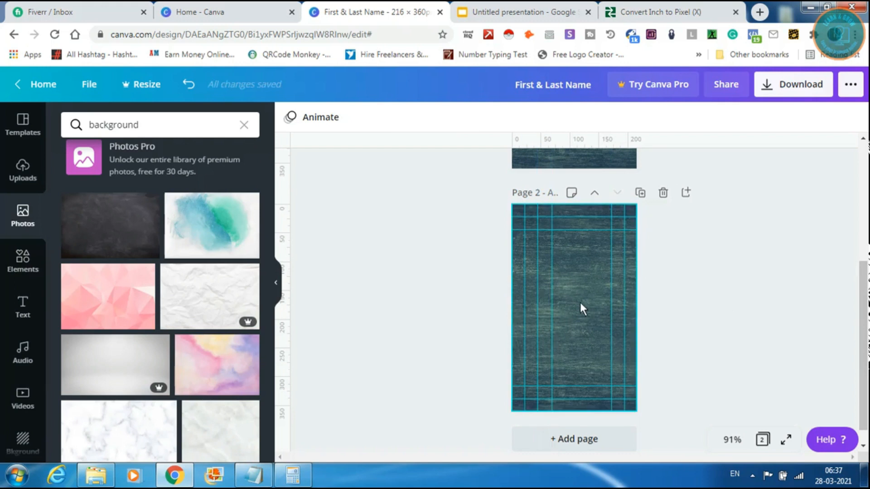
pyautogui.moveTo(552, 305); pyautogui.dragTo(283, 322)
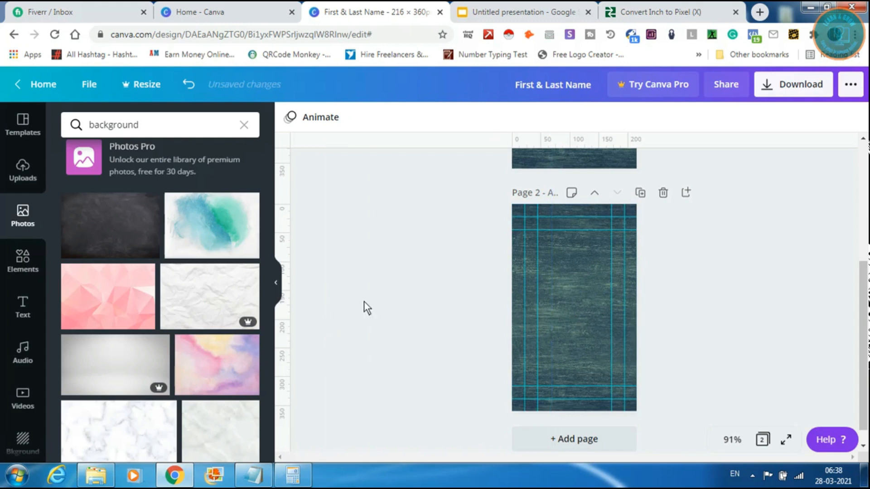
# Step: Search the photos for "logo"
pyautogui.click(115, 132)
pyautogui.doubleClick(115, 131)
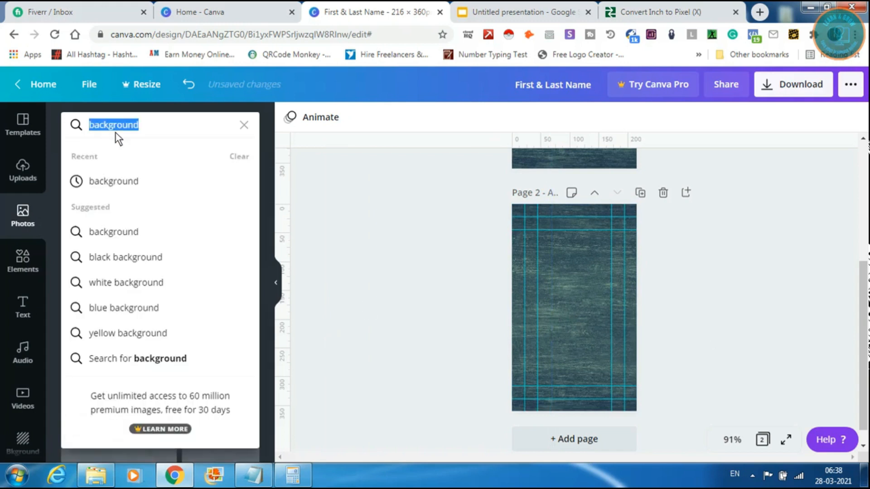
pyautogui.write('logo')
pyautogui.press('Return')
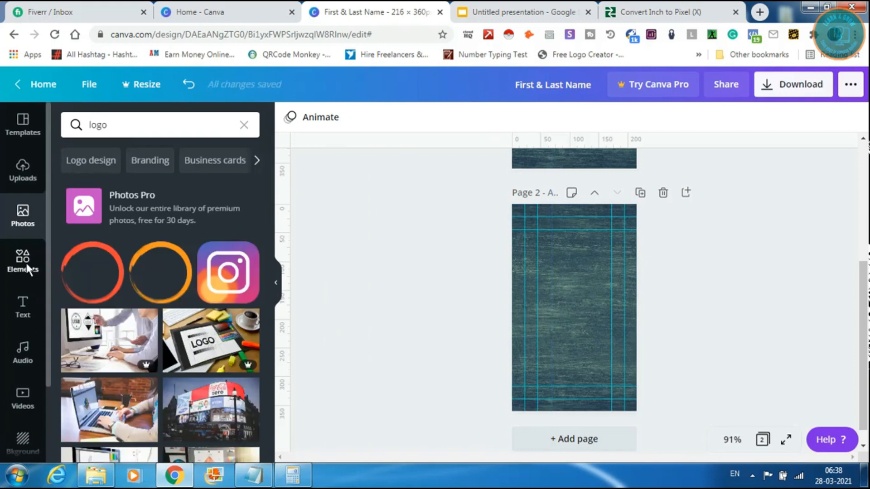
# Step: Search the elements for "logo", add the free blue interlaced-loop logo to page 2, and shrink it to about half size
pyautogui.click(26, 266)
pyautogui.doubleClick(100, 124)
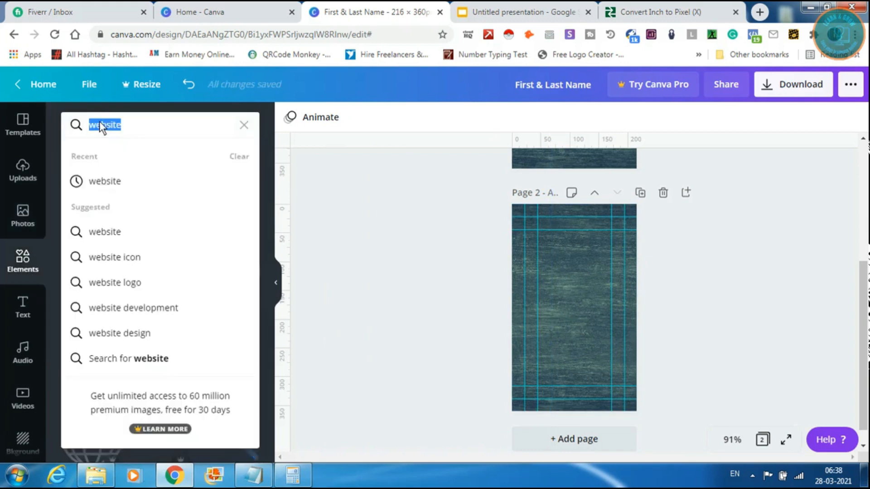
pyautogui.write('logo')
pyautogui.press('Return')
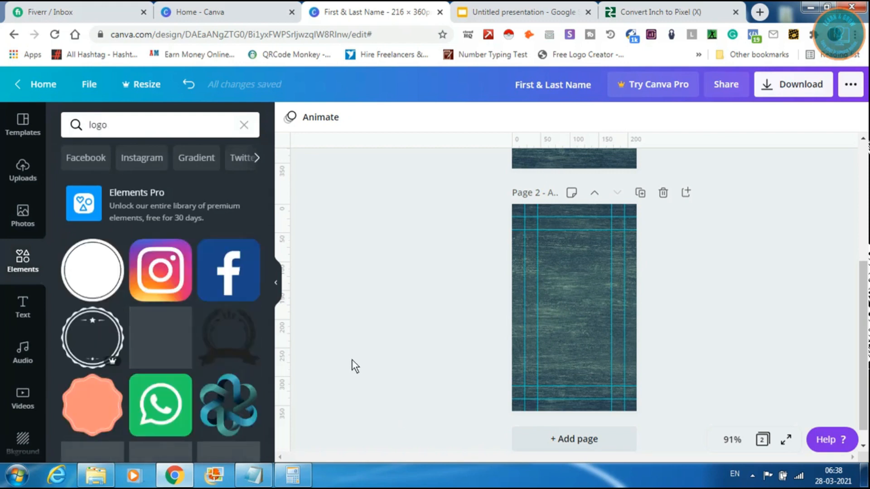
pyautogui.scroll(-5, 269, 369)
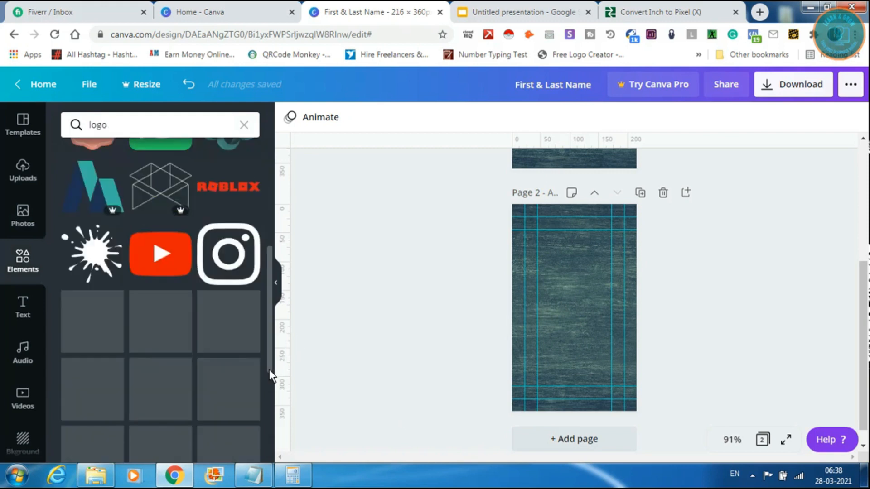
pyautogui.moveTo(269, 281); pyautogui.dragTo(272, 274)
pyautogui.scroll(3, 270, 271)
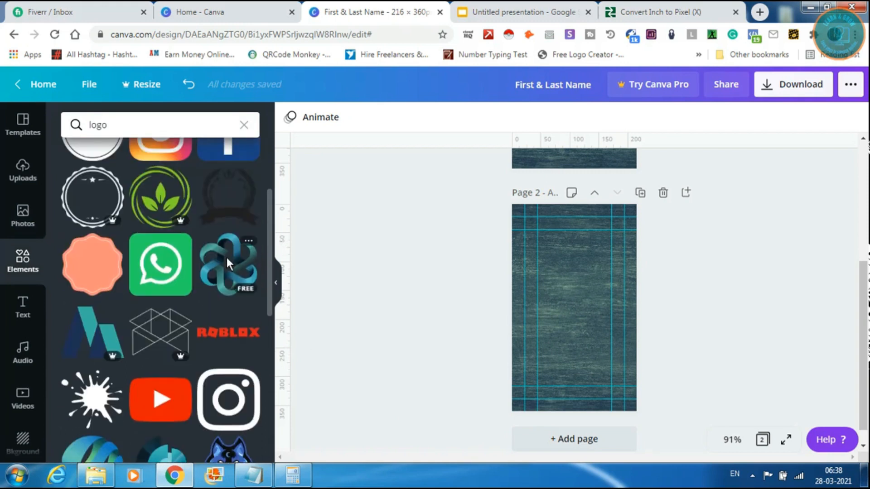
pyautogui.click(227, 258)
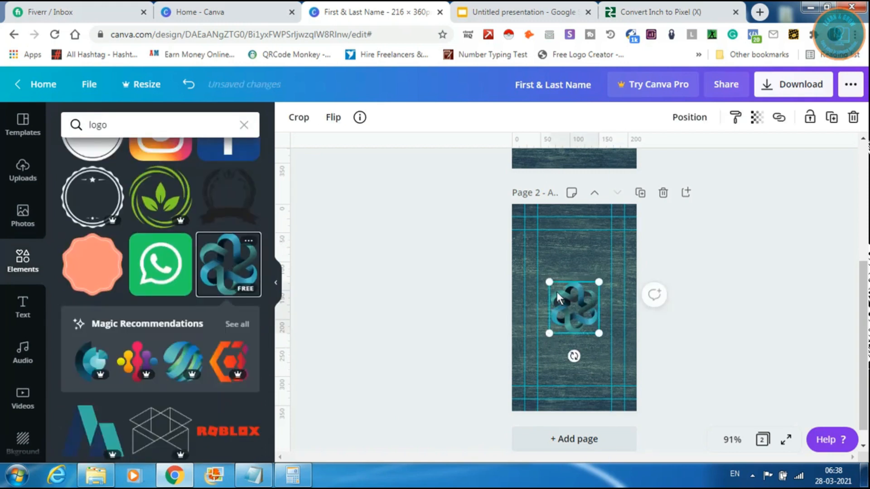
pyautogui.moveTo(549, 282); pyautogui.dragTo(571, 301)
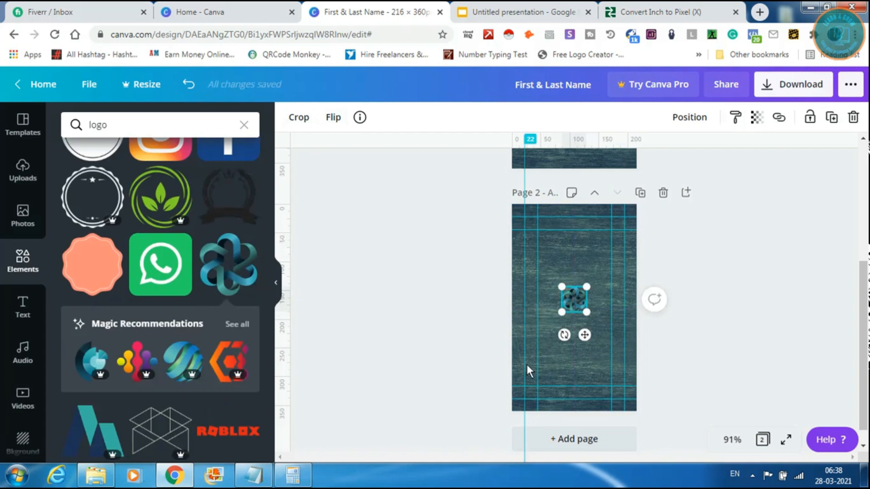
# Step: Add a text box over the logo on page 2 reading "Export Marketing Global"
pyautogui.press('t')
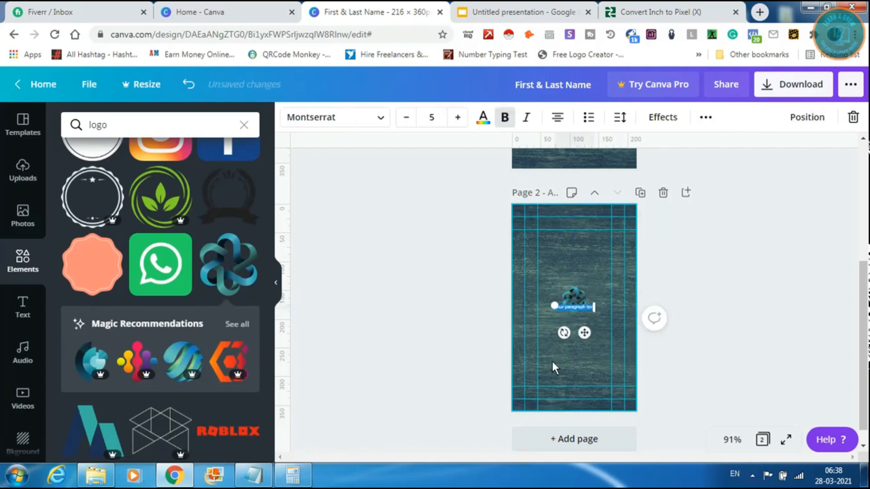
pyautogui.click(275, 282)
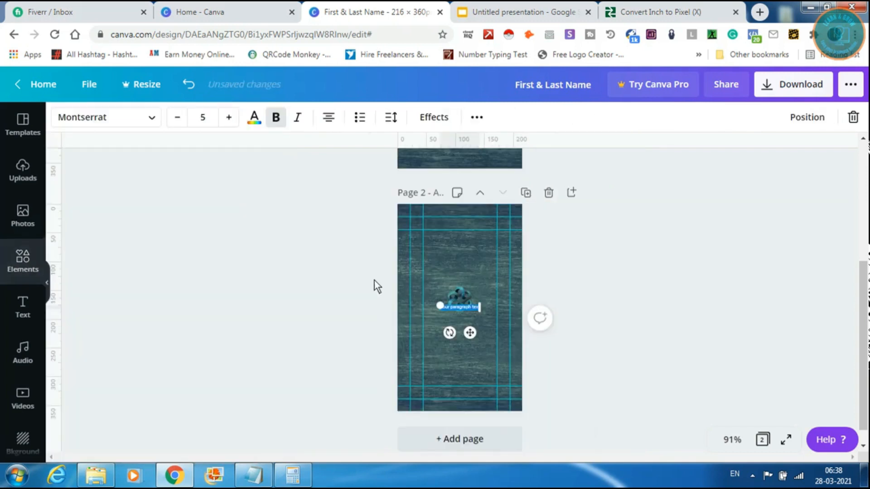
pyautogui.click(732, 440)
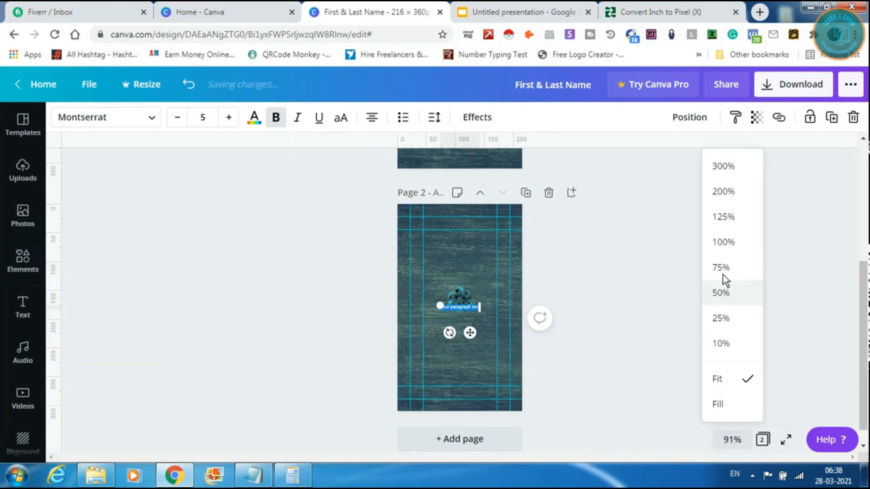
pyautogui.click(724, 224)
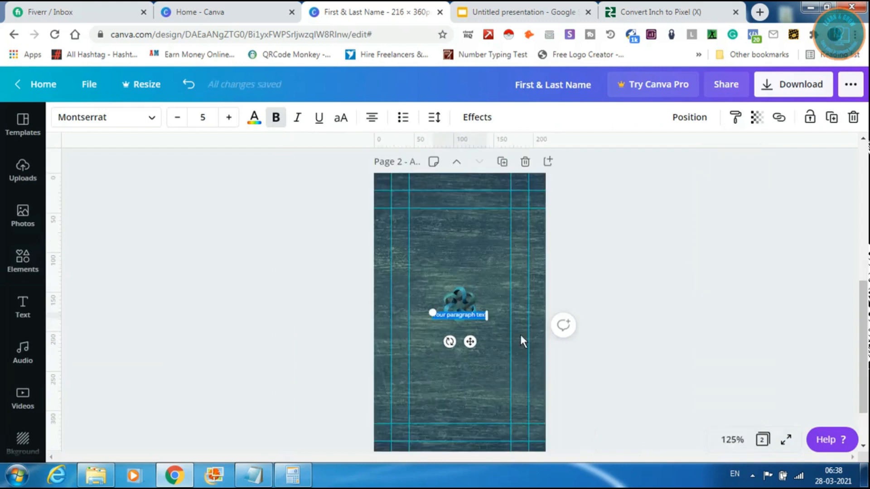
pyautogui.click(439, 316)
pyautogui.tripleClick(443, 317)
pyautogui.write('Export Market')
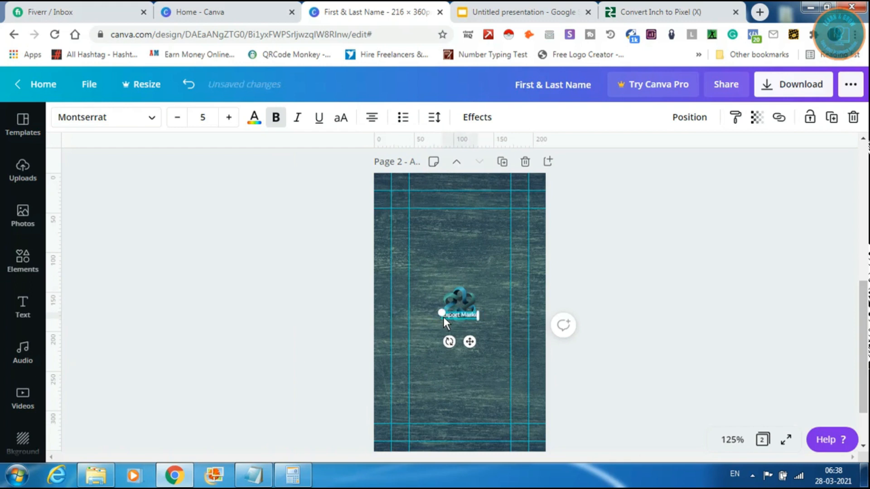
pyautogui.write('ing Go')
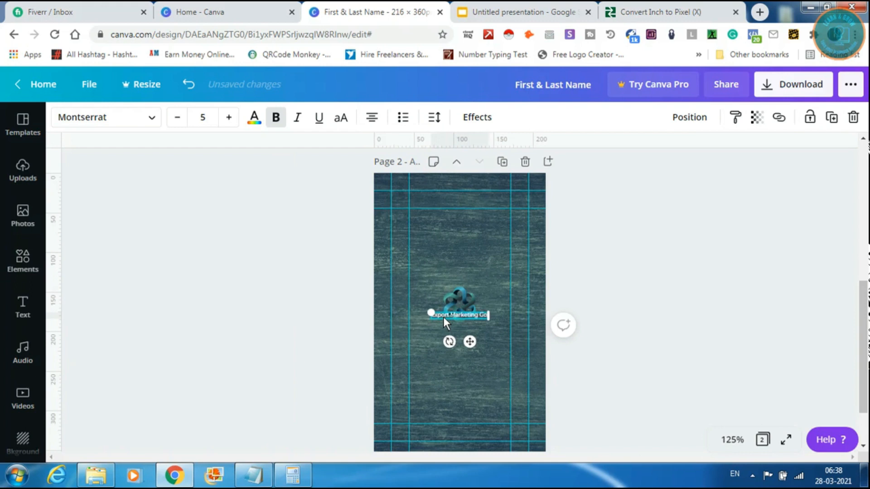
pyautogui.press('BackSpace')
pyautogui.write('lobal')
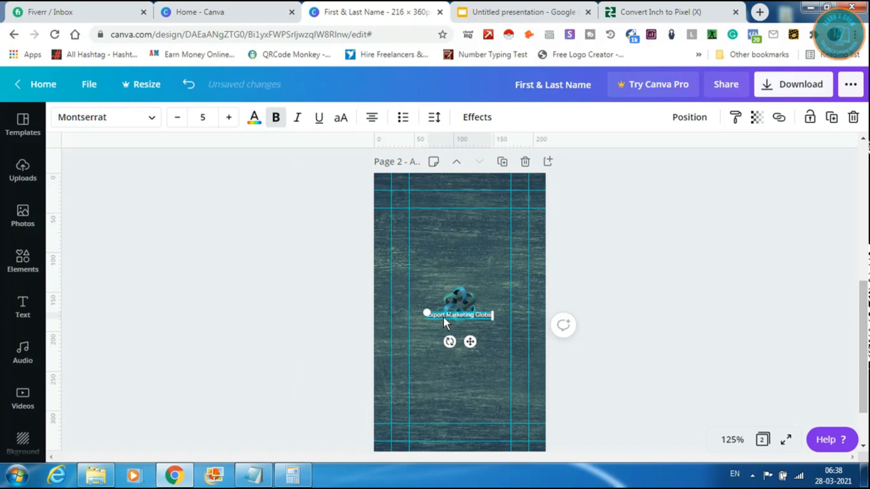
# Step: Move the company name just below the logo and set its font size to 7
pyautogui.click(468, 305)
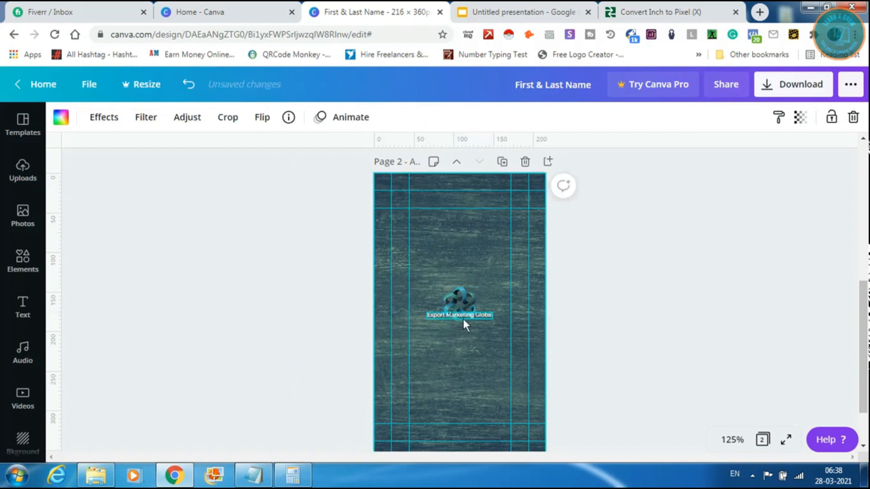
pyautogui.click(464, 318)
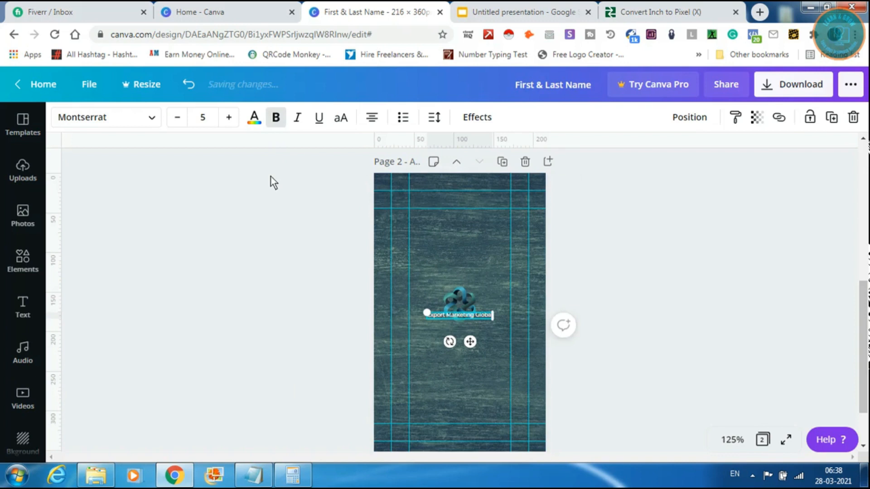
pyautogui.click(229, 117)
pyautogui.click(229, 117)
pyautogui.click(229, 117)
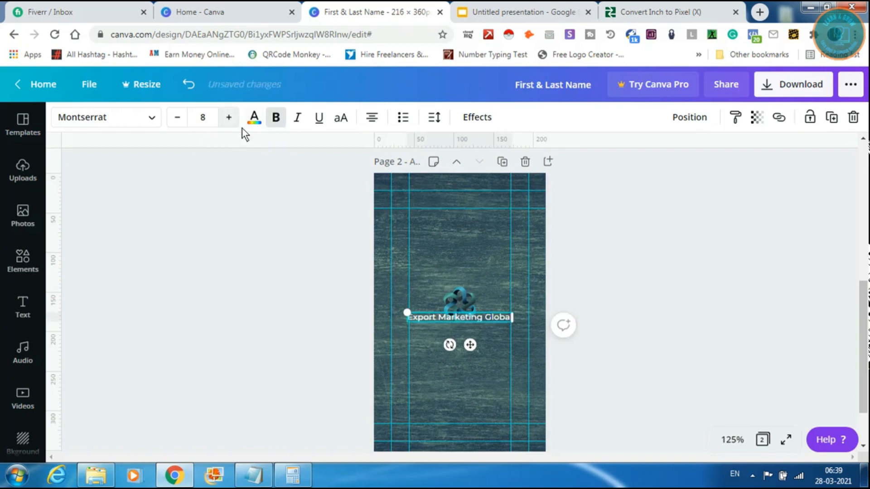
pyautogui.moveTo(485, 316); pyautogui.dragTo(485, 333)
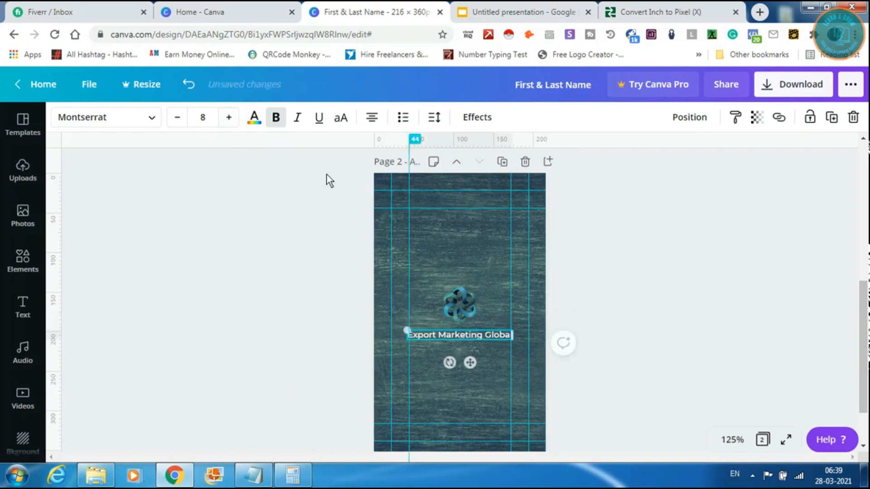
pyautogui.click(177, 118)
pyautogui.click(504, 388)
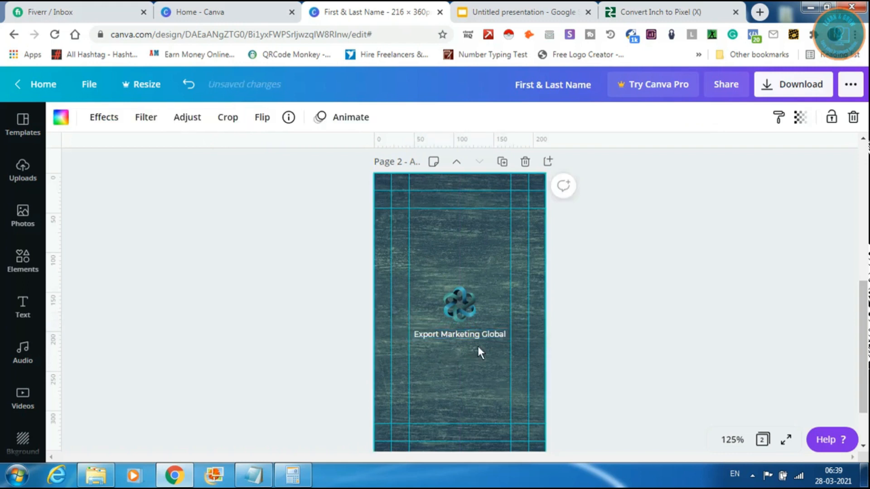
# Step: Set the company name's font to Montserrat Extra-Bold and colour it yellow
pyautogui.click(472, 335)
pyautogui.click(154, 116)
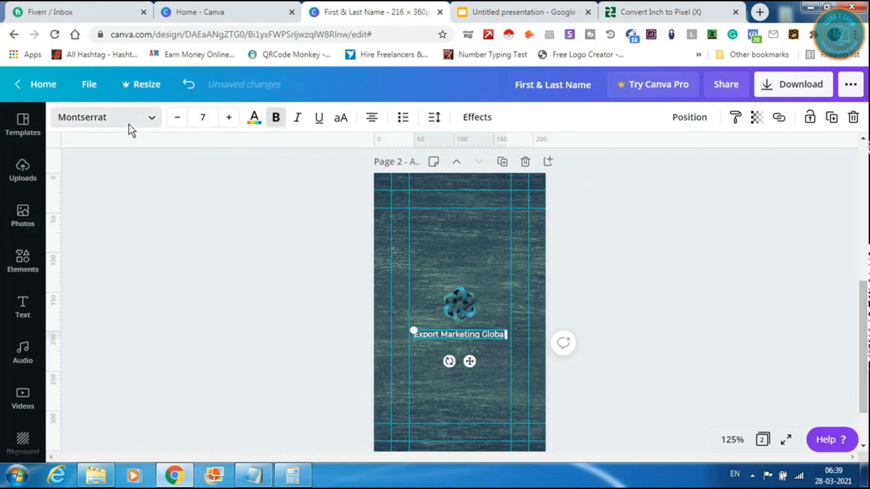
pyautogui.click(130, 256)
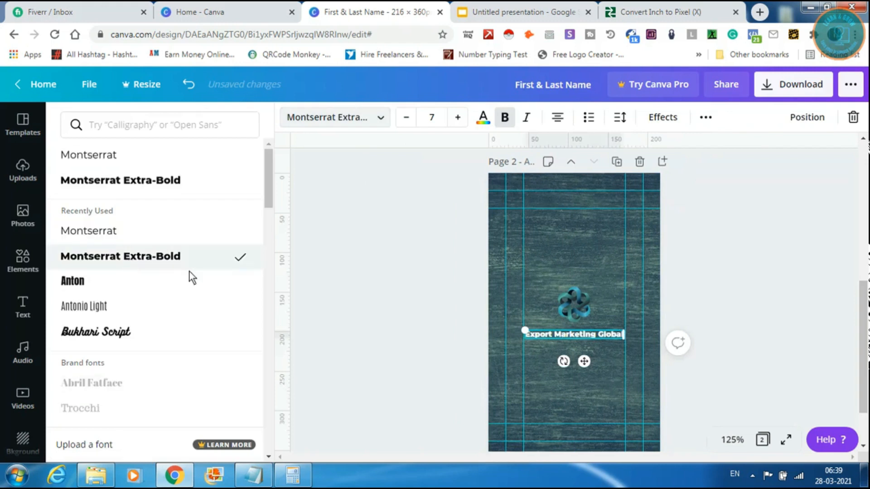
pyautogui.click(487, 122)
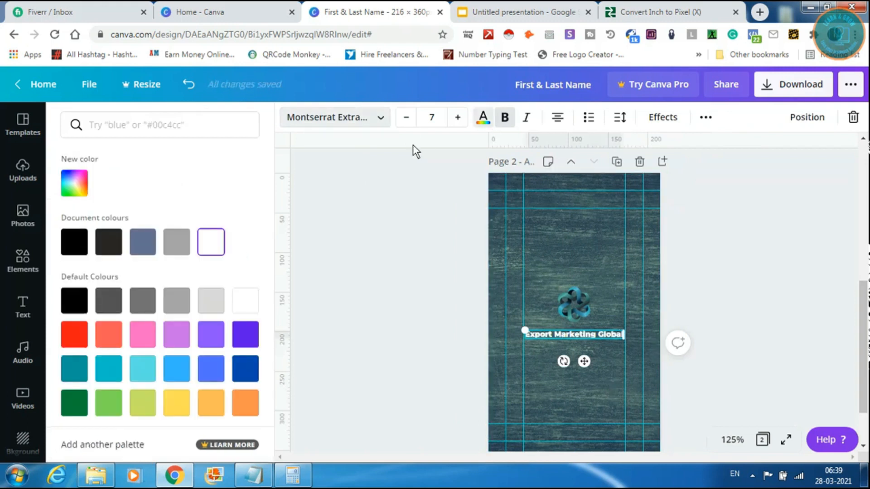
pyautogui.click(169, 403)
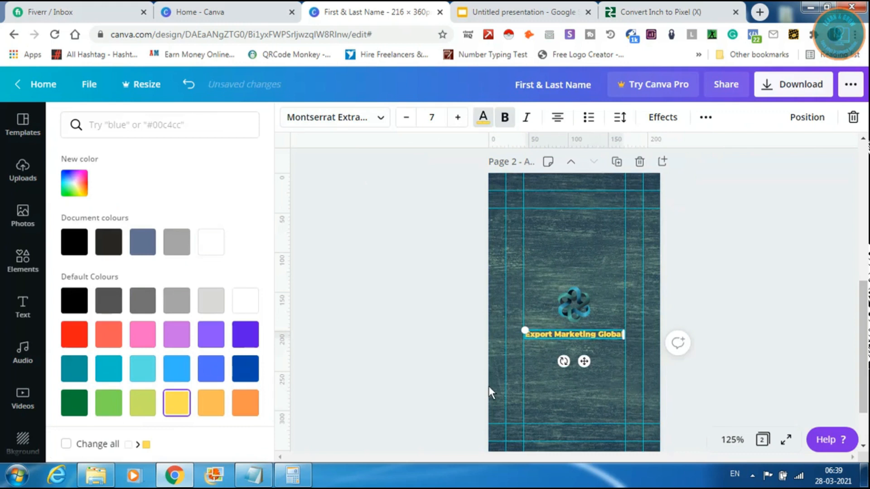
pyautogui.click(578, 268)
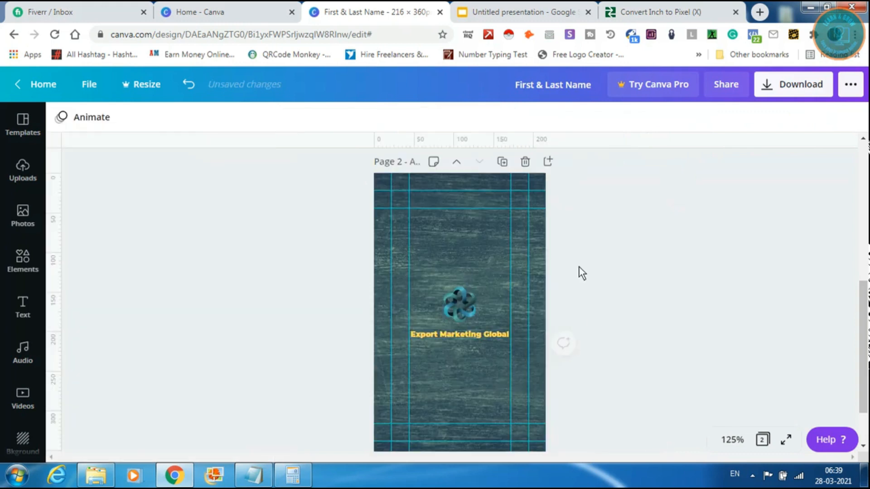
# Step: Nudge the company name slightly closer to the logo and centre it horizontally on the page
pyautogui.click(482, 365)
pyautogui.doubleClick(469, 335)
pyautogui.moveTo(469, 335)
pyautogui.mouseDown()
pyautogui.moveTo(469, 352)
pyautogui.moveTo(468, 335)
pyautogui.mouseUp()
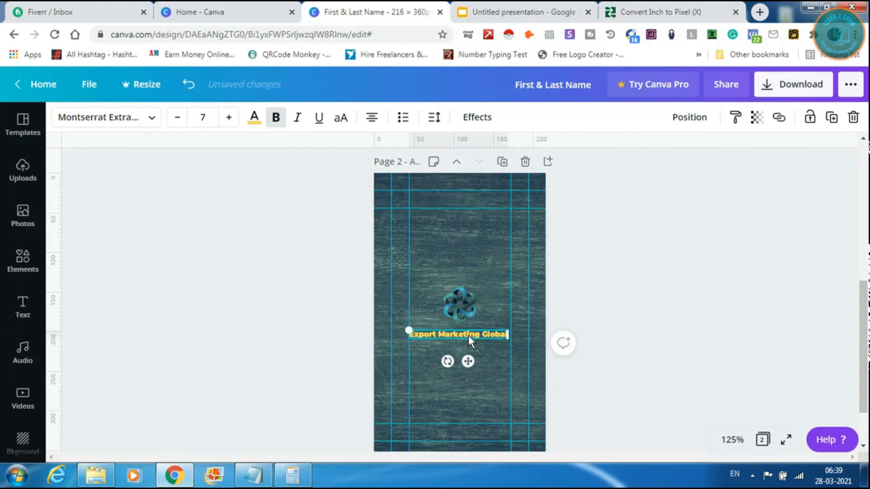
pyautogui.moveTo(469, 334); pyautogui.dragTo(468, 333)
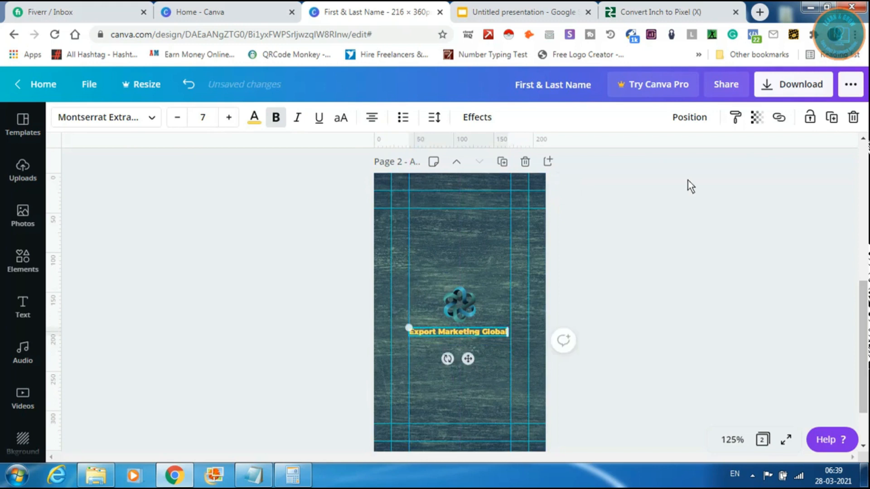
pyautogui.click(690, 117)
pyautogui.click(636, 227)
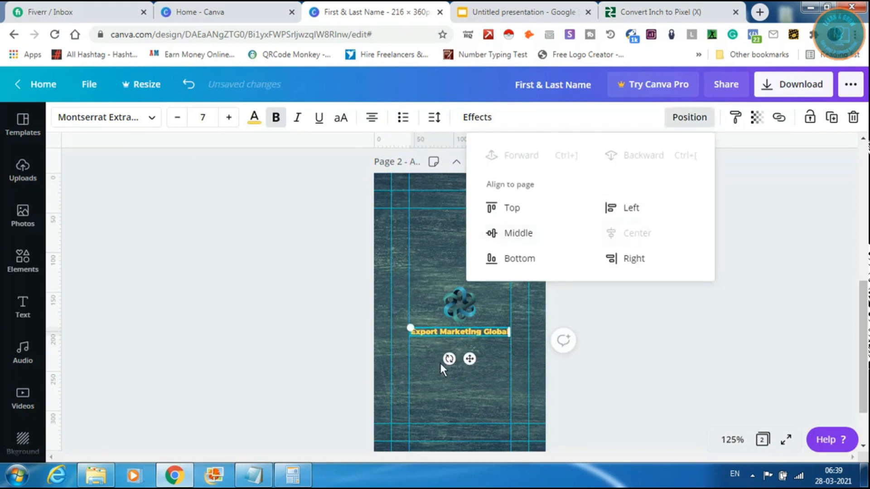
# Step: Duplicate the company name directly below itself and replace the copy's text with "Striving for better quality"
pyautogui.click(423, 371)
pyautogui.click(423, 371)
pyautogui.click(443, 336)
pyautogui.moveTo(442, 333)
pyautogui.mouseDown()
pyautogui.moveTo(445, 360)
pyautogui.moveTo(443, 349)
pyautogui.mouseUp()
pyautogui.doubleClick(439, 348)
pyautogui.write('Sr')
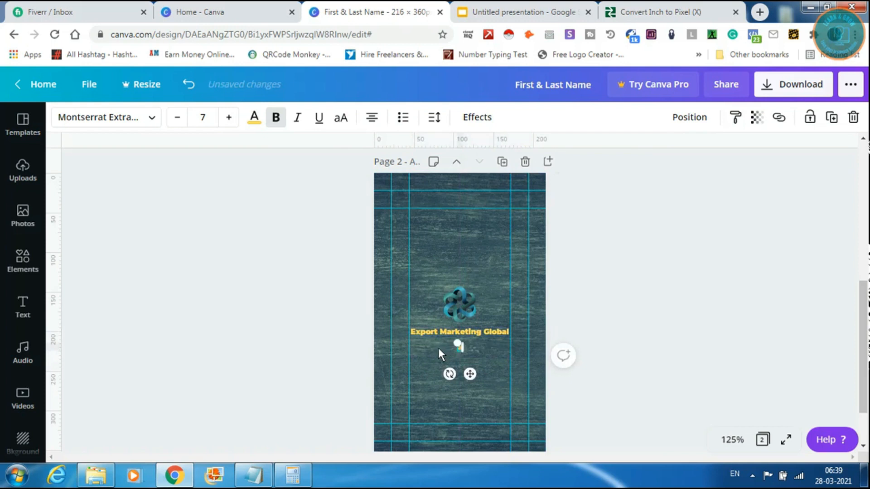
pyautogui.press('BackSpace')
pyautogui.write('iving for')
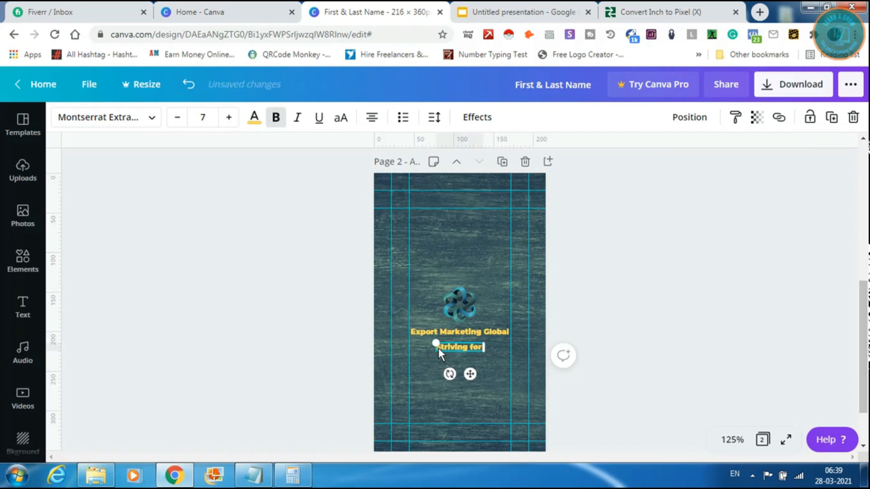
pyautogui.write(' better')
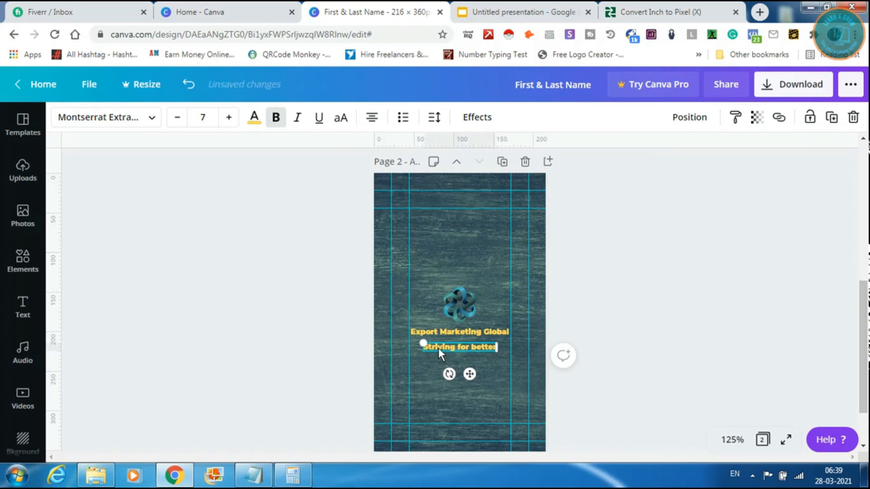
pyautogui.write(' quality')
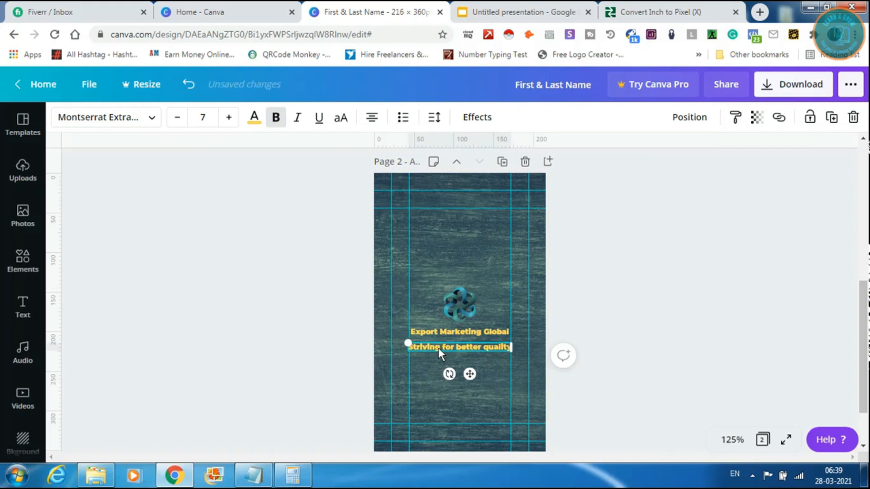
# Step: Format the tagline below the company name in Montserrat at size 6 and colour it white
pyautogui.click(500, 301)
pyautogui.click(139, 119)
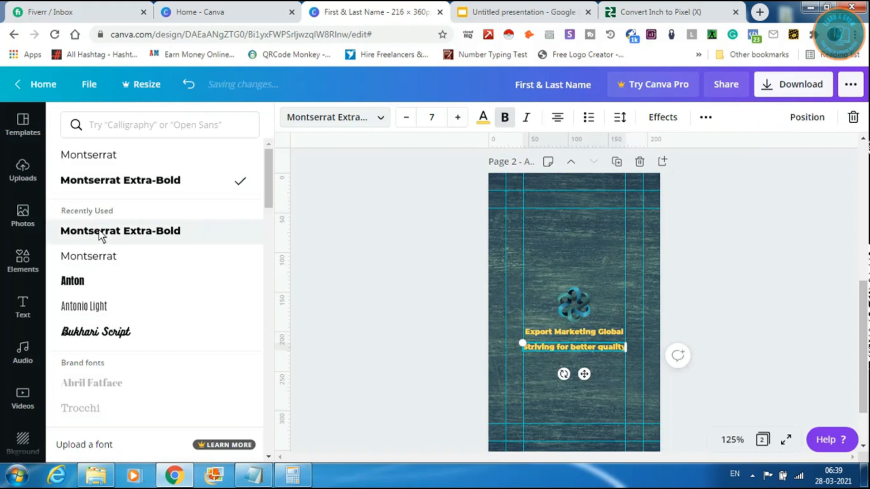
pyautogui.click(88, 254)
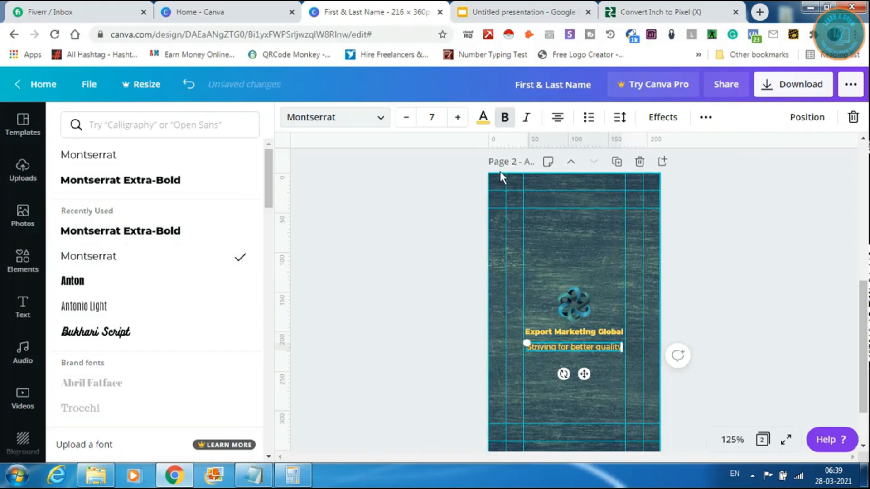
pyautogui.click(403, 117)
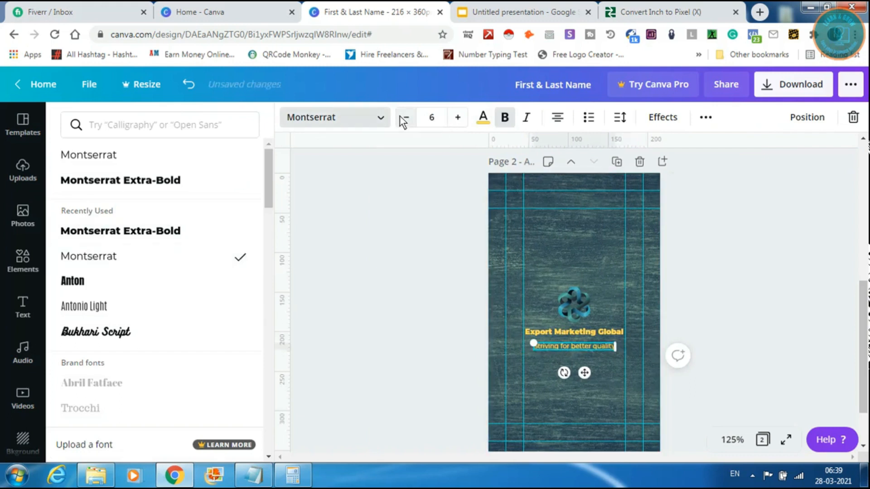
pyautogui.click(483, 116)
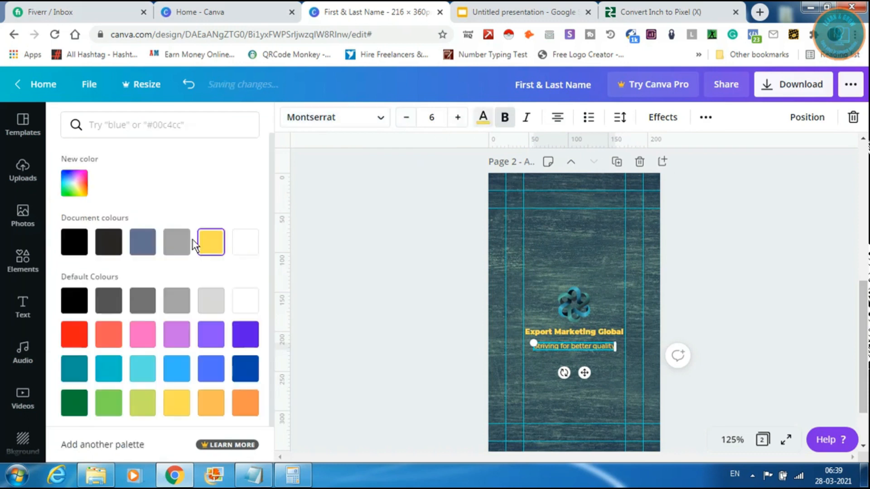
pyautogui.click(611, 276)
pyautogui.click(472, 370)
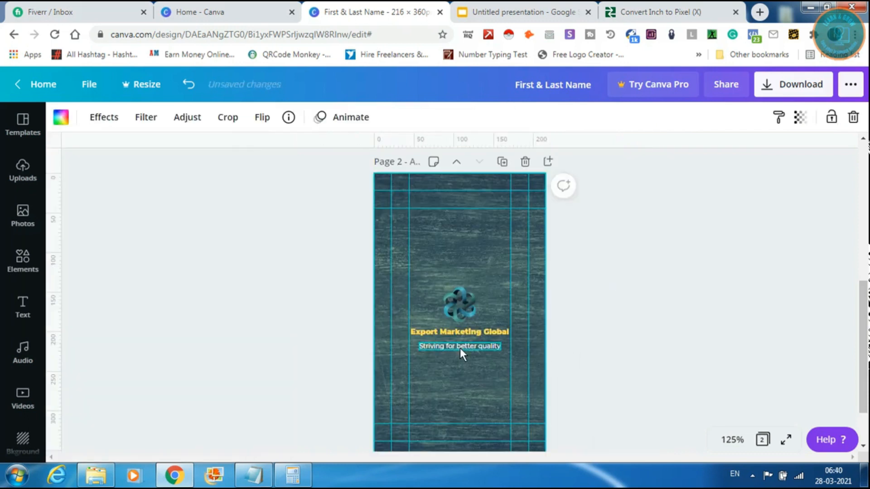
pyautogui.click(453, 348)
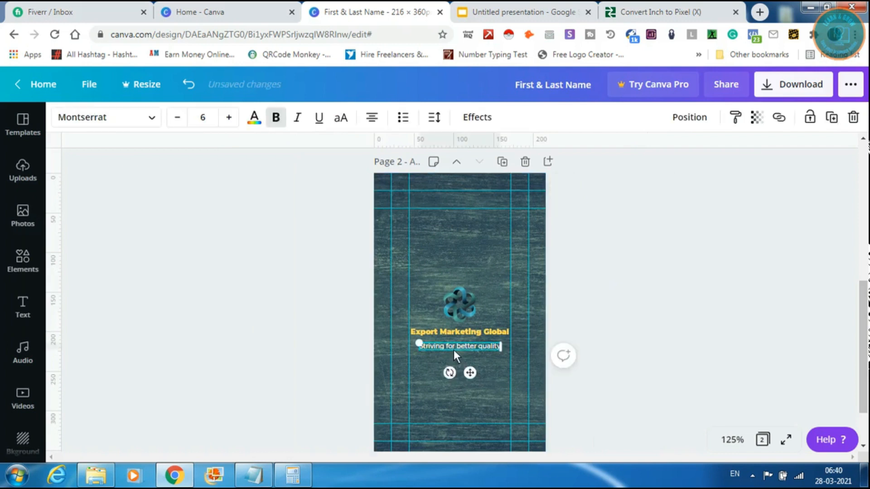
pyautogui.moveTo(453, 351); pyautogui.dragTo(442, 373)
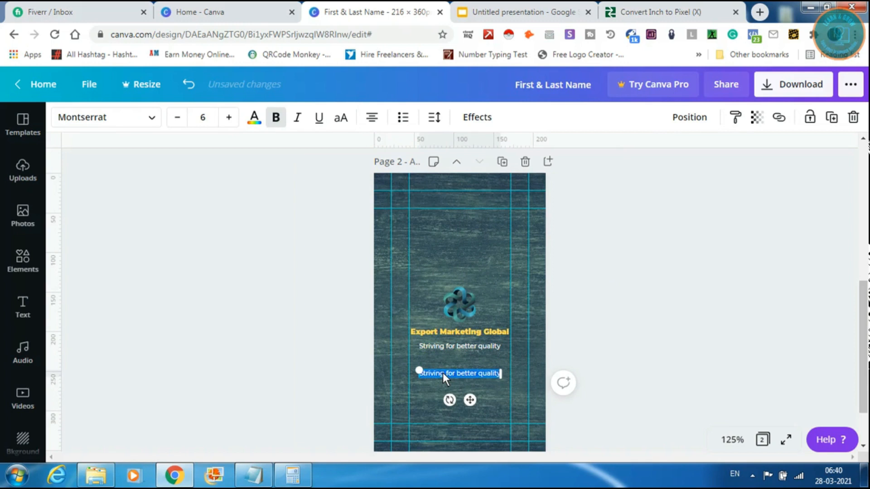
pyautogui.write('www')
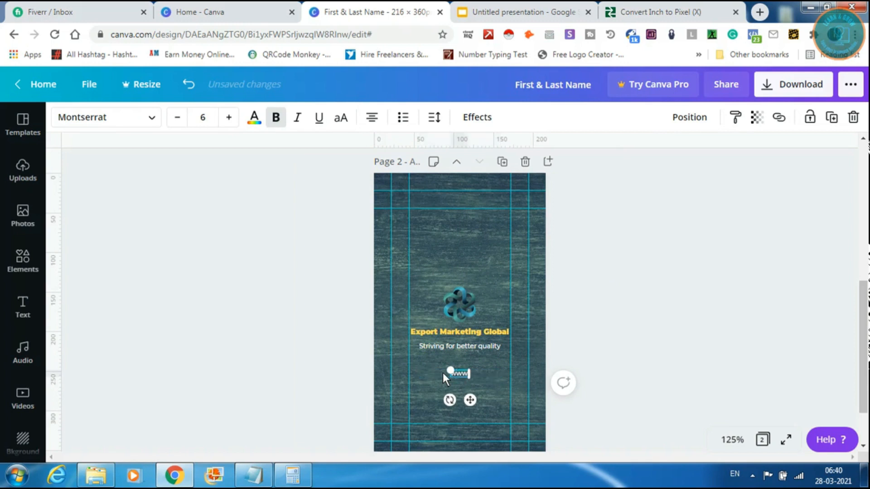
pyautogui.write('.websi')
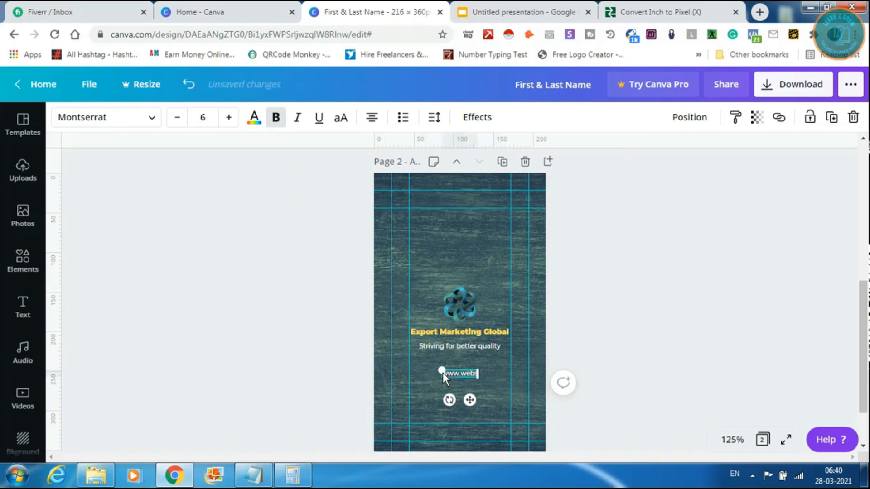
pyautogui.write('te.com')
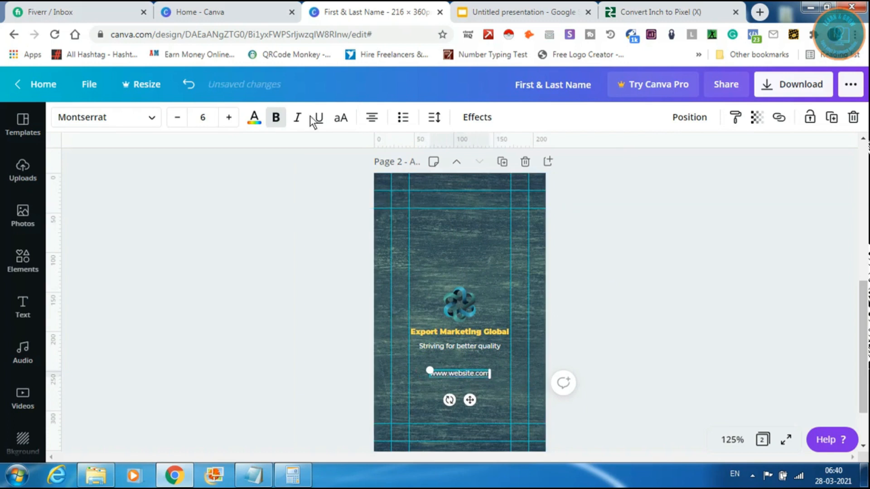
# Step: Set the website line's font size to 9
pyautogui.click(229, 118)
pyautogui.click(229, 117)
pyautogui.click(229, 117)
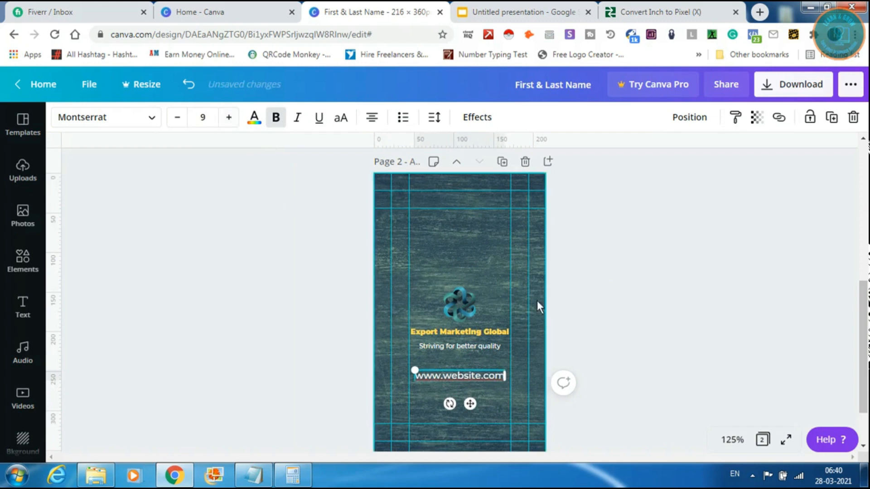
pyautogui.click(483, 268)
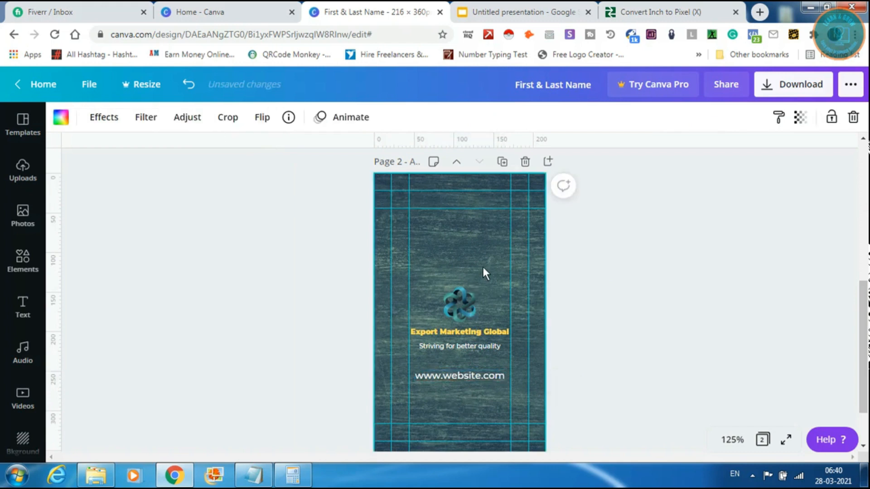
# Step: Move the logo, company name, tagline and website line together up to the vertical centre of page 2
pyautogui.moveTo(484, 399); pyautogui.dragTo(433, 286)
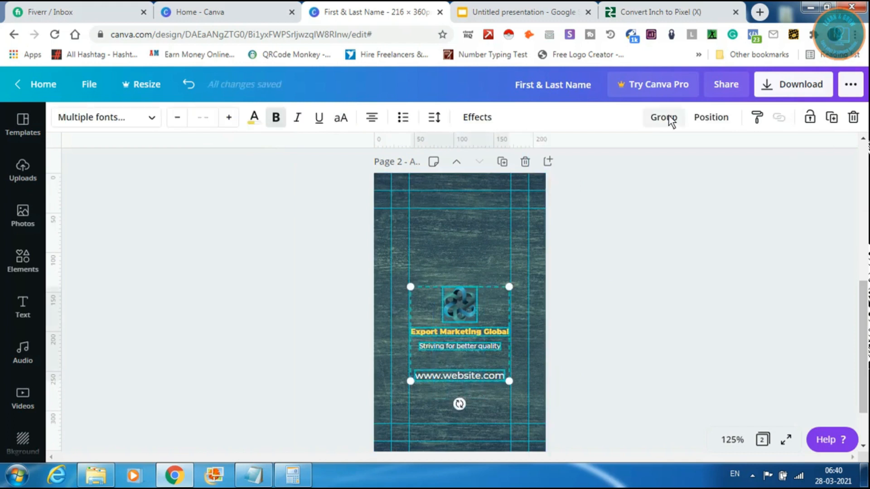
pyautogui.moveTo(461, 309); pyautogui.dragTo(460, 290)
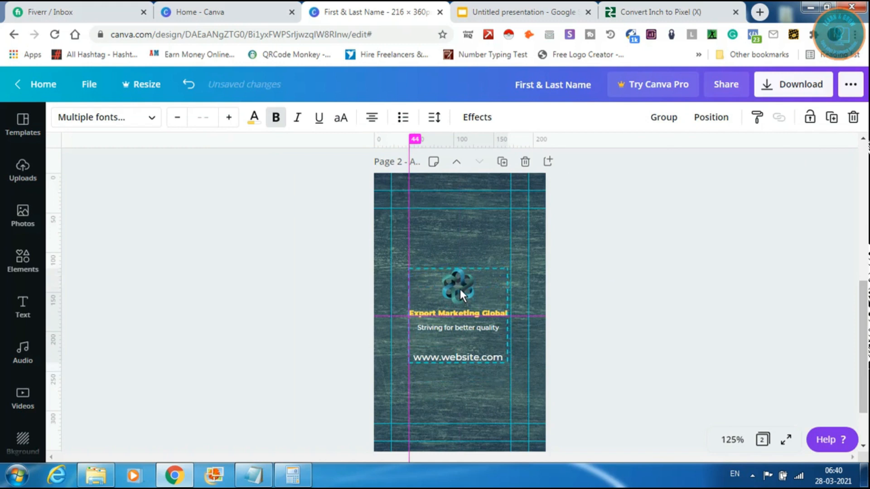
pyautogui.click(487, 406)
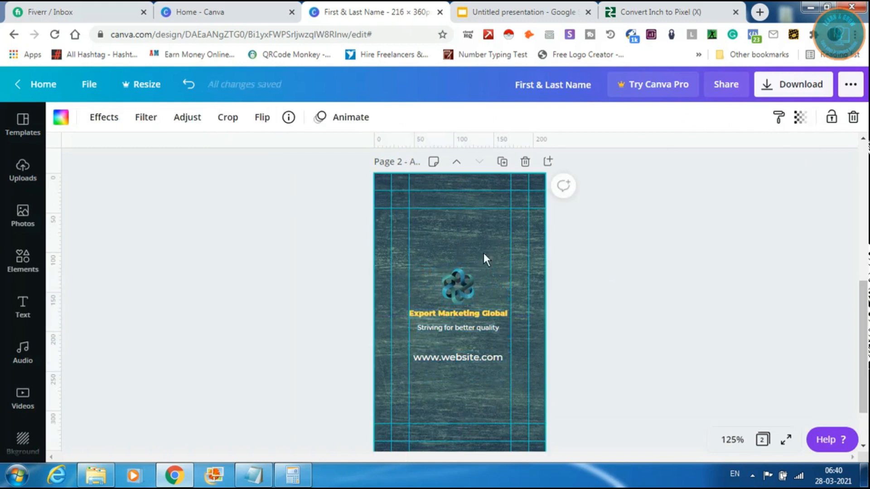
pyautogui.click(337, 322)
pyautogui.scroll(5, 337, 322)
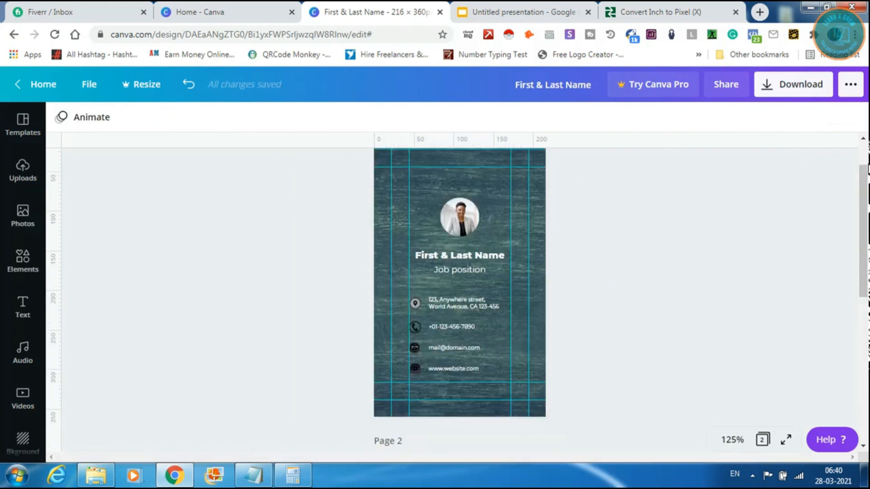
pyautogui.scroll(-5, 416, 232)
pyautogui.scroll(3, 416, 233)
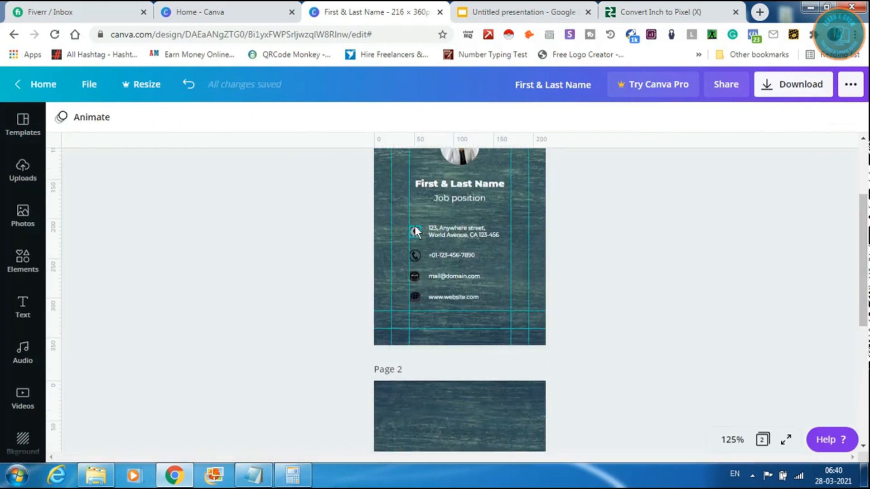
pyautogui.scroll(-5, 851, 335)
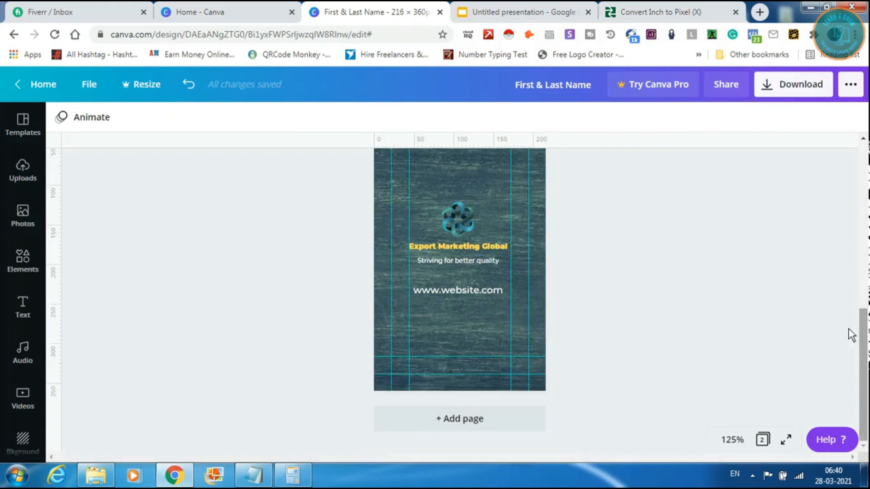
# Step: Search the photos for "business" and set the blue skyscraper photo as page 2's background
pyautogui.click(11, 214)
pyautogui.click(102, 127)
pyautogui.doubleClick(102, 127)
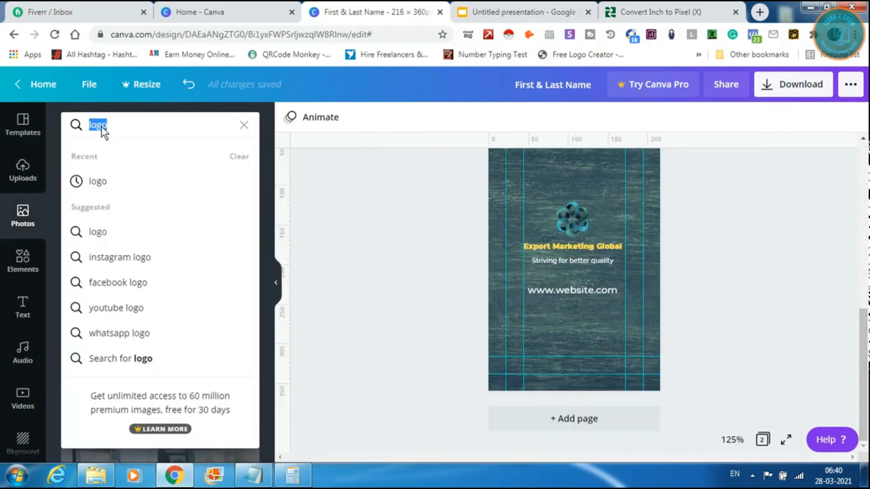
pyautogui.write('business')
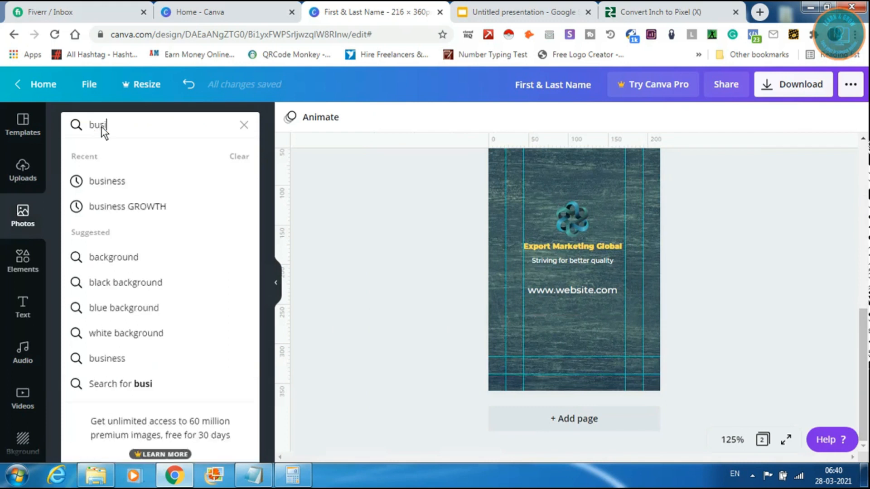
pyautogui.press('Return')
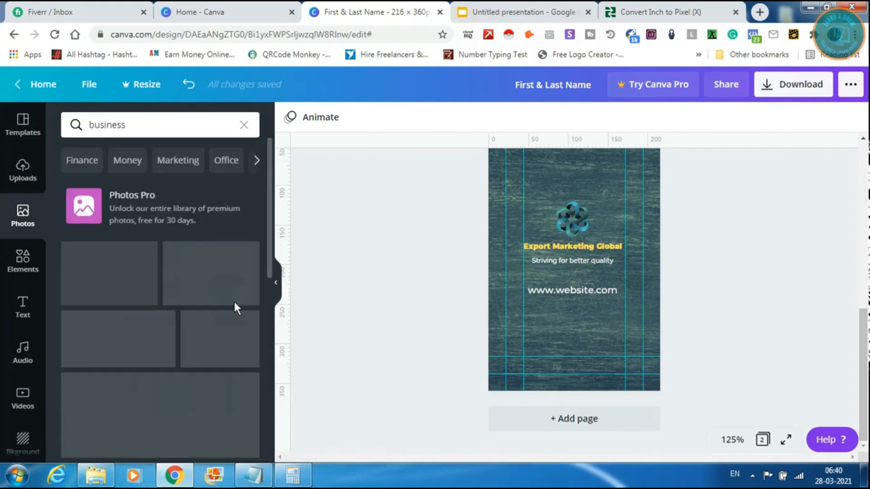
pyautogui.moveTo(127, 268); pyautogui.dragTo(499, 196)
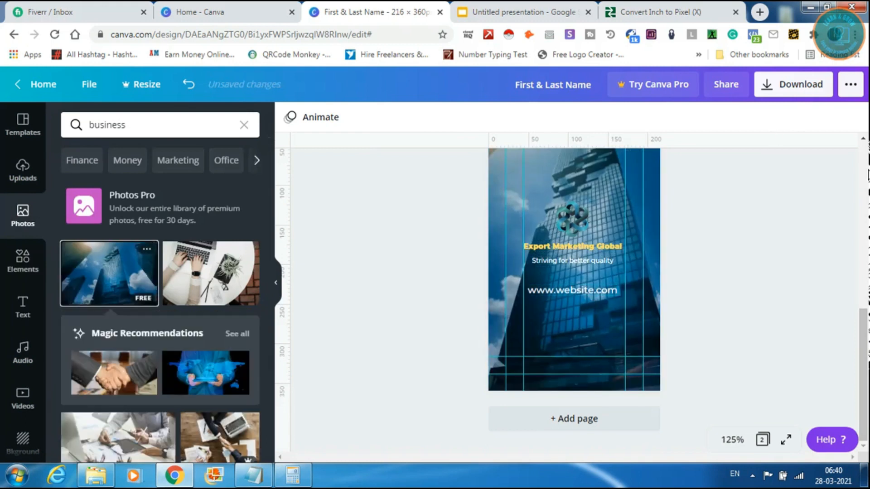
pyautogui.scroll(5, 867, 199)
pyautogui.scroll(-3, 783, 289)
# Step: Set the transparency of page 2's skyscraper background to 42
pyautogui.click(613, 293)
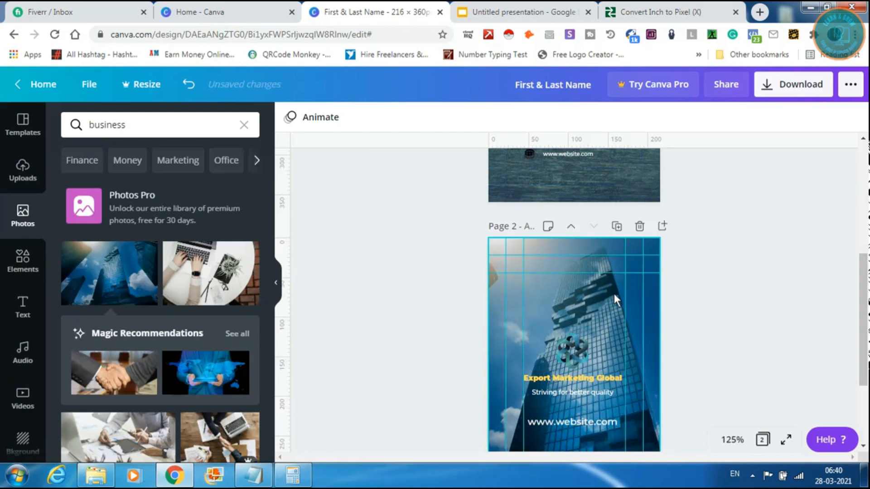
pyautogui.click(800, 118)
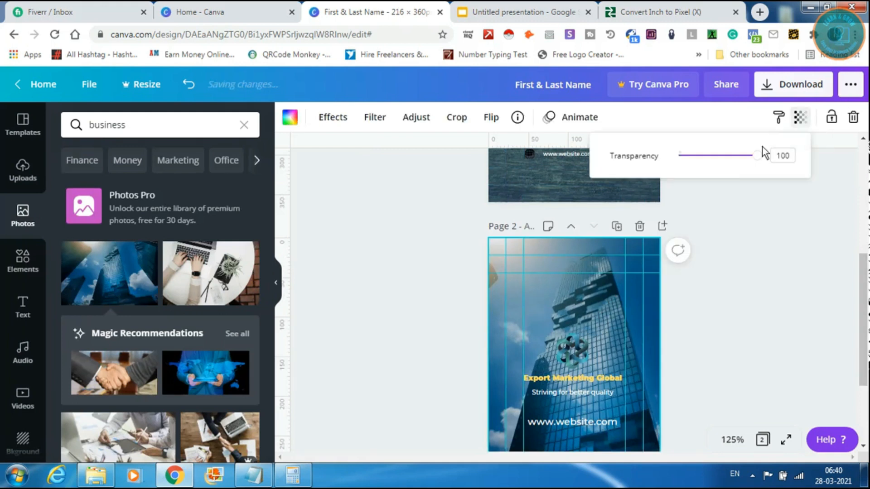
pyautogui.moveTo(751, 159); pyautogui.dragTo(712, 169)
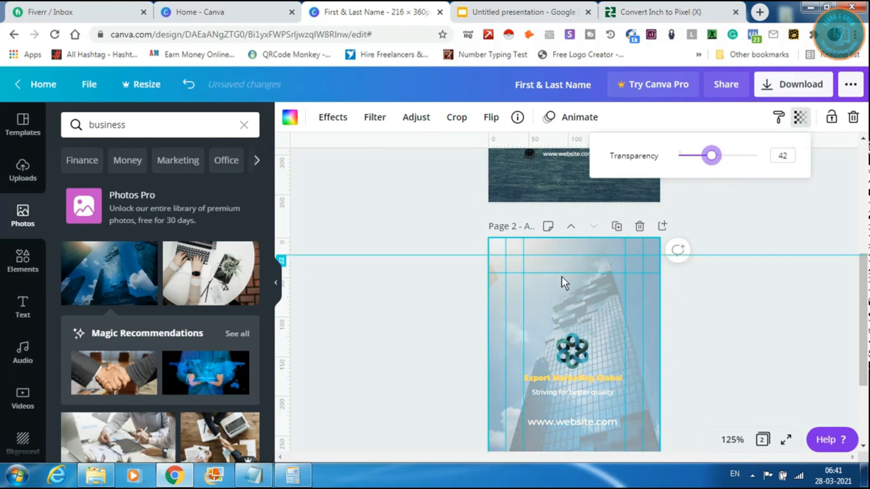
pyautogui.click(488, 322)
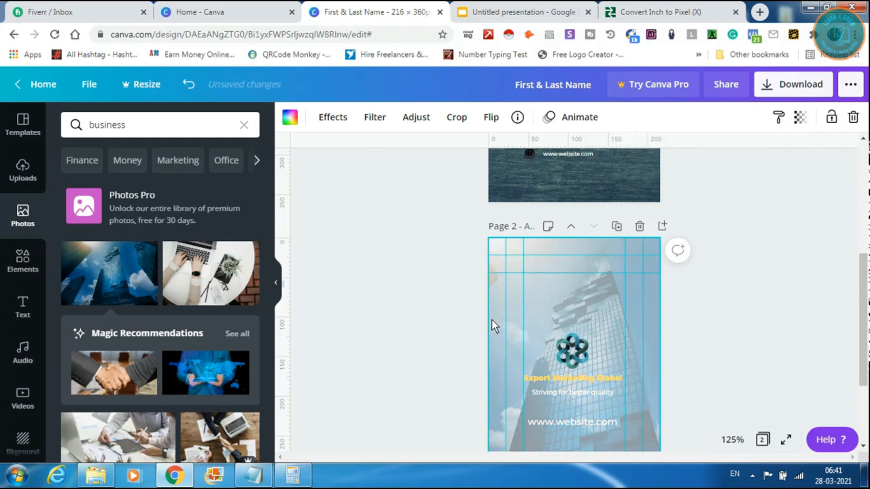
# Step: Set the colour behind page 2's semi-transparent skyscraper photo to black
pyautogui.click(288, 119)
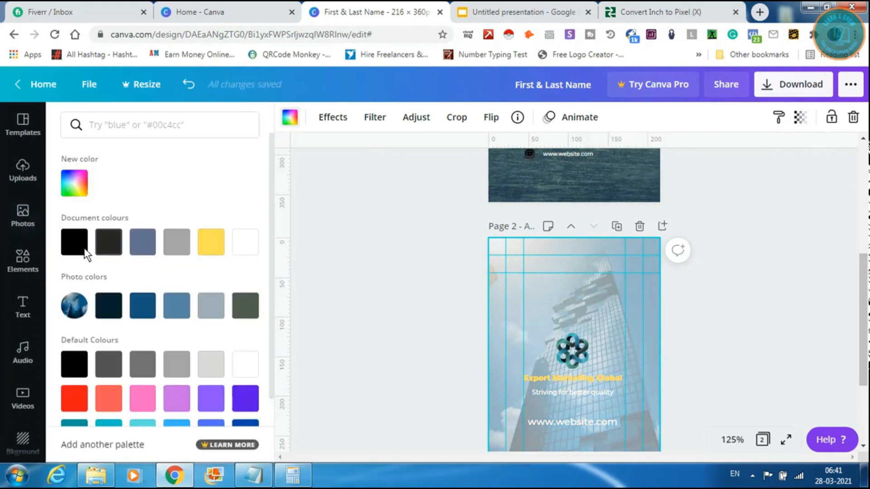
pyautogui.click(82, 247)
pyautogui.moveTo(863, 314); pyautogui.dragTo(863, 370)
pyautogui.click(672, 265)
# Step: Examine the logo and text against page 2's background and compare the page with page 1
pyautogui.click(581, 228)
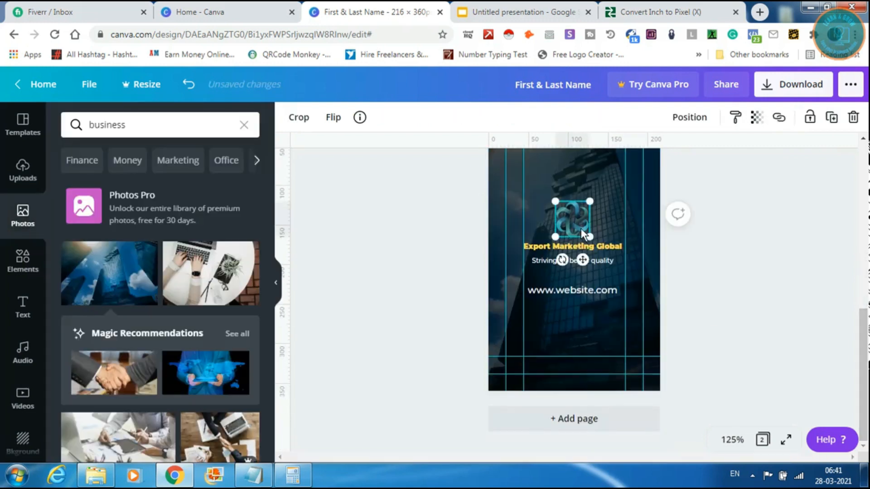
pyautogui.click(585, 333)
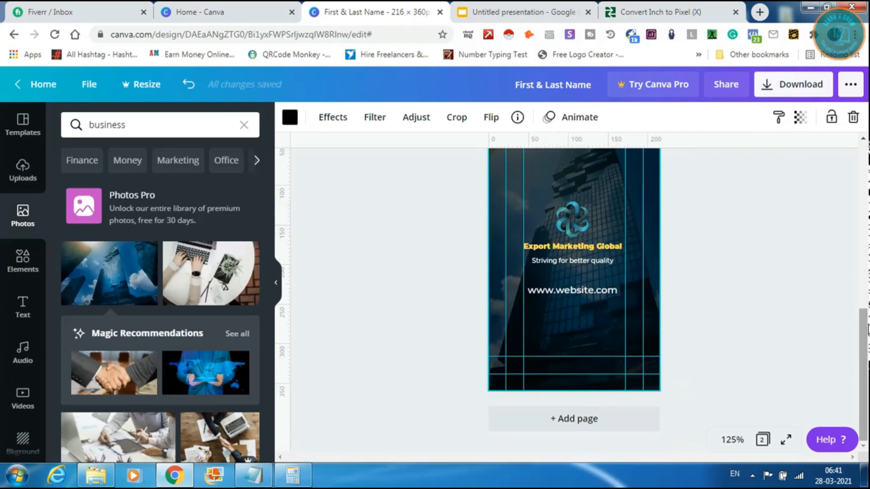
pyautogui.moveTo(864, 331); pyautogui.dragTo(867, 187)
pyautogui.click(550, 180)
pyautogui.moveTo(867, 249); pyautogui.dragTo(865, 351)
pyautogui.click(585, 275)
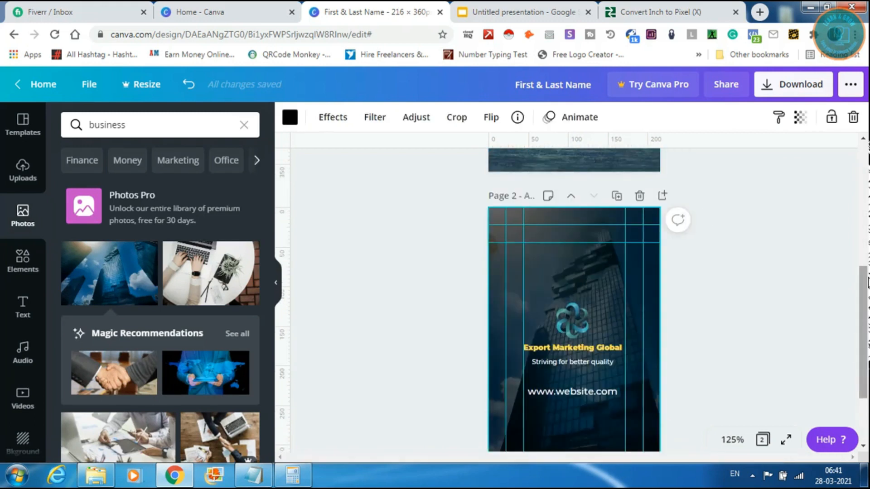
pyautogui.moveTo(868, 279); pyautogui.dragTo(866, 316)
pyautogui.click(814, 310)
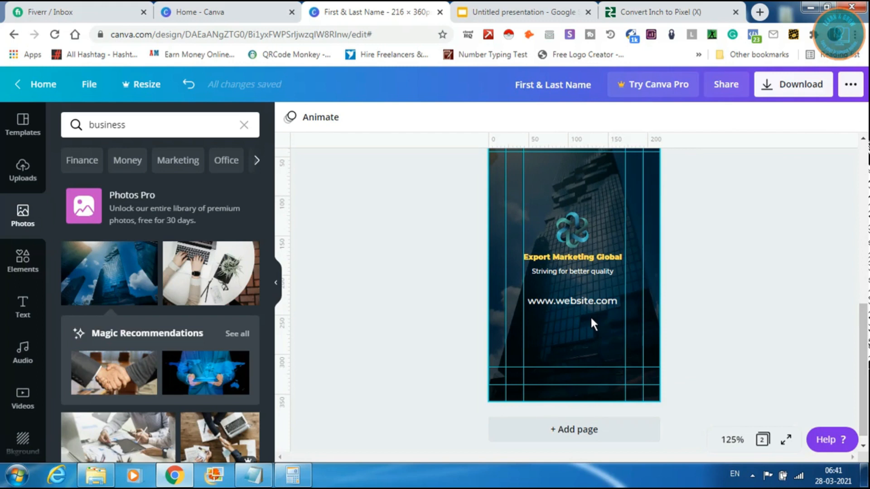
# Step: Move the website line closer to the tagline and duplicate it below, replacing the copy's text with "/facebook"
pyautogui.click(565, 302)
pyautogui.moveTo(565, 302); pyautogui.dragTo(559, 293)
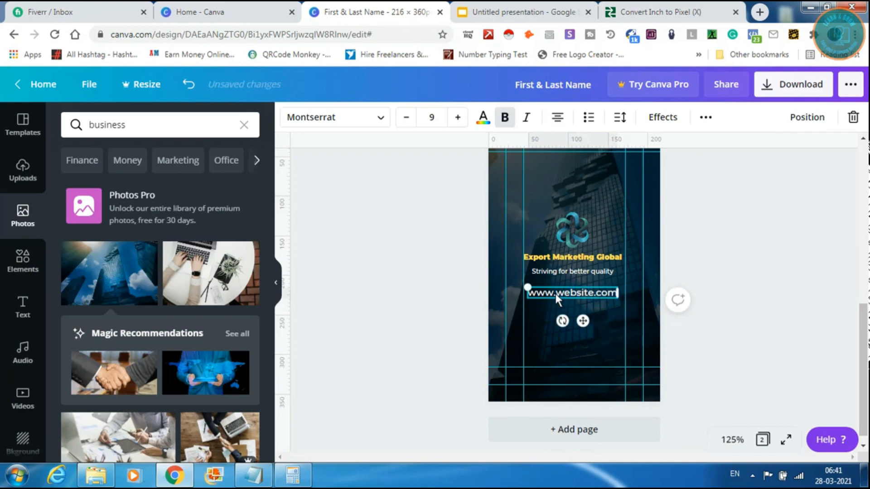
pyautogui.moveTo(555, 293); pyautogui.dragTo(555, 321)
pyautogui.doubleClick(551, 321)
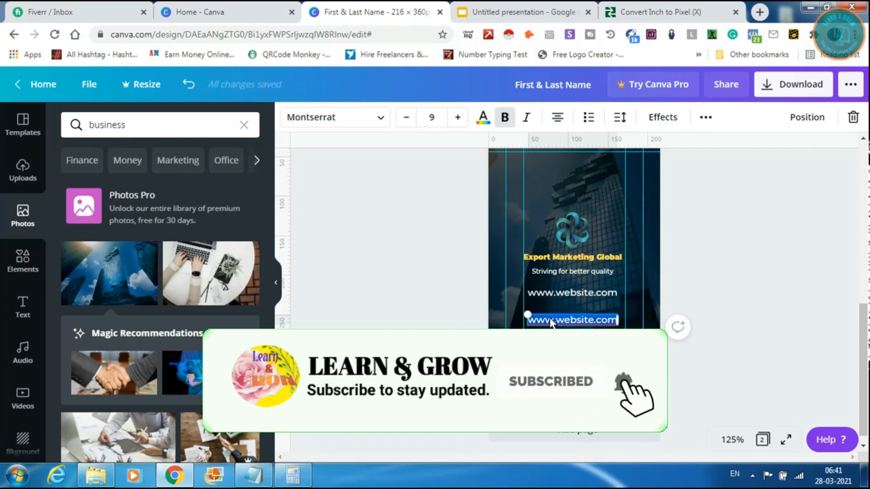
pyautogui.press('BackSpace')
pyautogui.write('facebook')
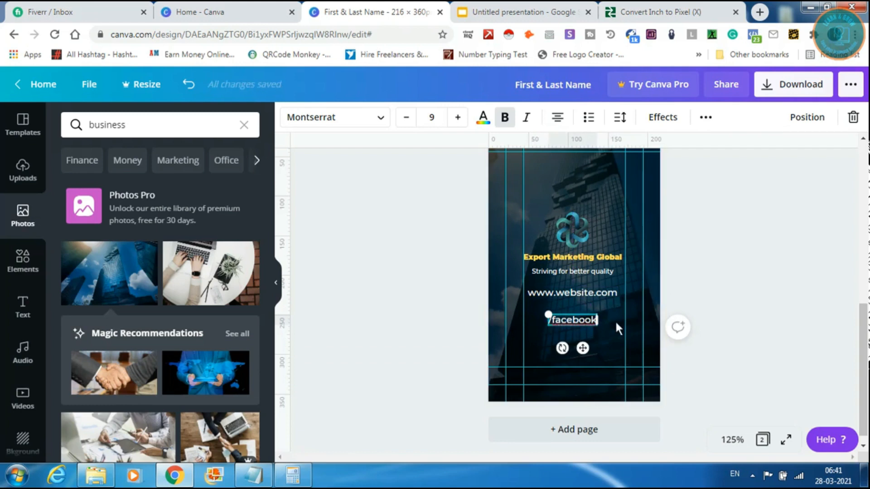
# Step: Set the "/facebook" line's font size to 7 and place a vertical guide at its left edge
pyautogui.click(556, 295)
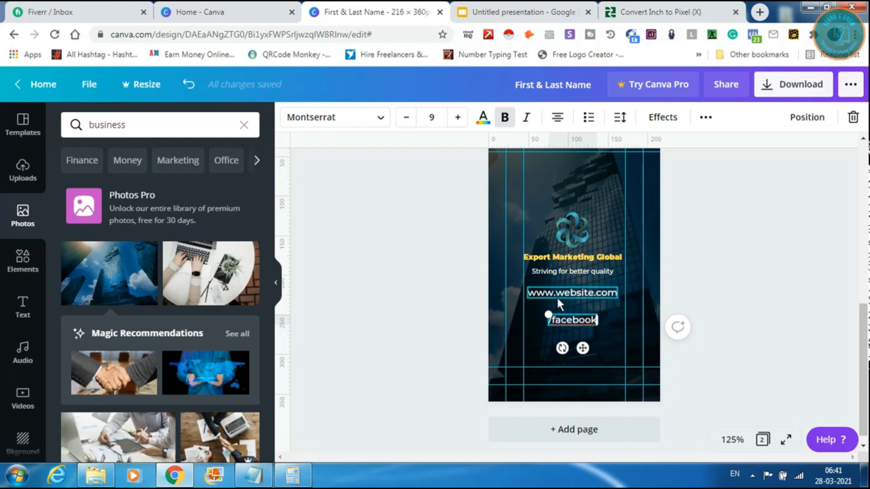
pyautogui.click(552, 351)
pyautogui.click(559, 321)
pyautogui.click(406, 117)
pyautogui.click(406, 118)
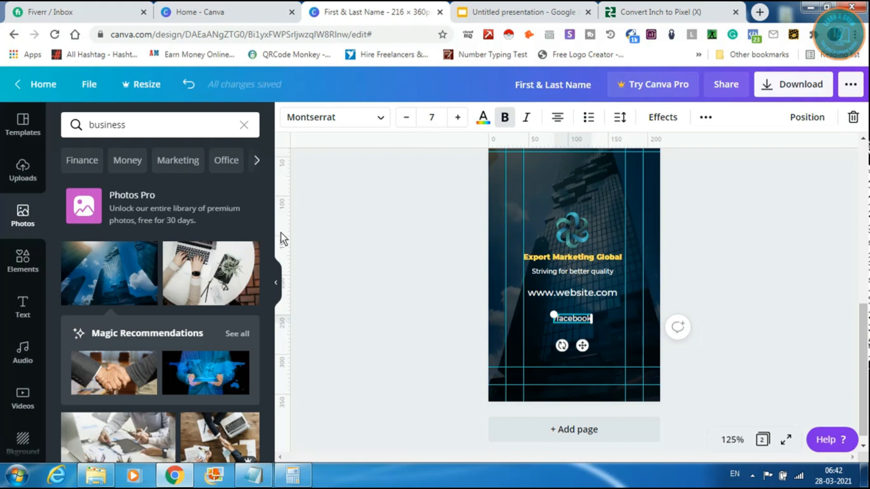
pyautogui.moveTo(284, 233); pyautogui.dragTo(554, 317)
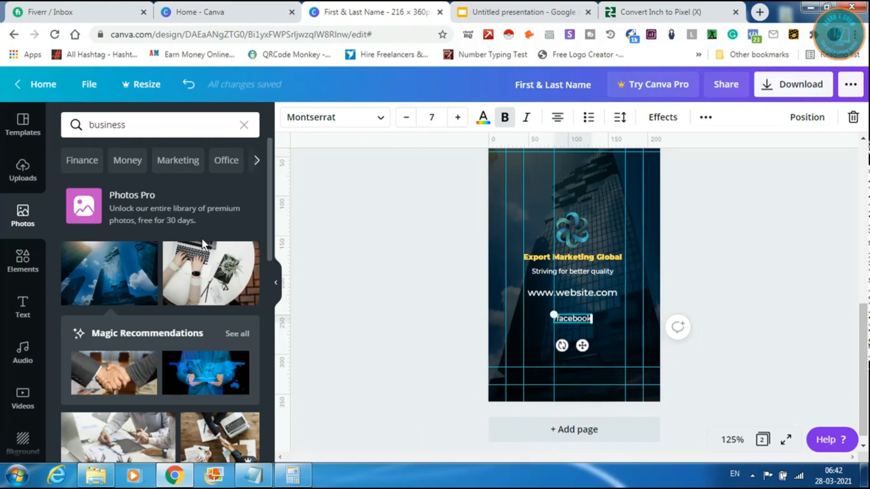
pyautogui.click(172, 127)
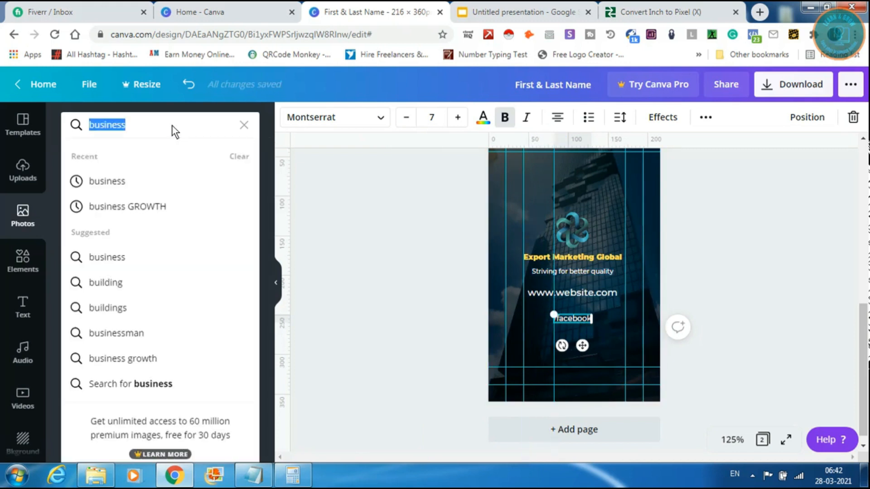
pyautogui.write('facebook')
pyautogui.press('Return')
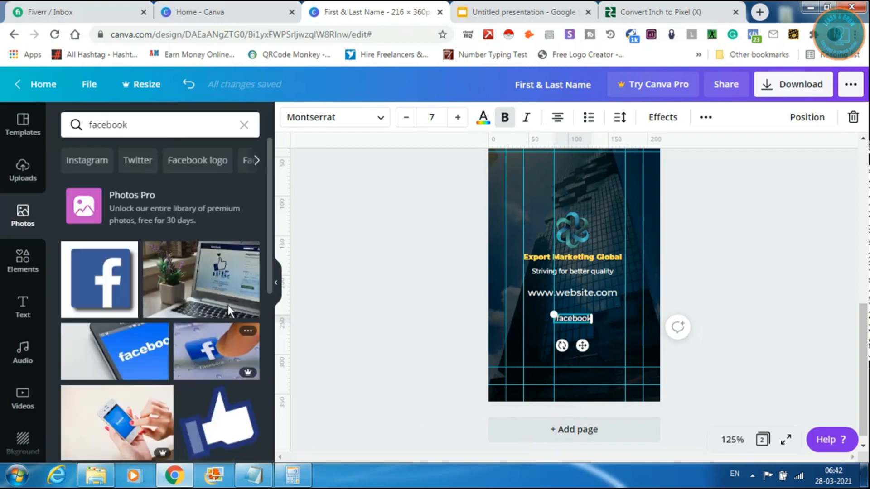
# Step: Search the elements library for "facebook", add the free round dark-blue icon, and place it at small size beside the "/facebook" line
pyautogui.click(19, 261)
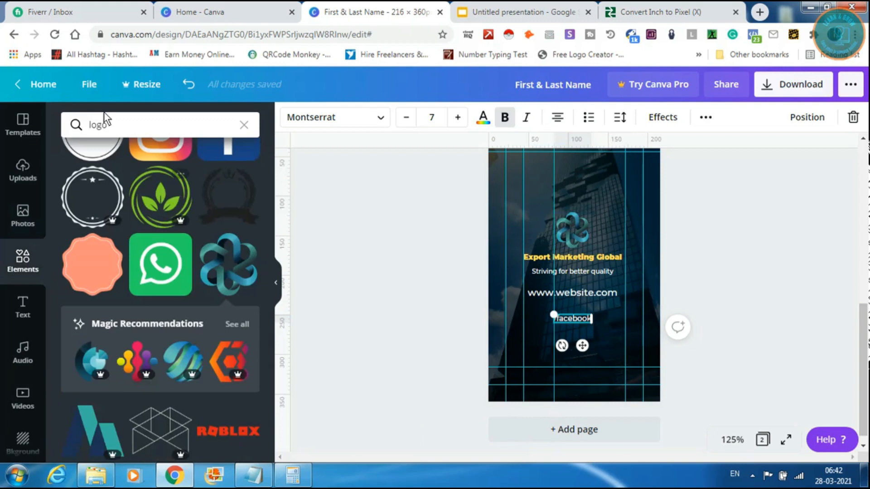
pyautogui.click(102, 126)
pyautogui.write('facebook')
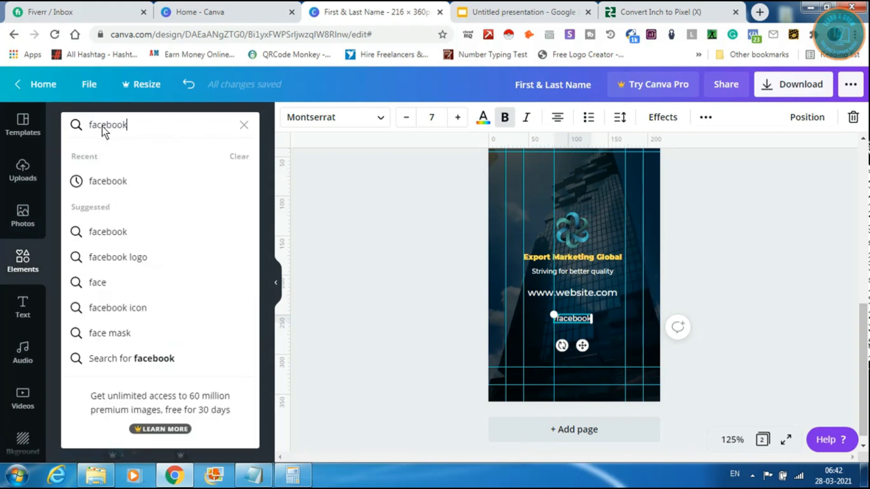
pyautogui.press('Return')
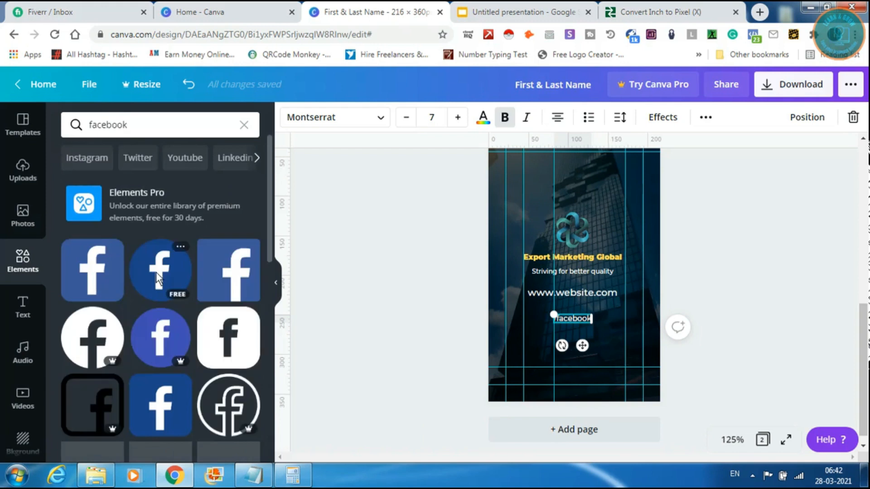
pyautogui.click(158, 278)
pyautogui.moveTo(538, 227); pyautogui.dragTo(529, 316)
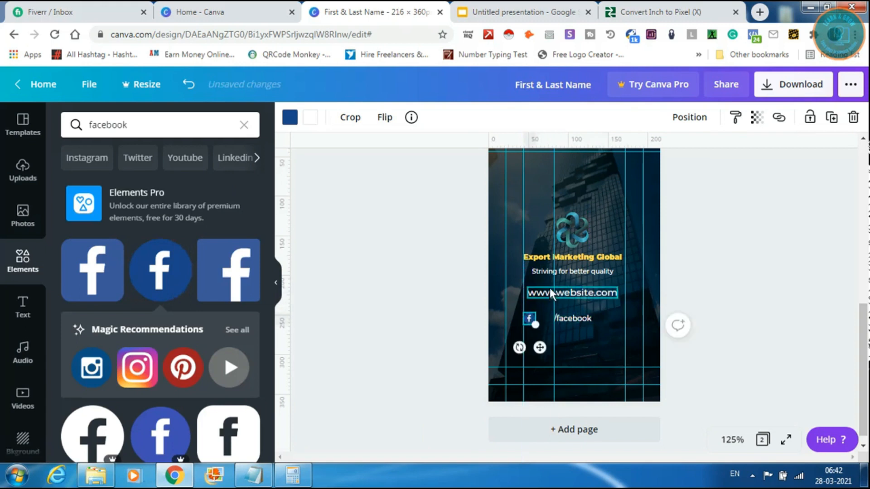
# Step: Move the vertical guide closer to the Facebook icon, at 69 px, and shift the "/facebook" line to start at it
pyautogui.moveTo(553, 202)
pyautogui.mouseDown()
pyautogui.moveTo(539, 199)
pyautogui.moveTo(544, 205)
pyautogui.mouseUp()
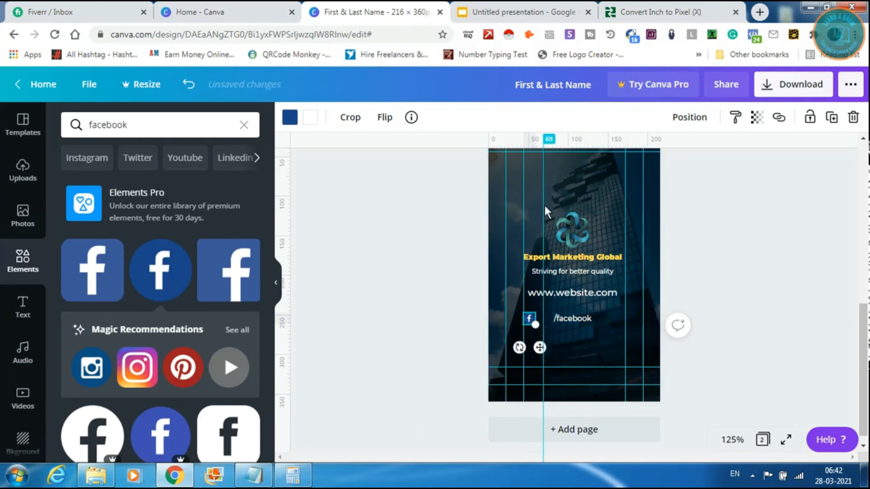
pyautogui.moveTo(565, 316); pyautogui.dragTo(551, 320)
pyautogui.click(607, 335)
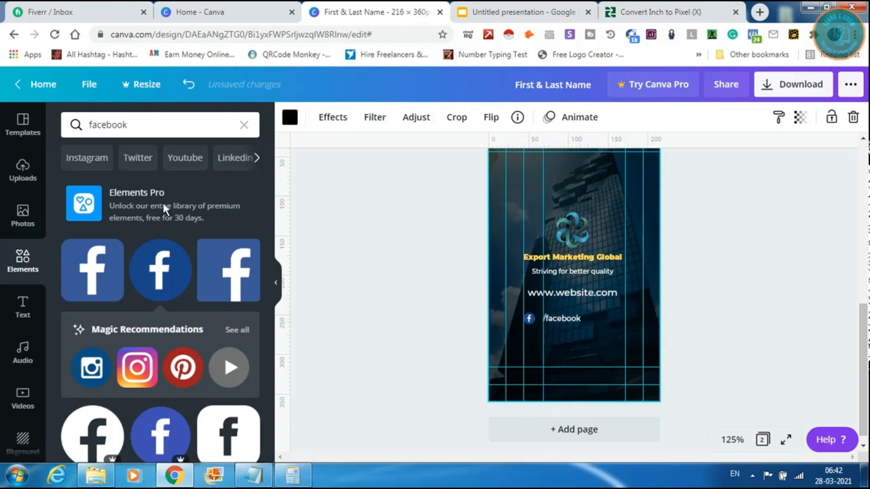
# Step: Search elements for "linkedin", add the free round blue icon, and shrink it to sit directly below the Facebook icon
pyautogui.click(110, 134)
pyautogui.write('li')
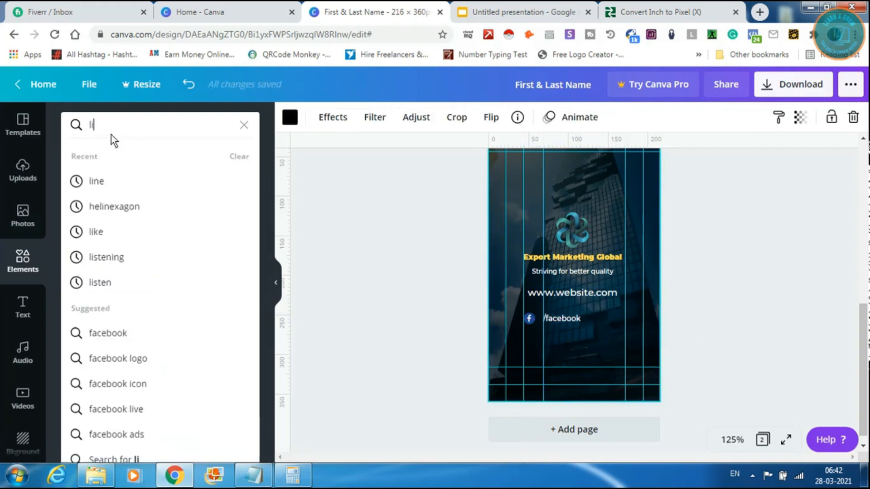
pyautogui.write('nkedin')
pyautogui.press('Return')
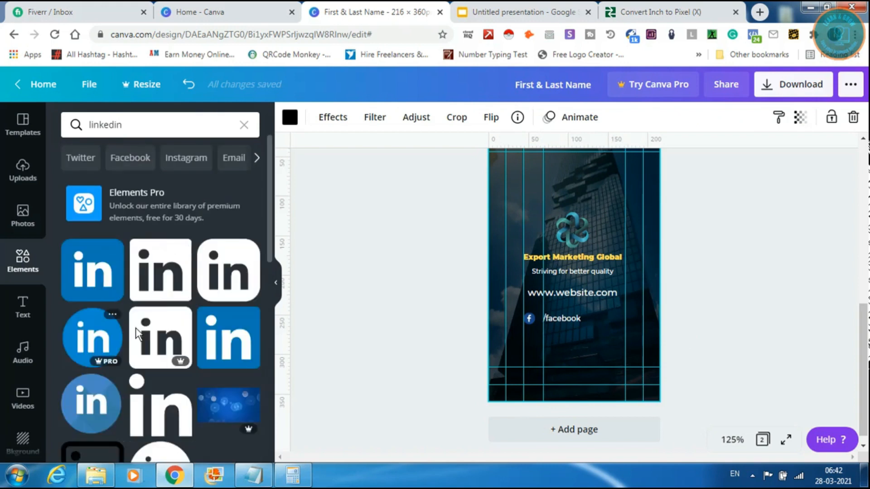
pyautogui.click(94, 392)
pyautogui.moveTo(606, 223); pyautogui.dragTo(550, 282)
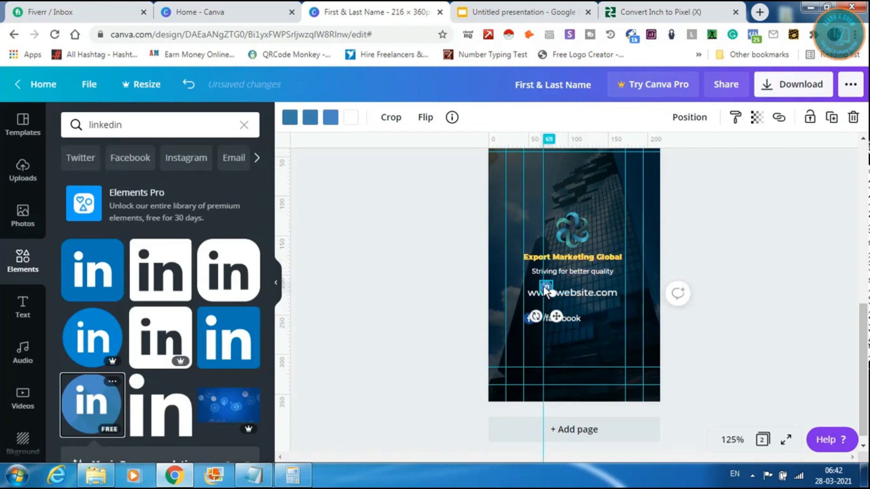
pyautogui.moveTo(556, 320); pyautogui.dragTo(548, 365)
pyautogui.moveTo(544, 368); pyautogui.dragTo(539, 369)
# Step: Duplicate the "/facebook" line beside the LinkedIn icon and replace the copy's text with "/linkedin"
pyautogui.click(561, 319)
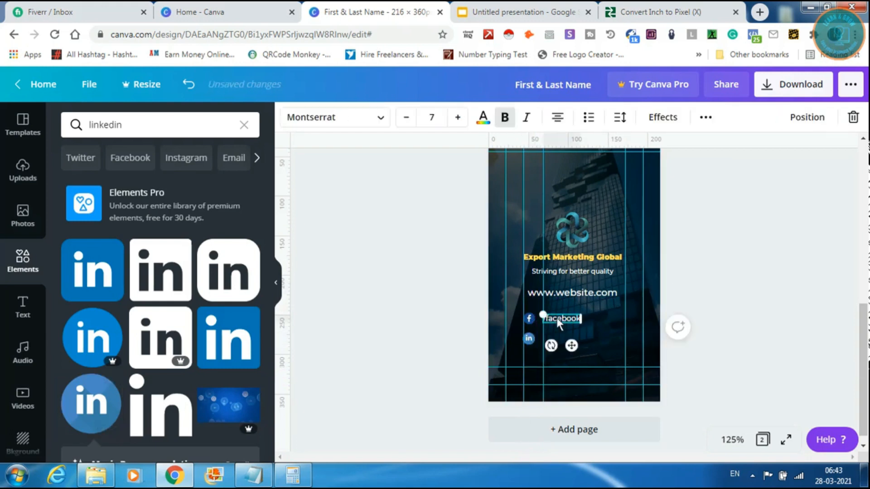
pyautogui.moveTo(556, 317); pyautogui.dragTo(554, 337)
pyautogui.doubleClick(554, 337)
pyautogui.write('/linkedin')
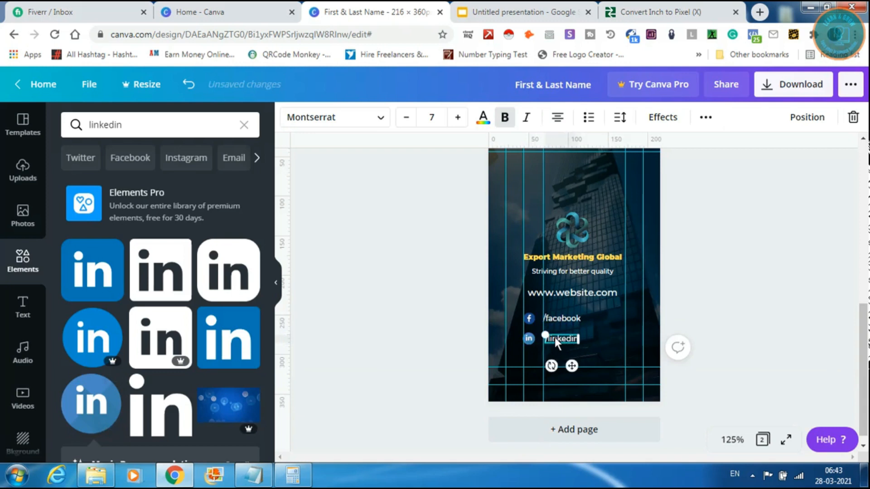
pyautogui.click(570, 356)
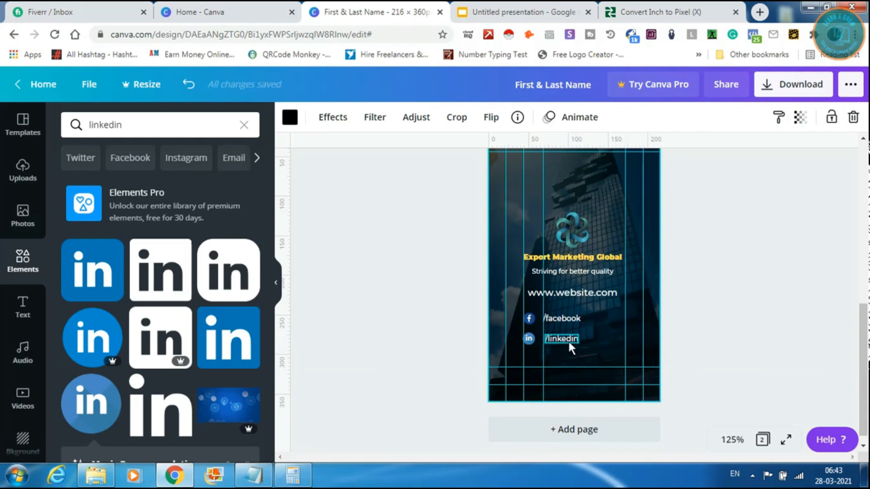
# Step: Duplicate the "/linkedin" line below it, replace the copy's text with "/instagram", and align its start with the 69 px guide
pyautogui.click(562, 339)
pyautogui.moveTo(561, 338); pyautogui.dragTo(559, 354)
pyautogui.doubleClick(559, 354)
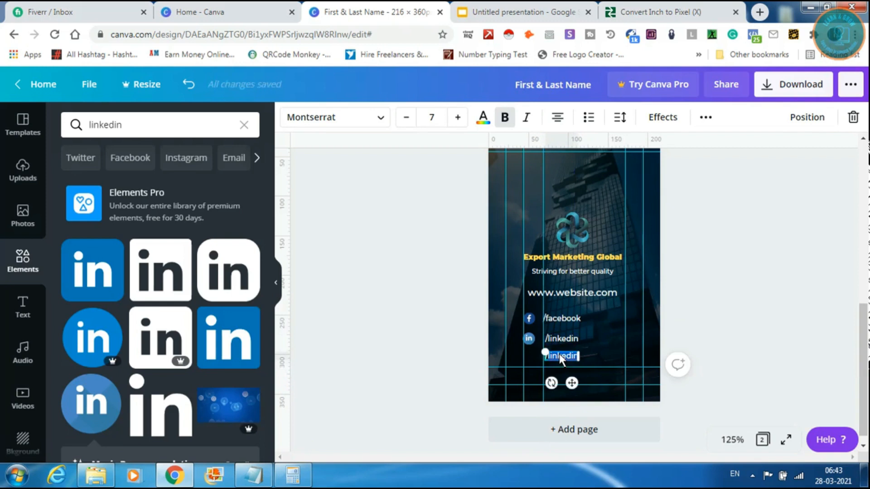
pyautogui.write('/instagram')
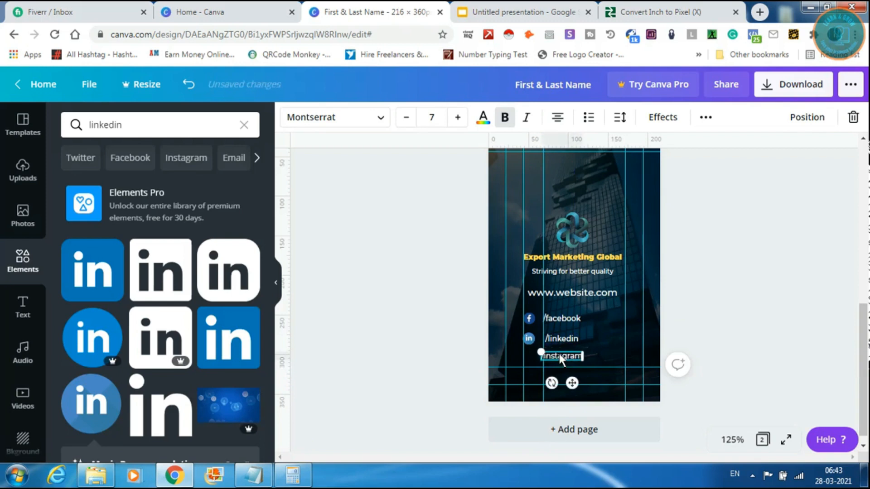
pyautogui.click(605, 340)
pyautogui.moveTo(562, 355)
pyautogui.mouseDown()
pyautogui.moveTo(569, 355)
pyautogui.moveTo(562, 354)
pyautogui.mouseUp()
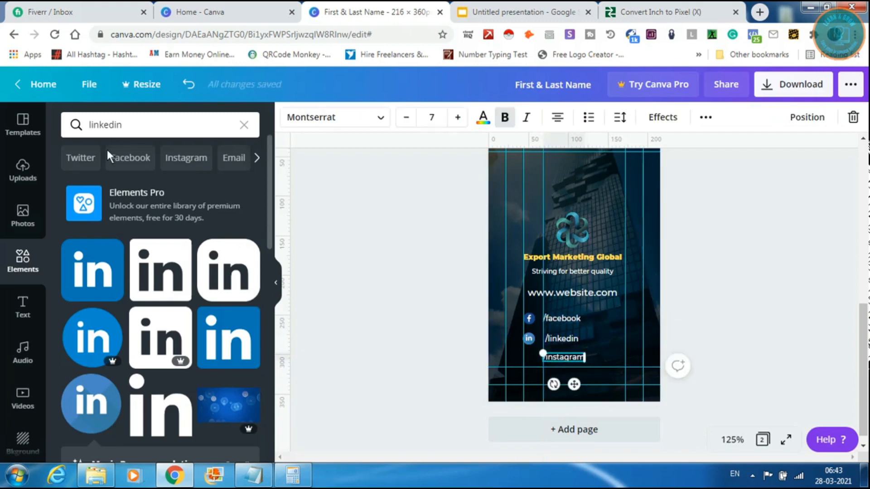
# Step: Search elements for "instagram", add the free round dark-blue camera icon, and place it at small size beside the "/instagram" line
pyautogui.click(109, 125)
pyautogui.doubleClick(109, 125)
pyautogui.write('instagram')
pyautogui.press('Return')
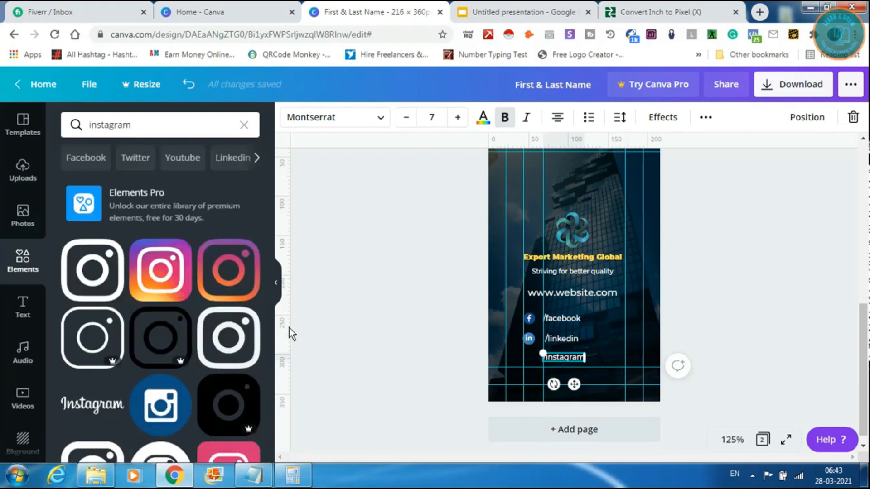
pyautogui.scroll(-5, 272, 370)
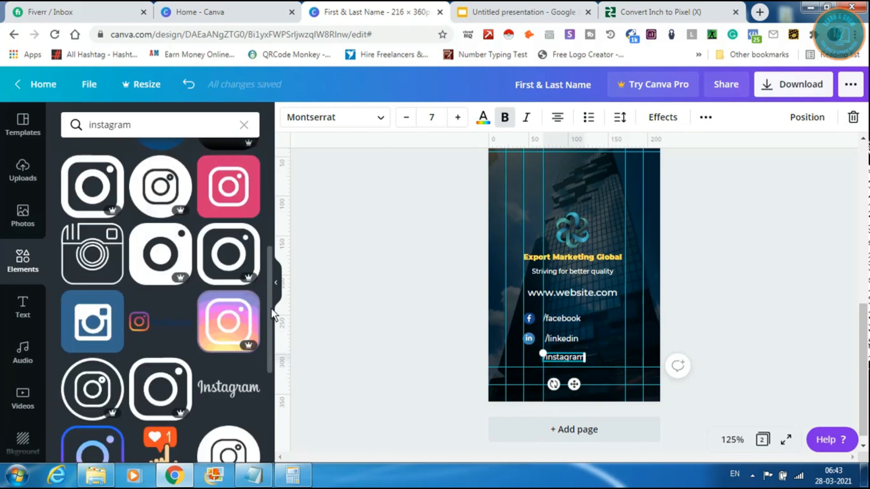
pyautogui.scroll(-5, 263, 381)
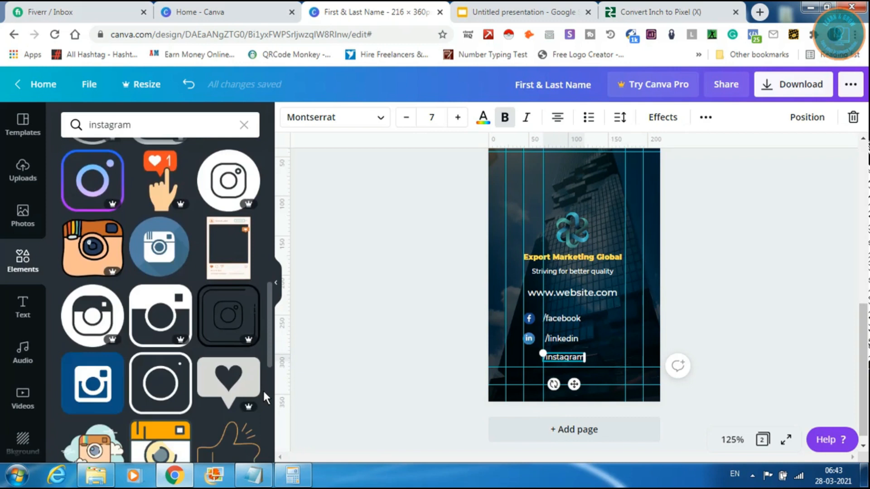
pyautogui.scroll(-4, 263, 390)
pyautogui.moveTo(265, 442); pyautogui.dragTo(309, 260)
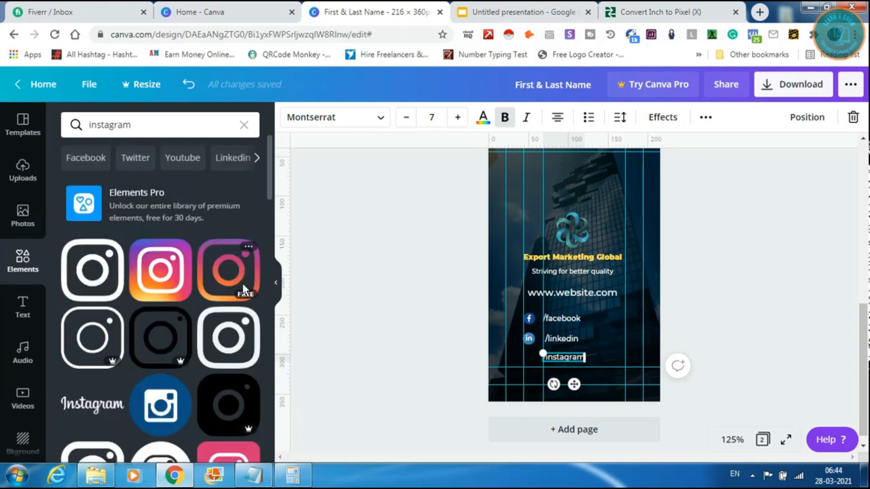
pyautogui.click(170, 414)
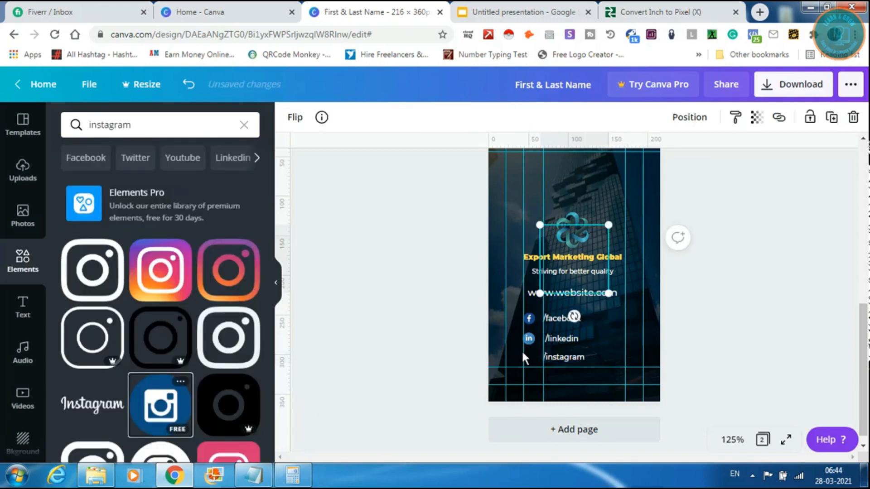
pyautogui.moveTo(608, 226)
pyautogui.mouseDown()
pyautogui.moveTo(559, 285)
pyautogui.moveTo(544, 282)
pyautogui.moveTo(544, 316)
pyautogui.moveTo(528, 347)
pyautogui.moveTo(539, 384)
pyautogui.mouseUp()
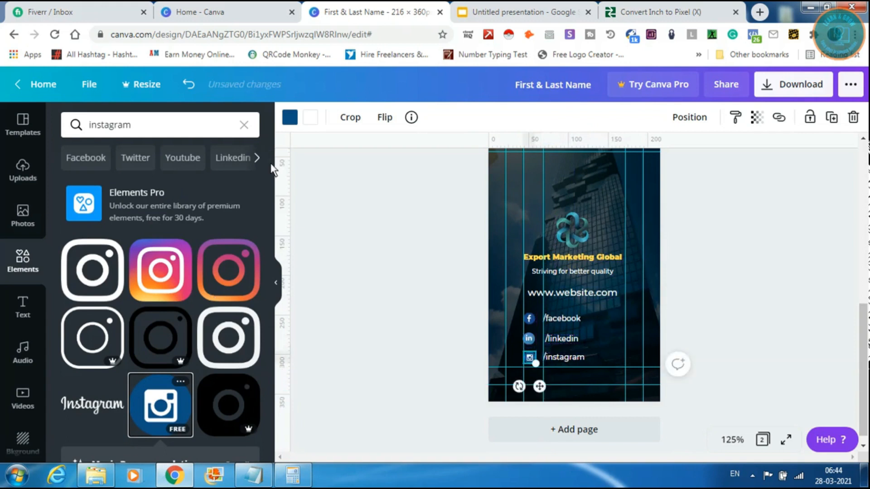
# Step: Space the "/facebook", "/linkedin" and "/instagram" lines evenly in the vertical direction
pyautogui.click(278, 288)
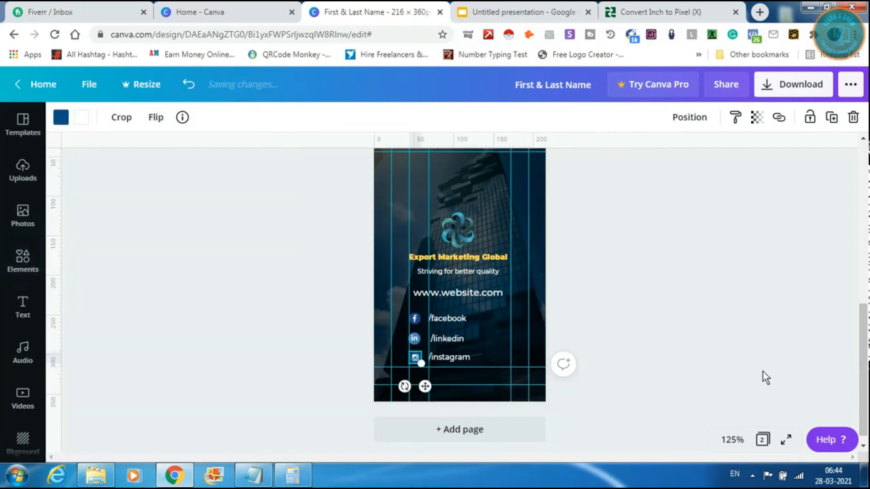
pyautogui.click(731, 439)
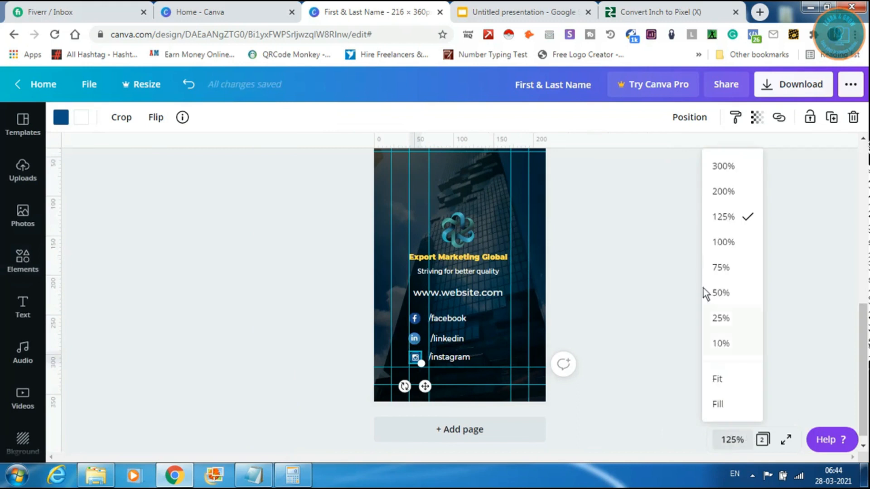
pyautogui.click(720, 192)
pyautogui.moveTo(865, 334); pyautogui.dragTo(864, 362)
pyautogui.click(547, 319)
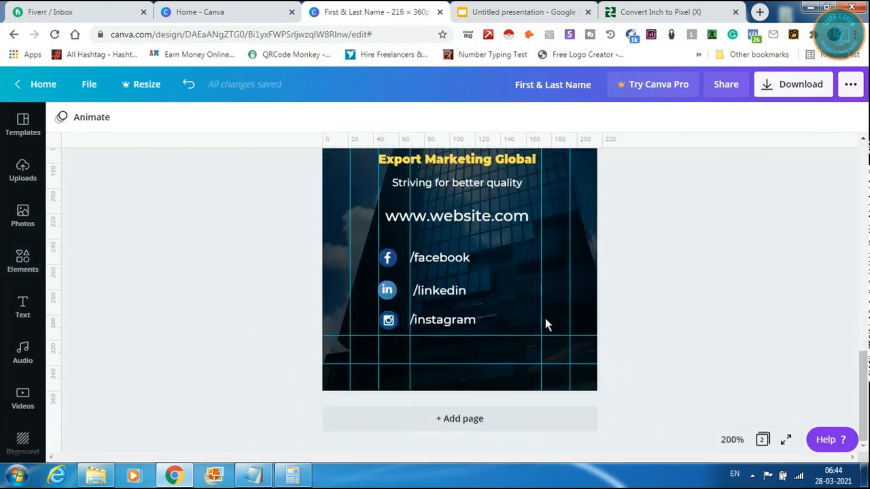
pyautogui.moveTo(494, 326); pyautogui.dragTo(420, 255)
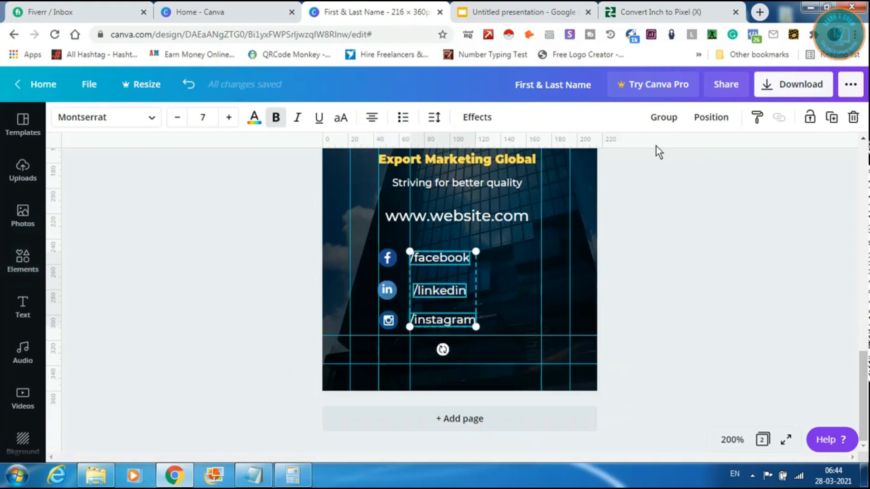
pyautogui.click(713, 119)
pyautogui.click(538, 314)
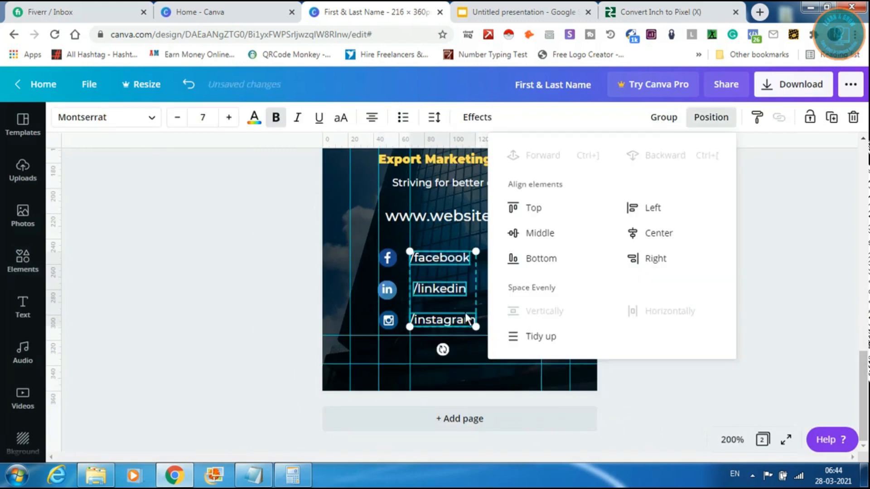
pyautogui.click(332, 302)
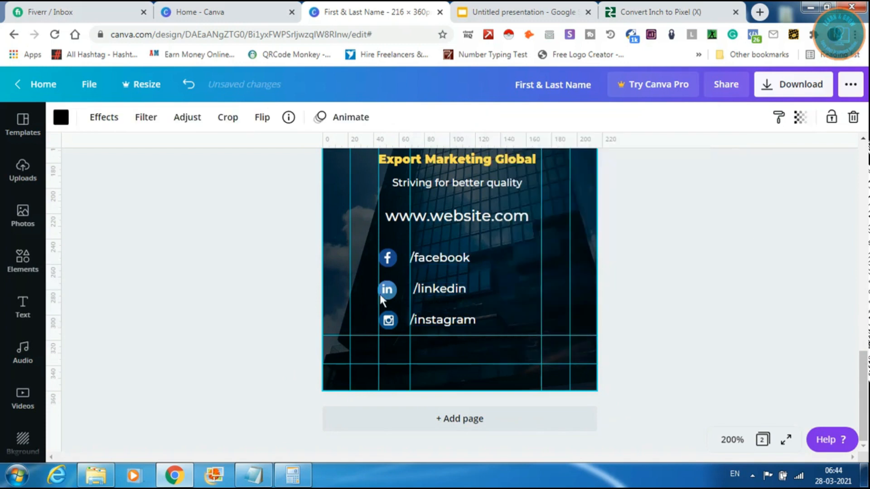
# Step: Move the "/linkedin" line so it starts at the 69 px guide and lines up with the LinkedIn icon
pyautogui.click(430, 289)
pyautogui.moveTo(428, 287); pyautogui.dragTo(428, 289)
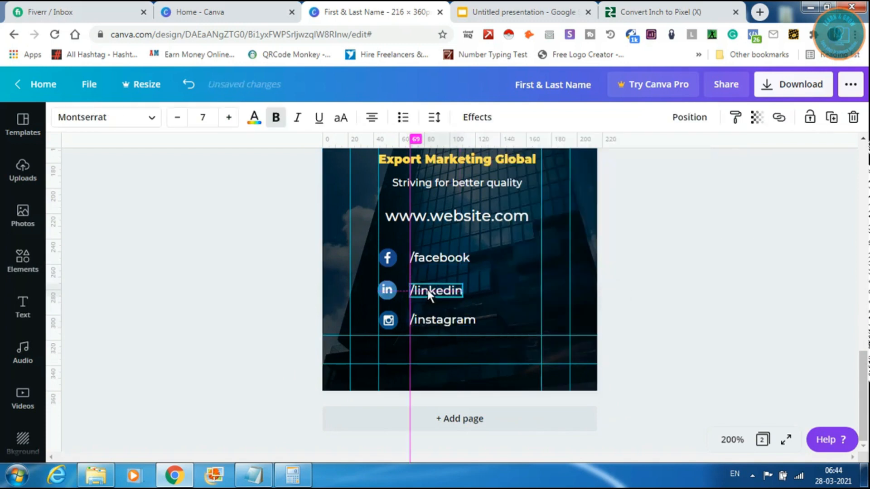
pyautogui.moveTo(428, 290); pyautogui.dragTo(428, 290)
pyautogui.click(505, 281)
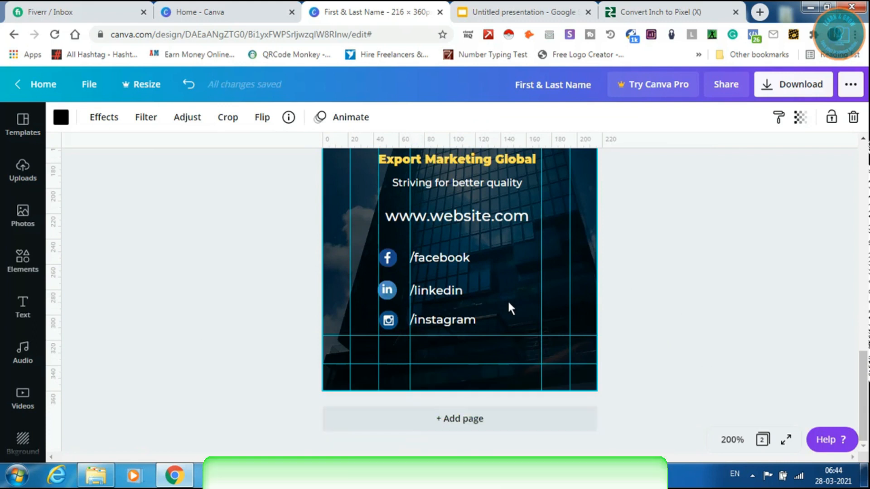
# Step: Move all three social icons and their handles slightly up together, keeping their outer edge on the 44 px guide
pyautogui.moveTo(487, 325); pyautogui.dragTo(363, 254)
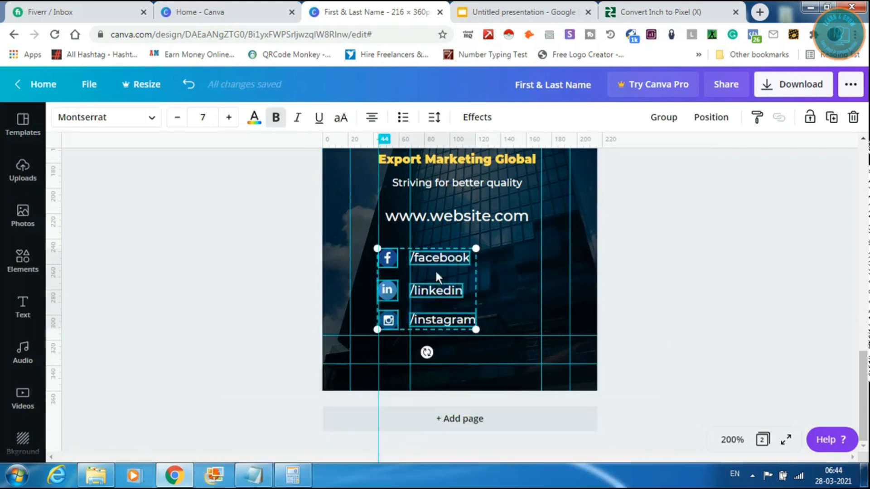
pyautogui.moveTo(439, 259); pyautogui.dragTo(437, 257)
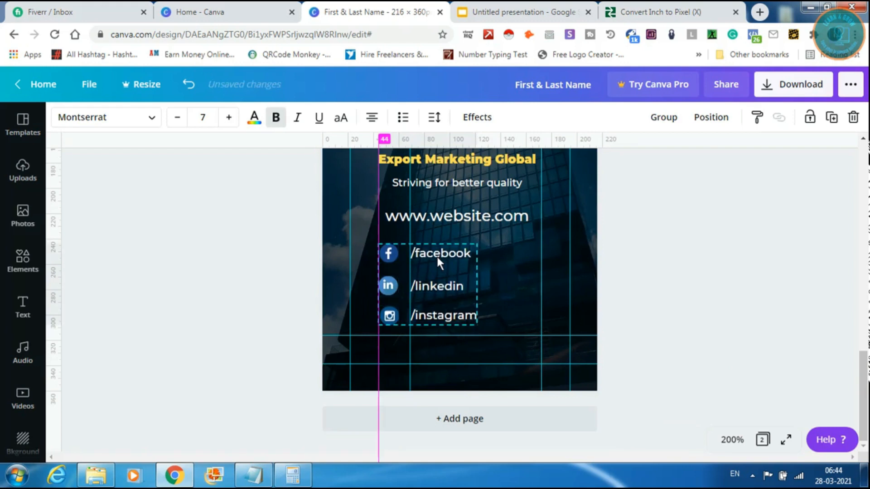
pyautogui.click(510, 273)
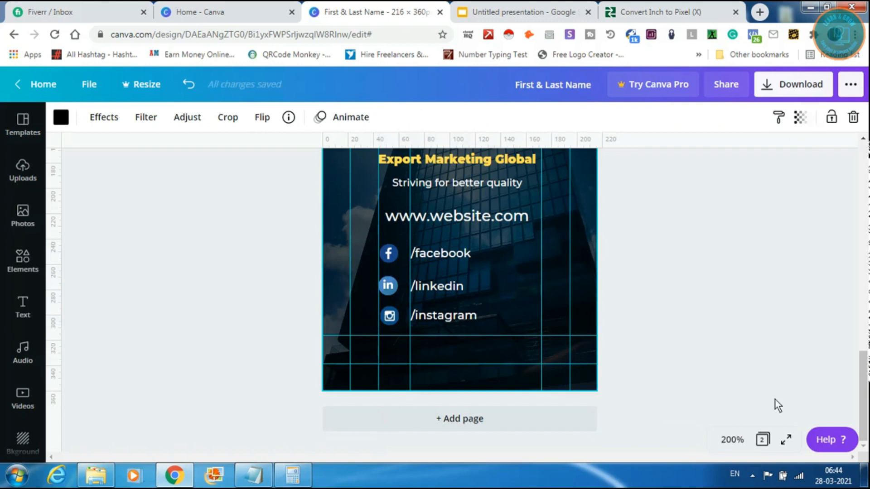
pyautogui.click(739, 439)
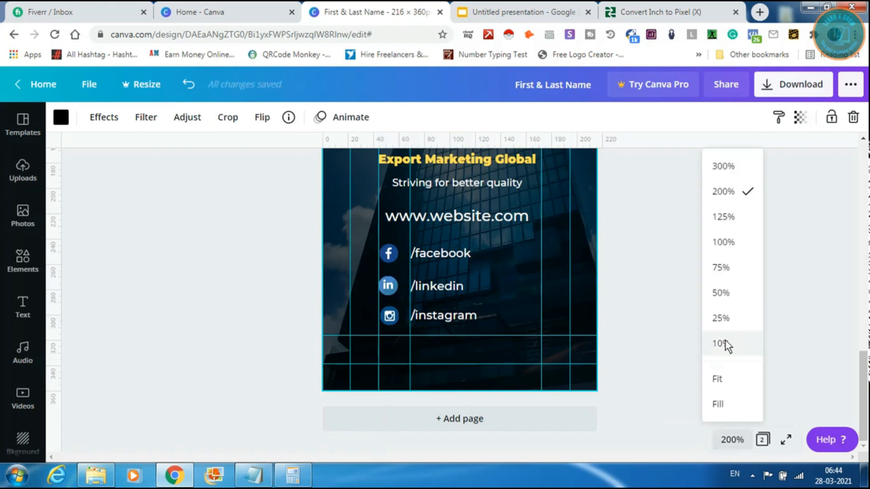
# Step: Download all pages (2) of the business card design as PNG and dismiss the download confirmation
pyautogui.click(721, 376)
pyautogui.click(606, 302)
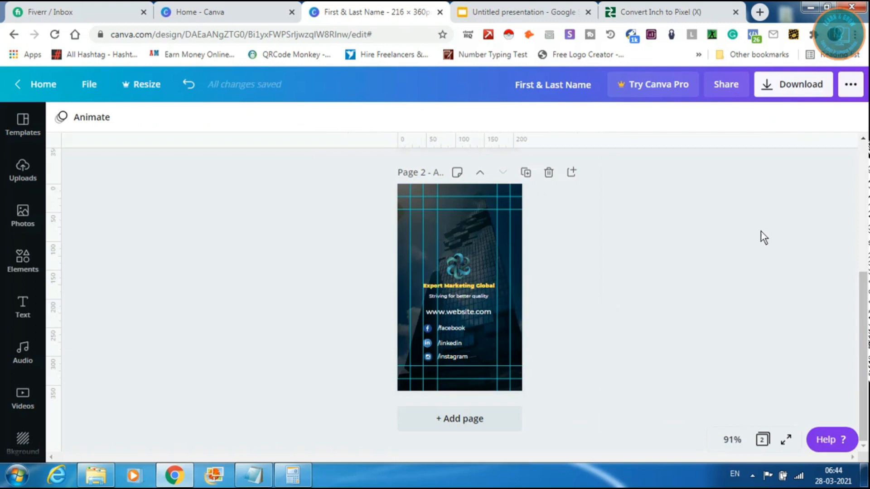
pyautogui.click(864, 162)
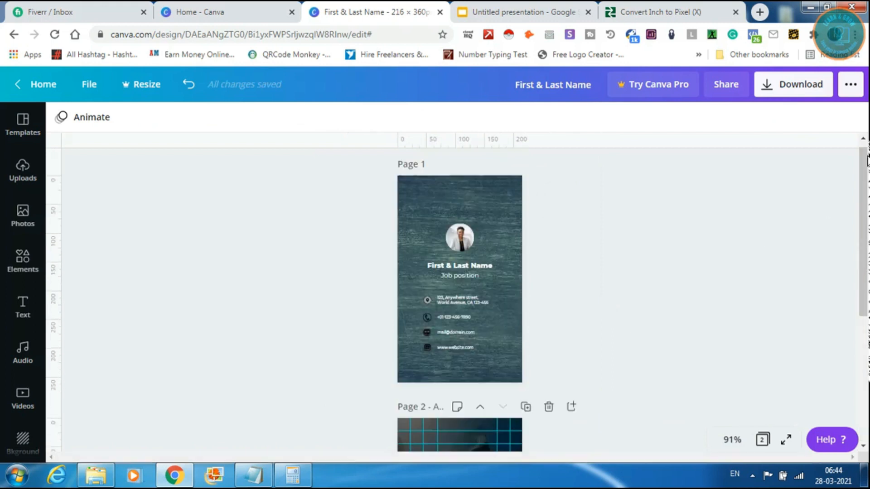
pyautogui.click(782, 85)
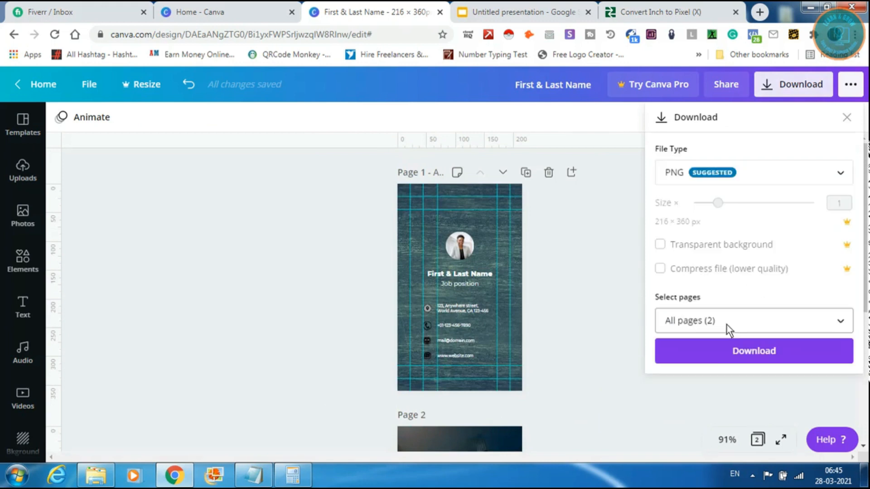
pyautogui.click(712, 356)
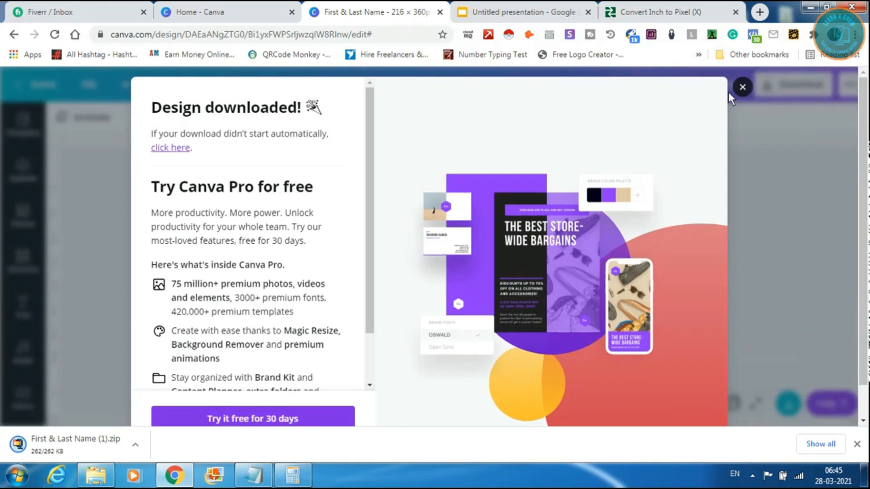
pyautogui.click(742, 87)
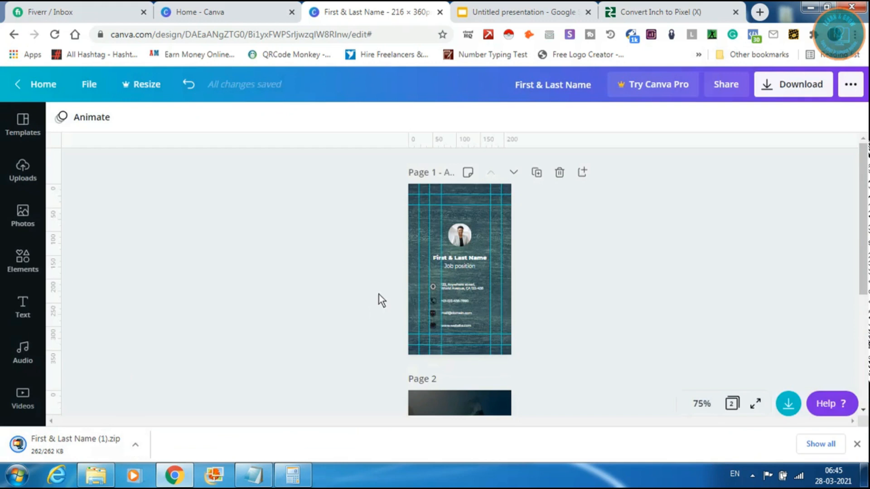
pyautogui.click(865, 368)
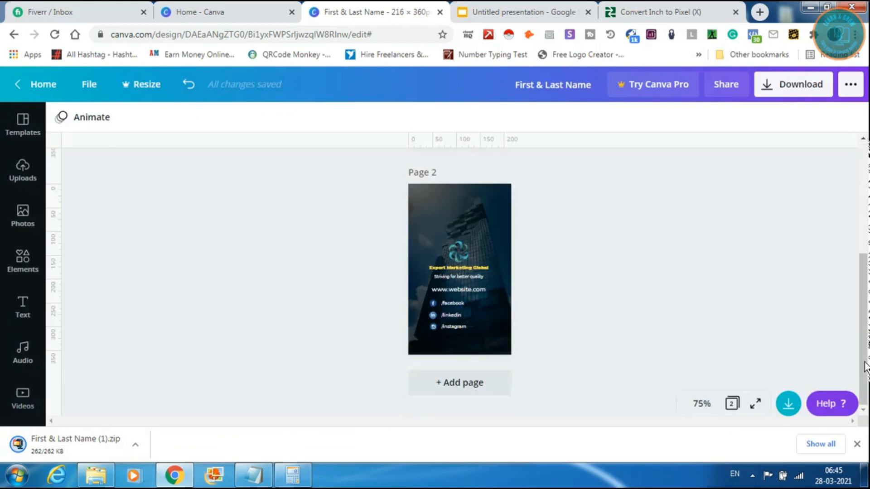
# Step: Show the downloaded "First & Last Name (1).zip" in its folder and browse the archive's contents in Windows Explorer
pyautogui.click(139, 449)
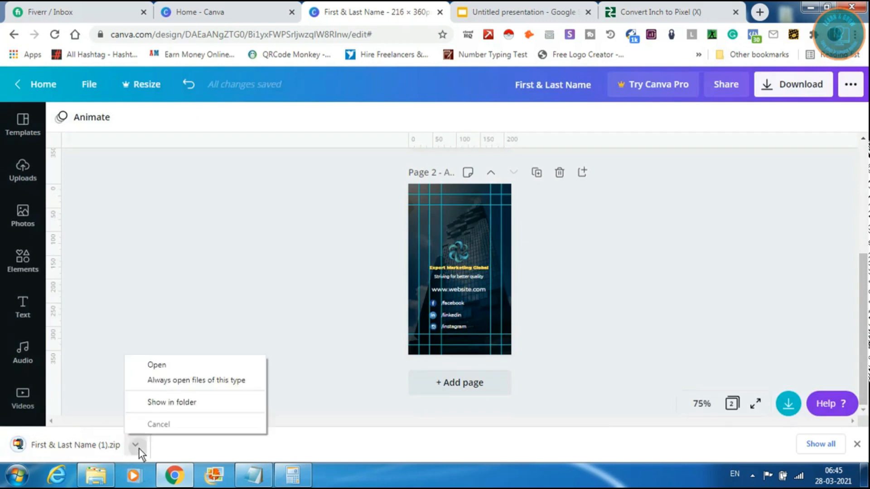
pyautogui.click(167, 402)
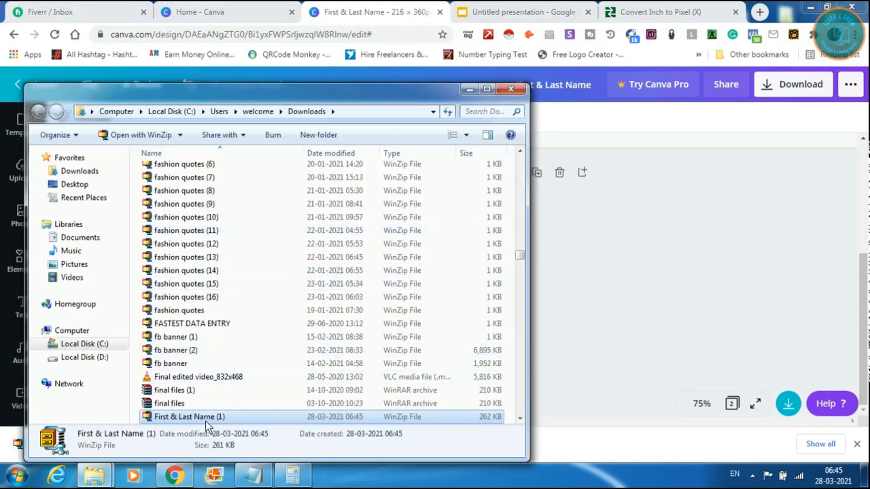
pyautogui.rightClick(206, 420)
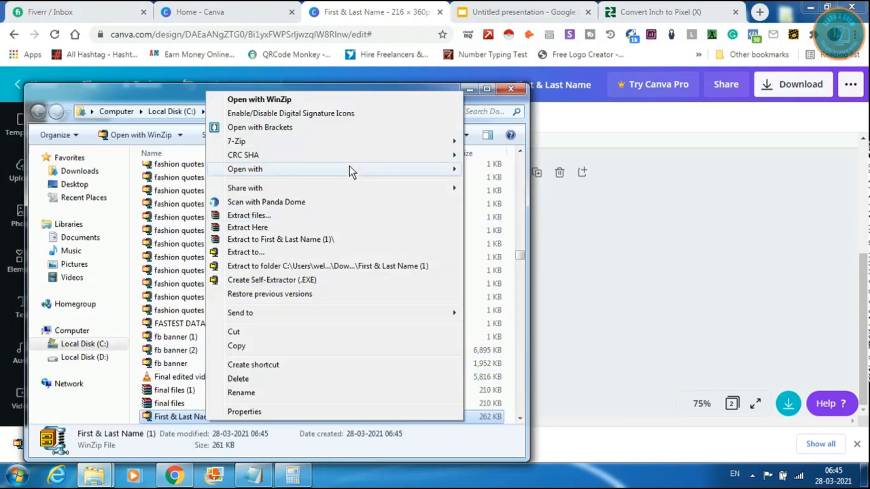
pyautogui.moveTo(455, 169)
pyautogui.click(494, 183)
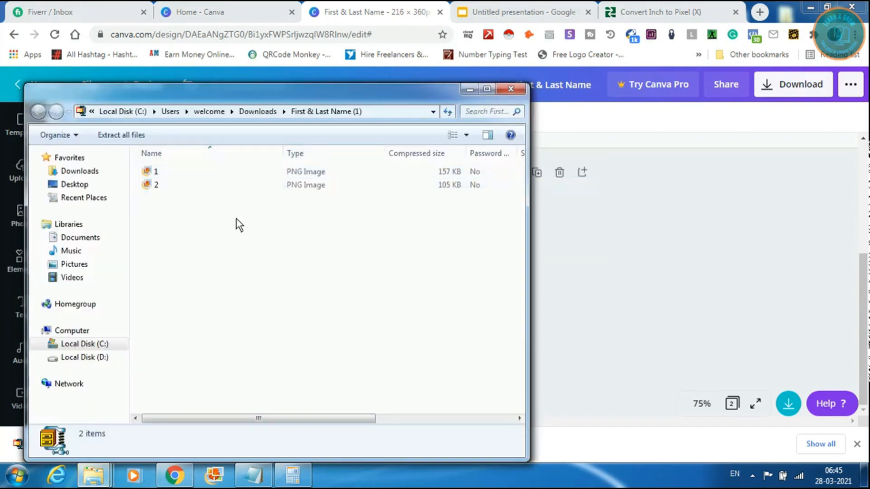
# Step: Open PNG image 1 from the archive and examine the card's front side enlarged and at fitted size
pyautogui.click(178, 174)
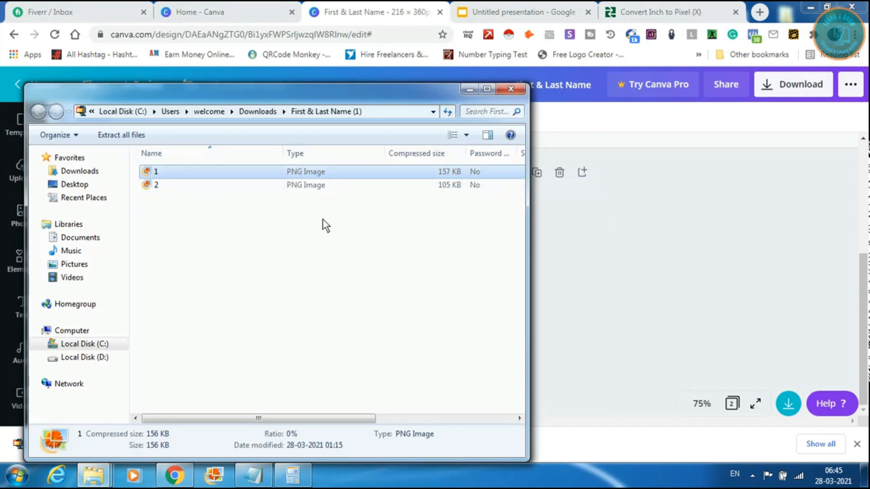
pyautogui.press('Return')
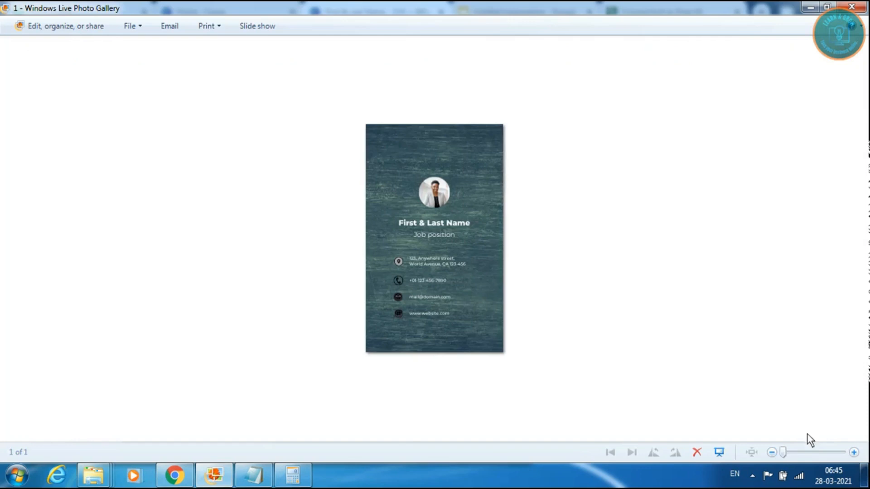
pyautogui.click(854, 452)
pyautogui.click(854, 452)
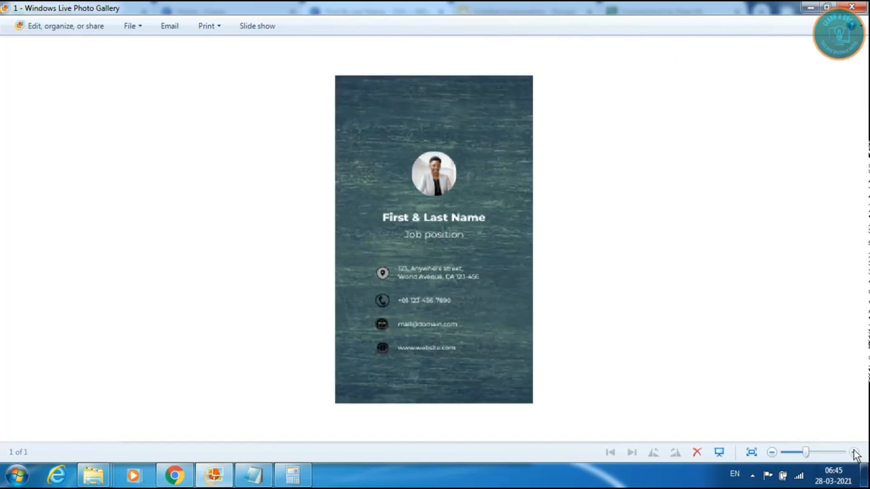
pyautogui.click(773, 454)
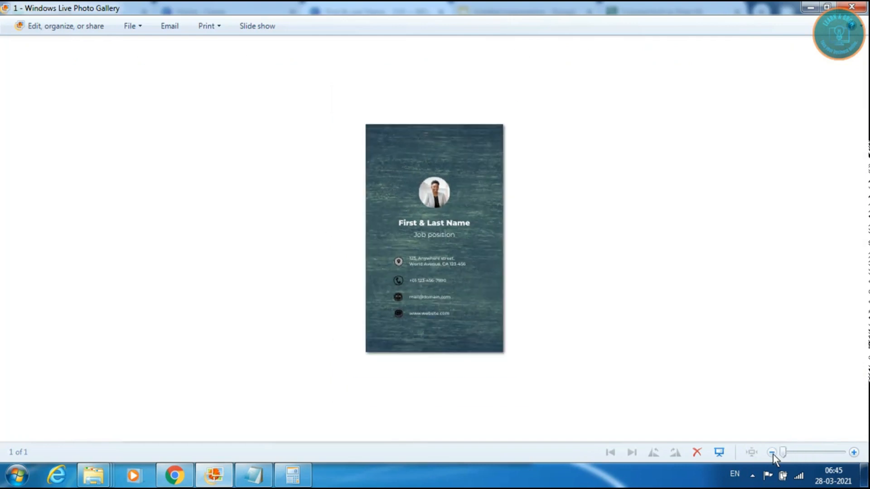
# Step: Return to the "First & Last Name (1)" archive folder and open PNG image 2 to examine the card's back side
pyautogui.moveTo(93, 475)
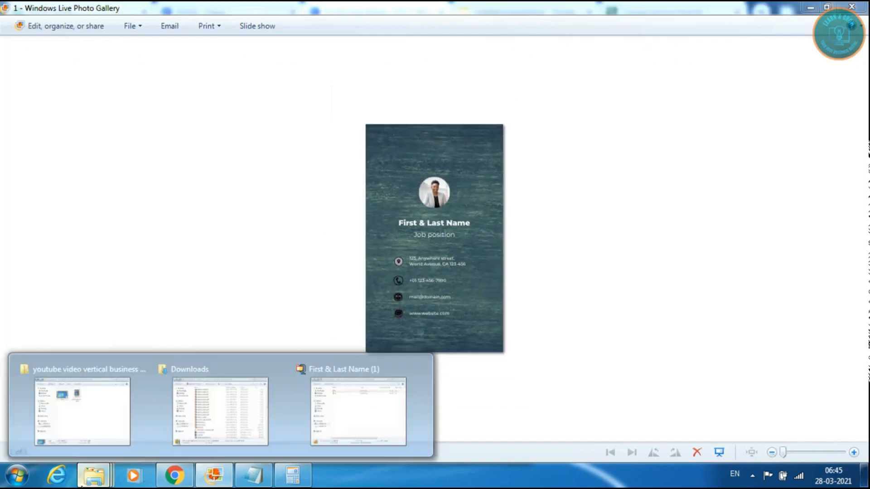
pyautogui.click(110, 413)
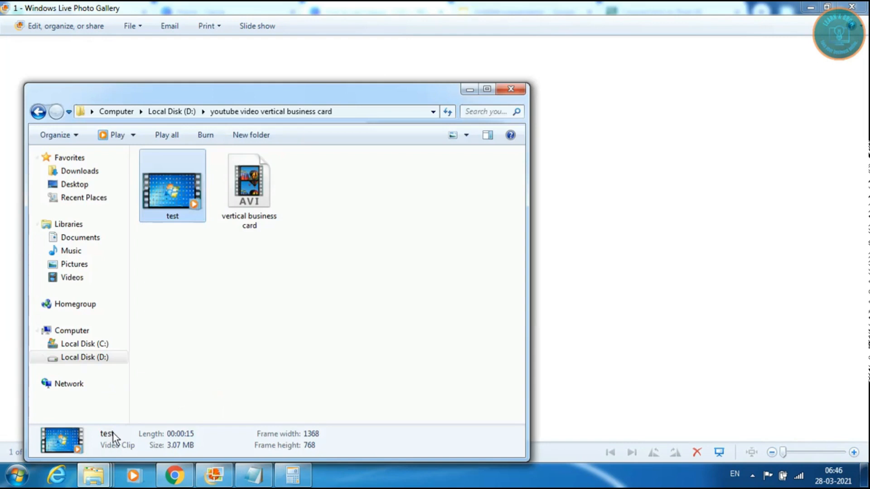
pyautogui.click(470, 90)
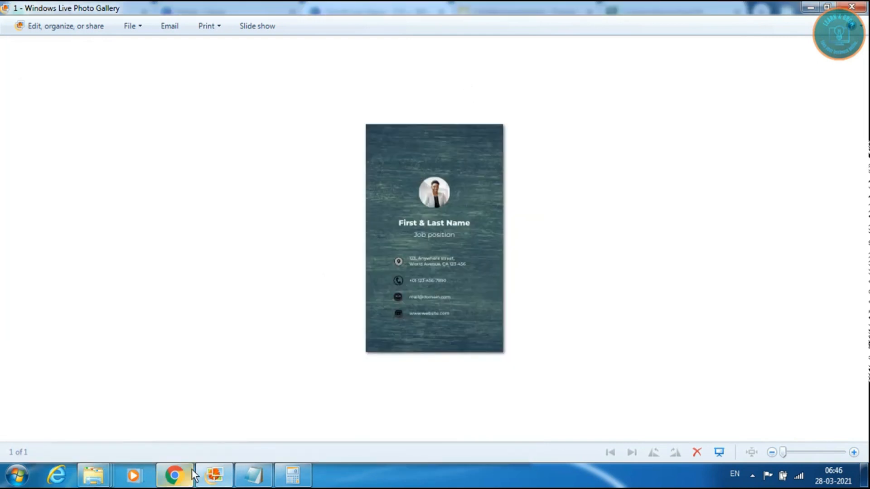
pyautogui.moveTo(109, 476)
pyautogui.moveTo(239, 413)
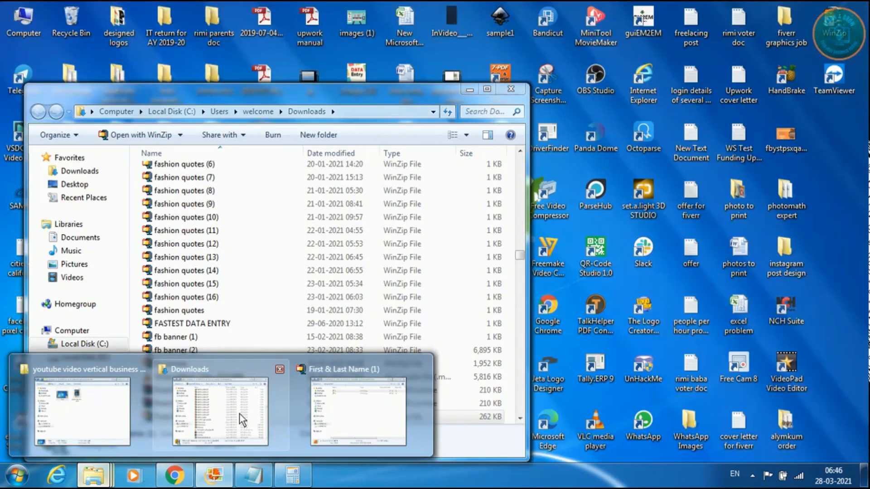
pyautogui.click(358, 412)
pyautogui.doubleClick(174, 187)
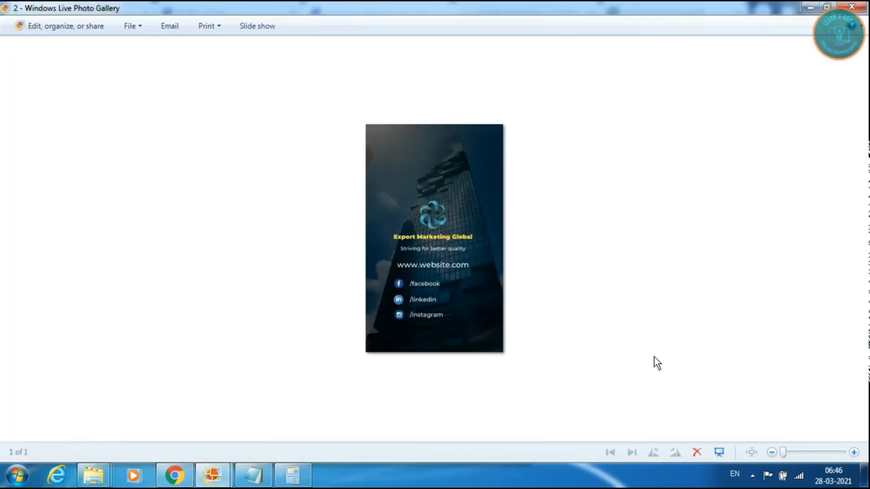
# Step: Put away the image viewer and folder windows and switch back to the Canva design
pyautogui.click(810, 9)
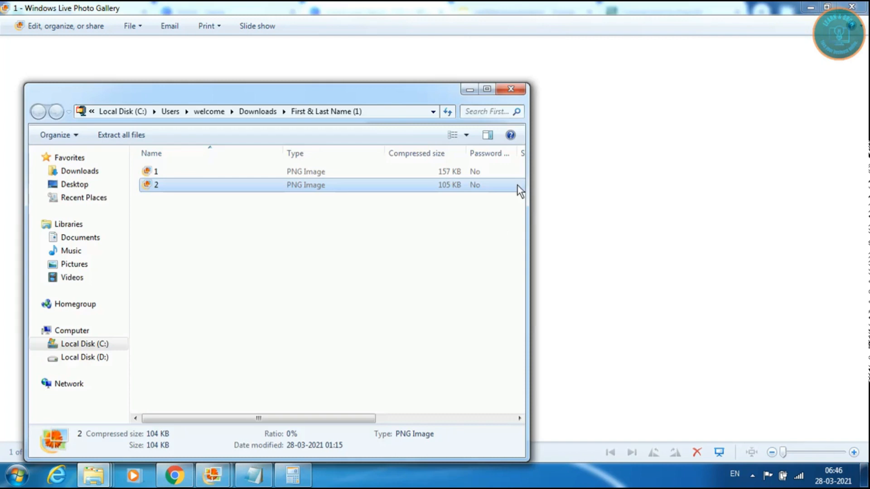
pyautogui.click(471, 90)
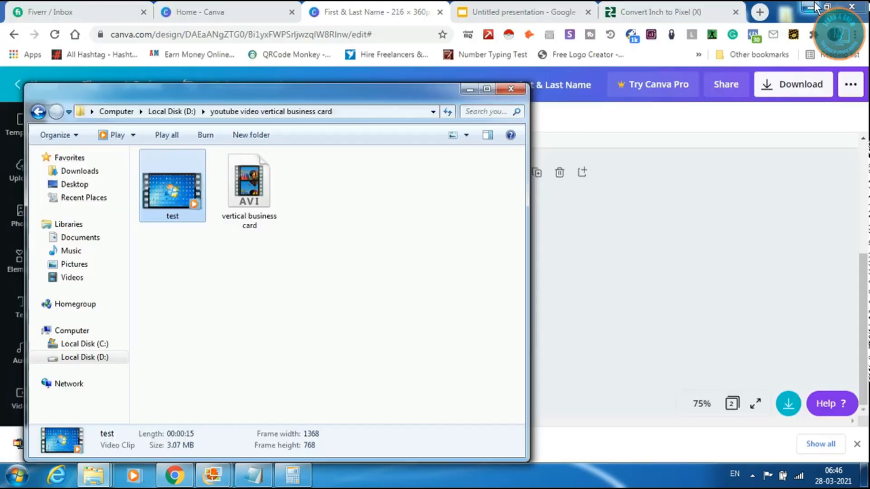
pyautogui.click(542, 180)
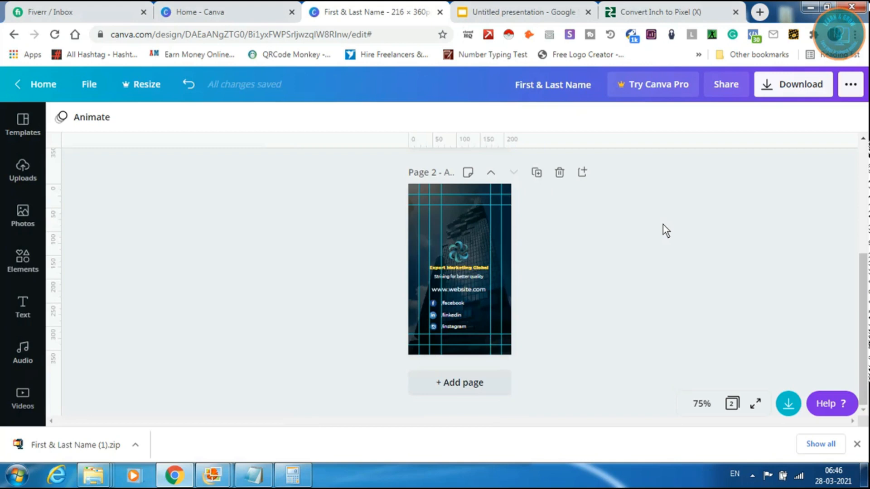